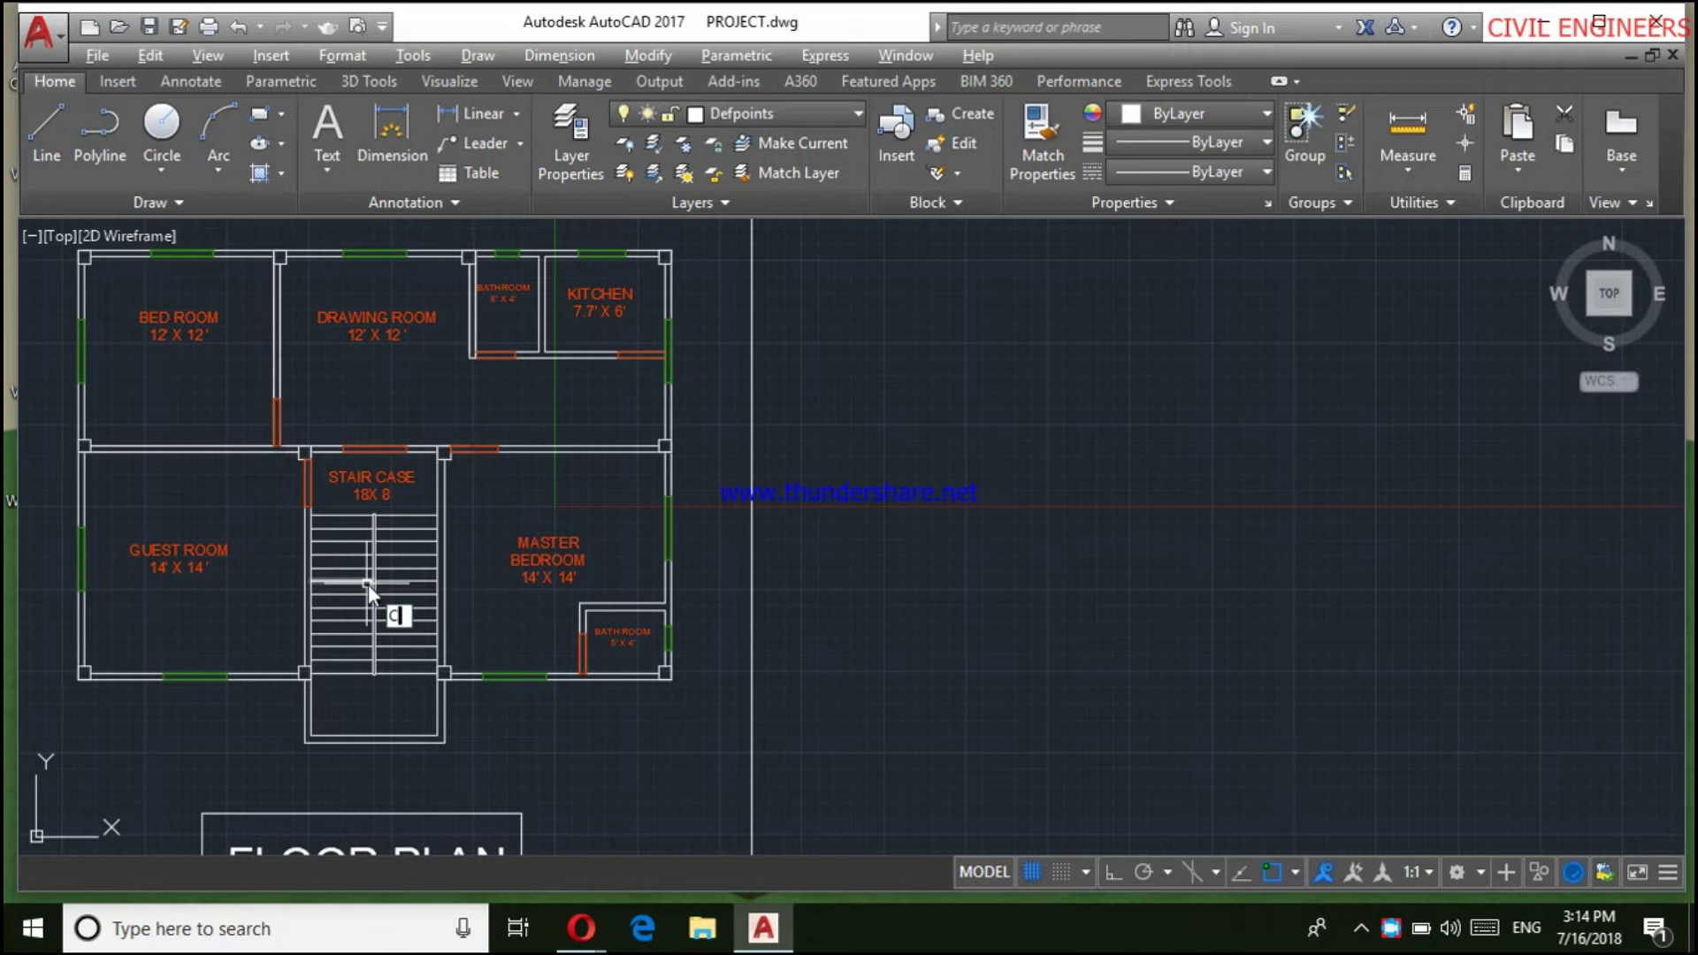
# Copy the whole floor plan from its top-left corner and place the duplicate horizontally to the right with Ortho
pyautogui.write('cop')
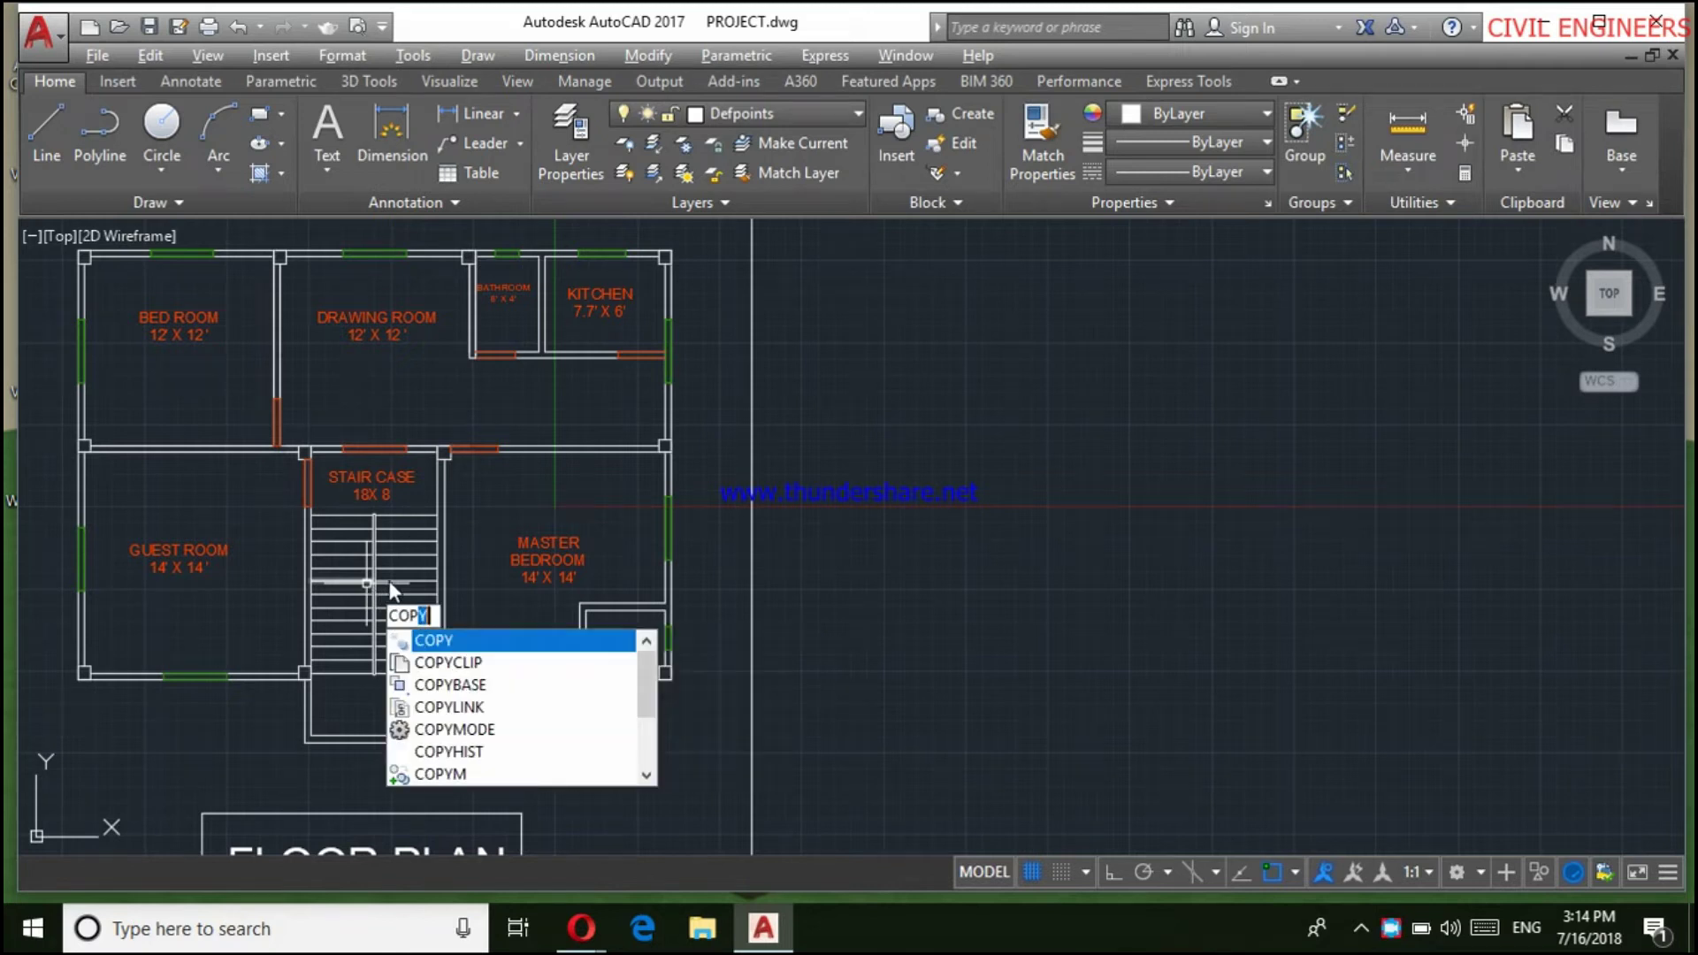
pyautogui.press('Return')
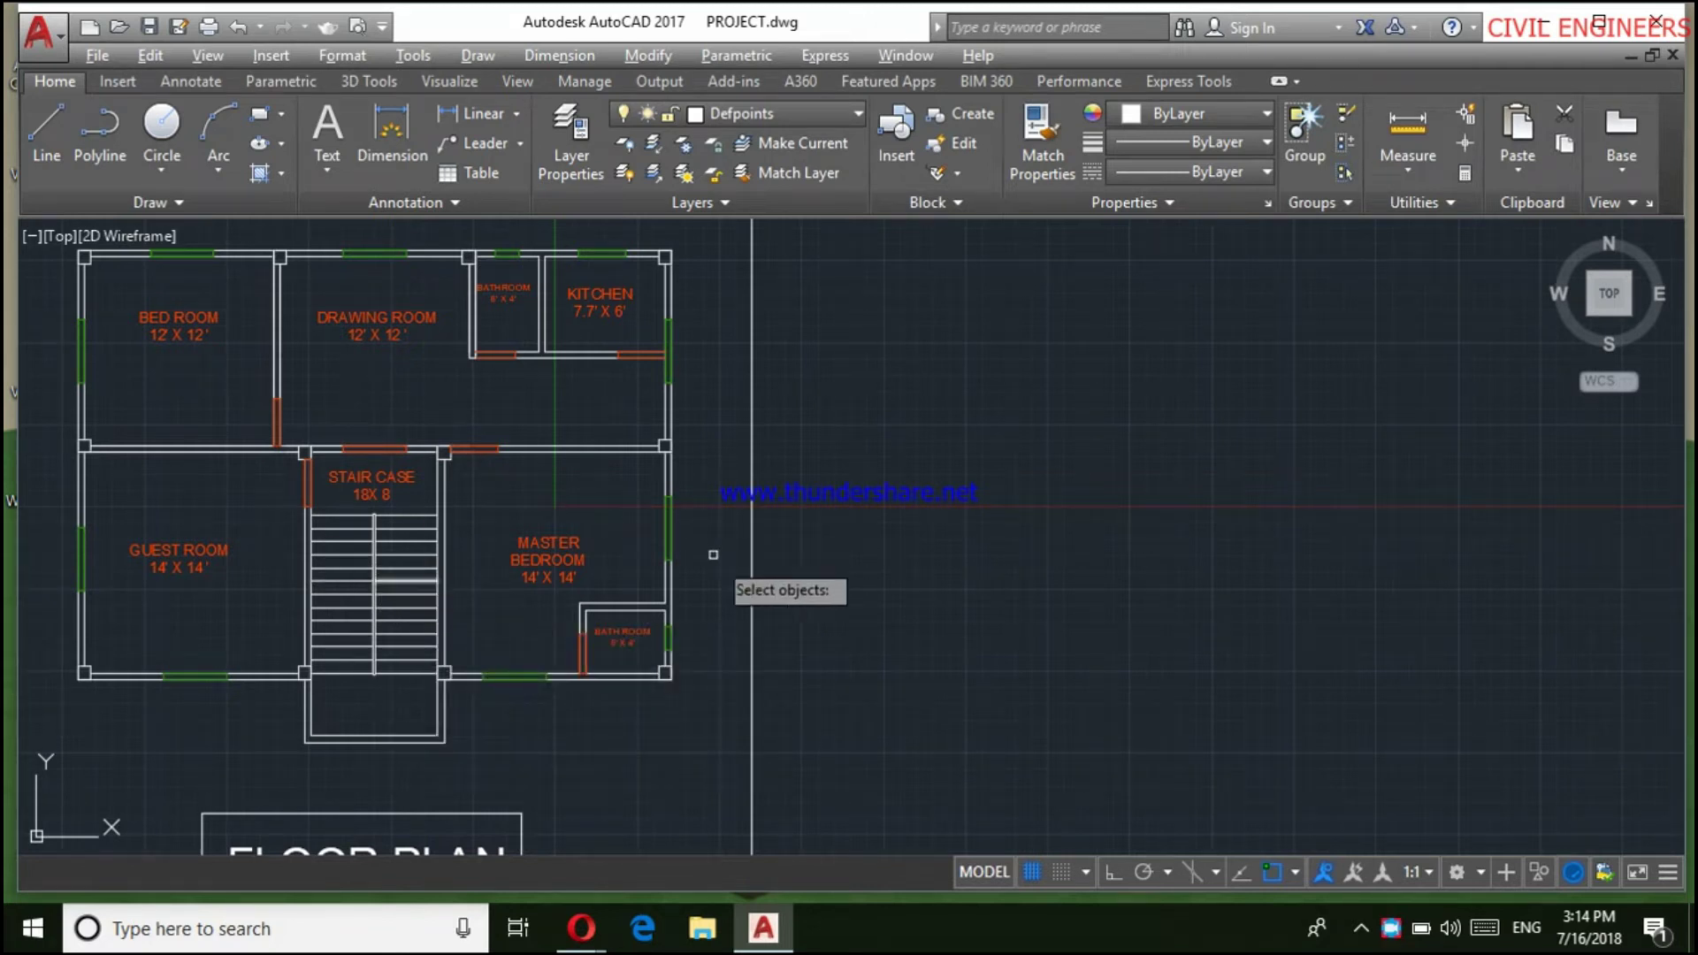
pyautogui.scroll(-2, 713, 554)
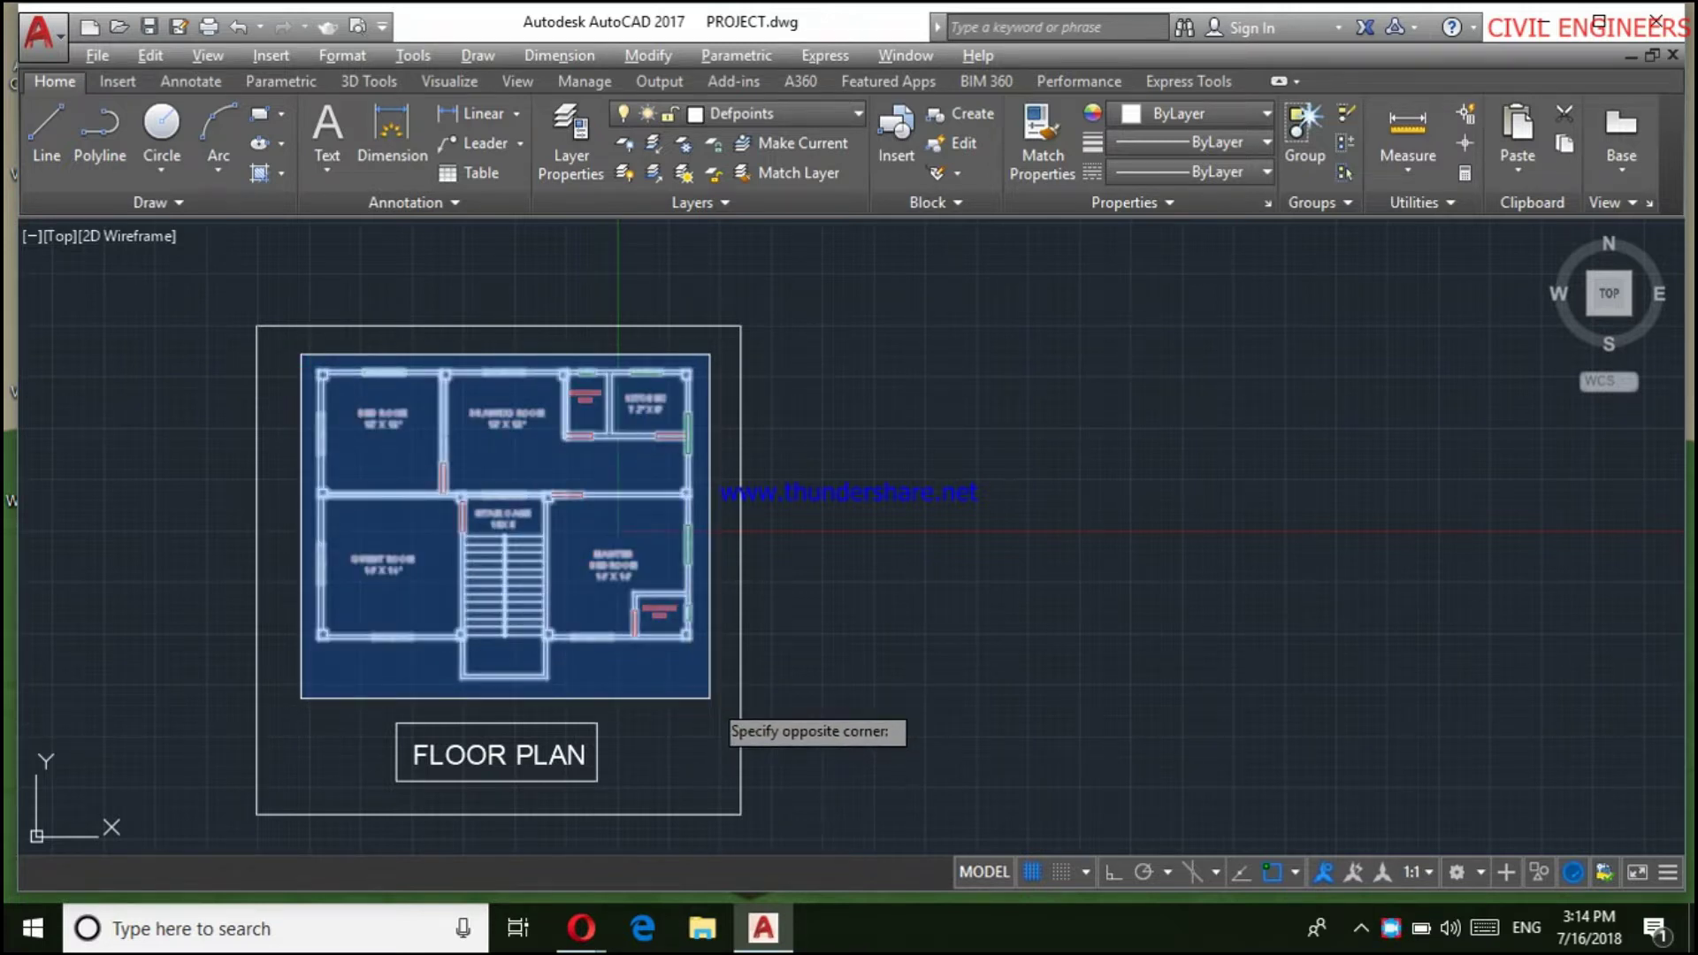
pyautogui.click(709, 698)
pyautogui.scroll(2, 306, 378)
pyautogui.scroll(2, 310, 367)
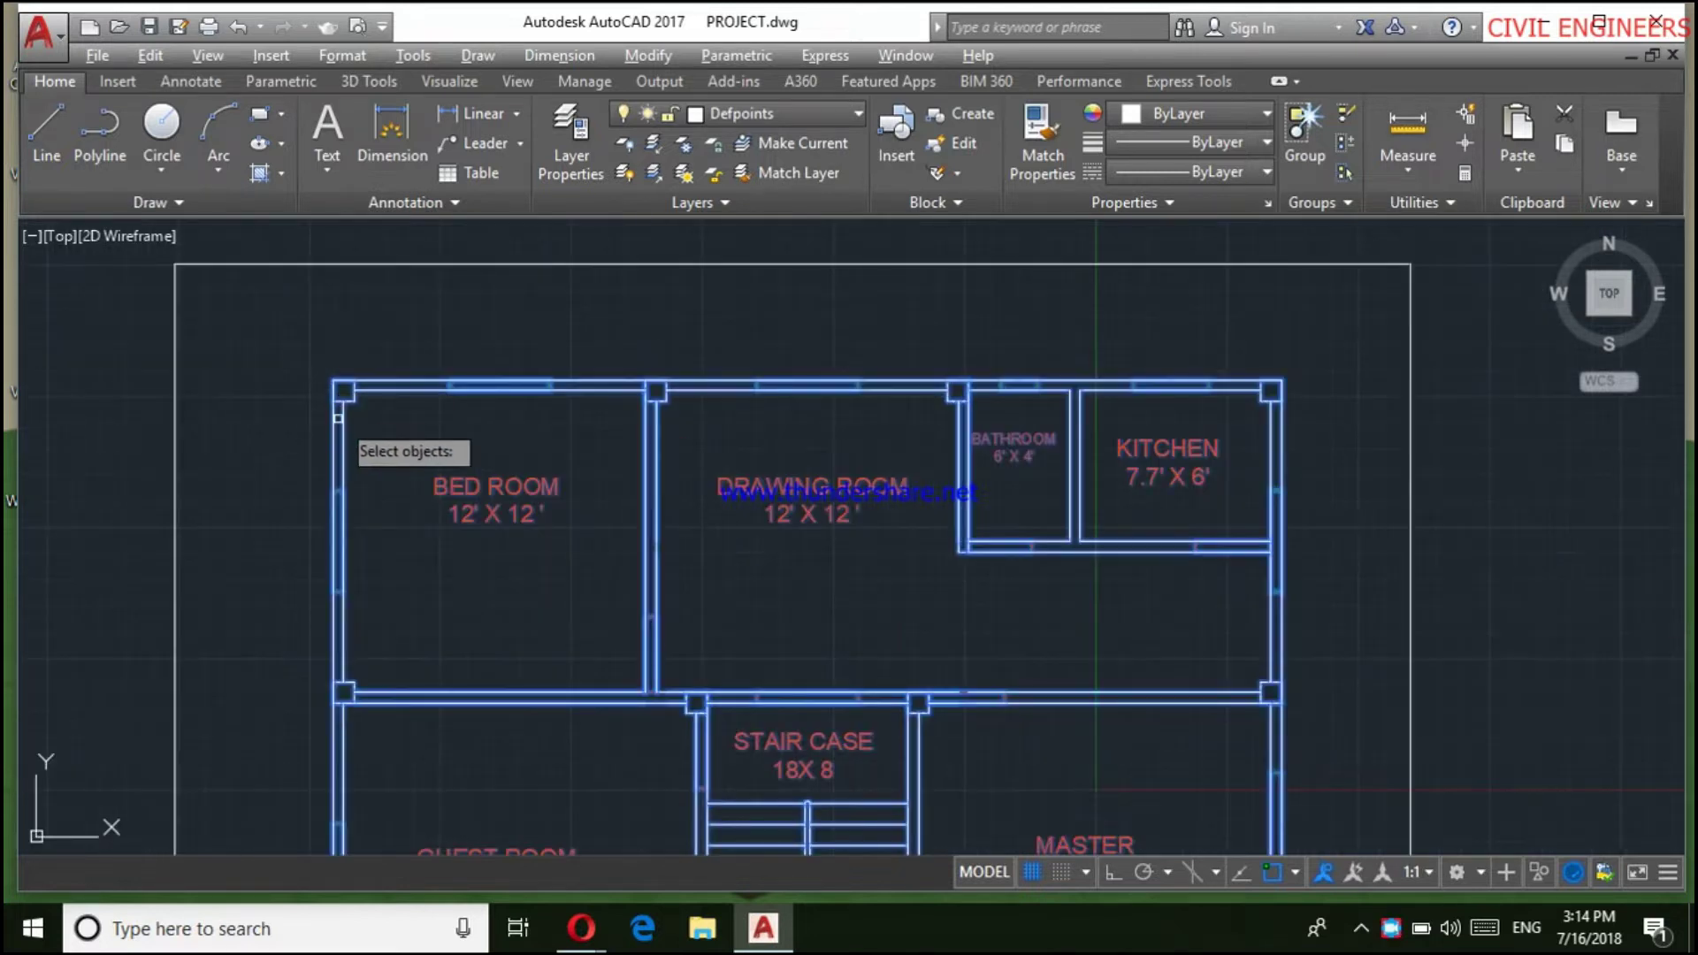
pyautogui.click(333, 380)
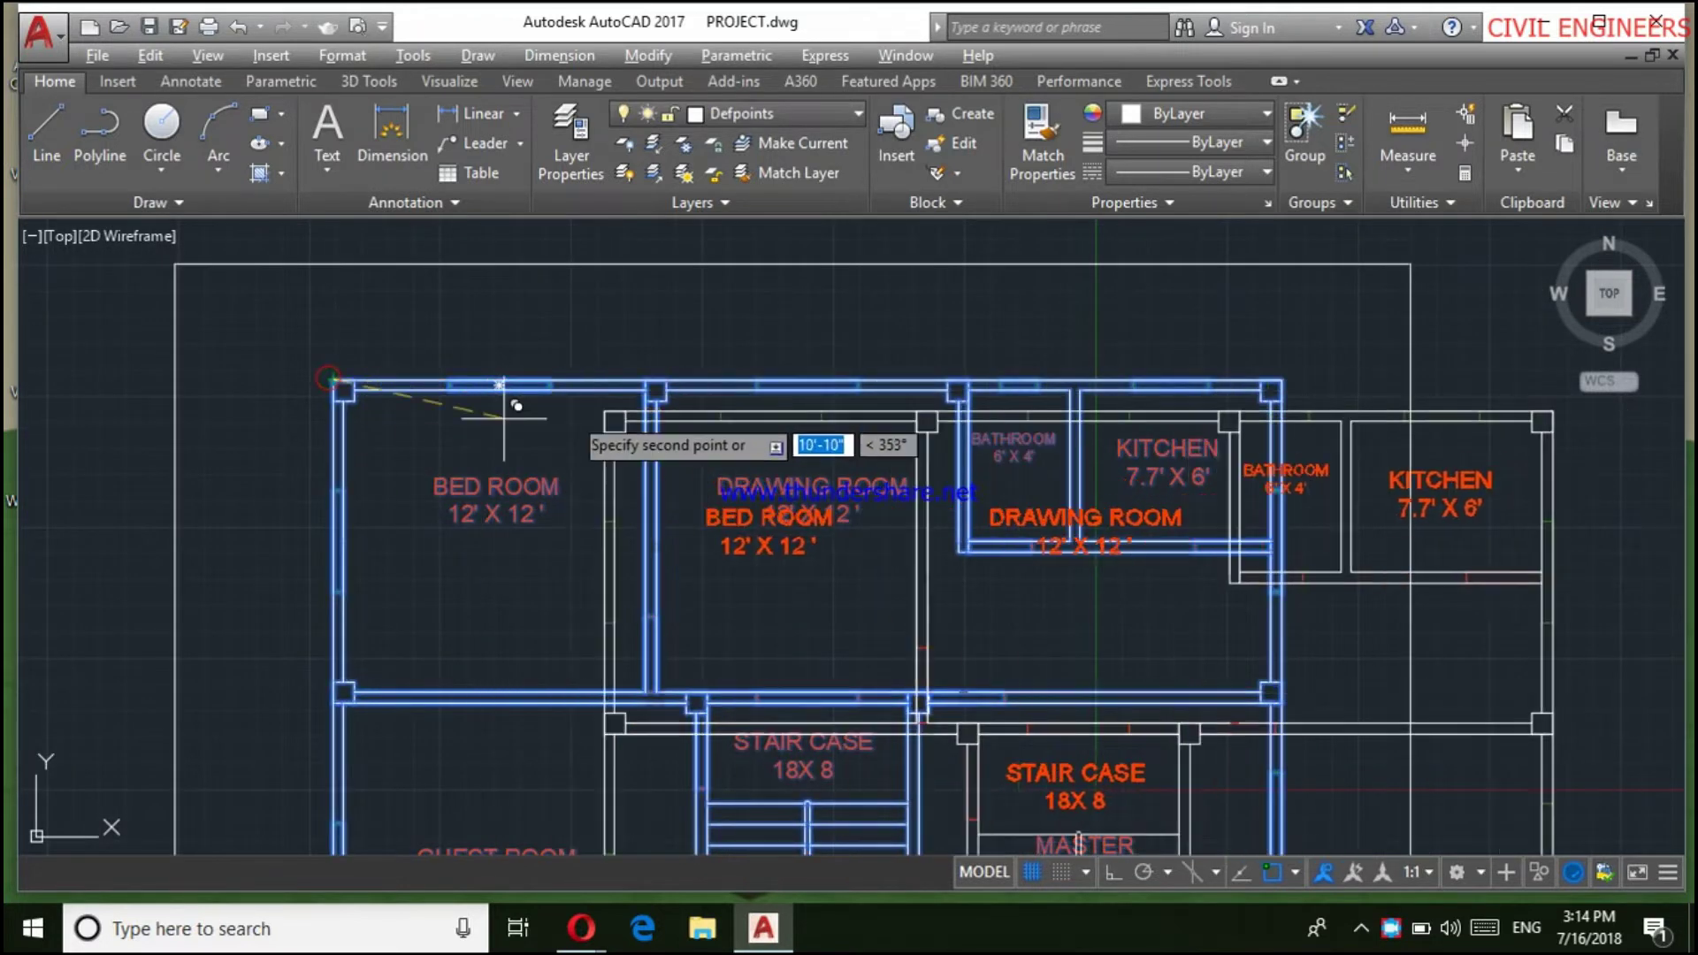
pyautogui.scroll(-3, 495, 389)
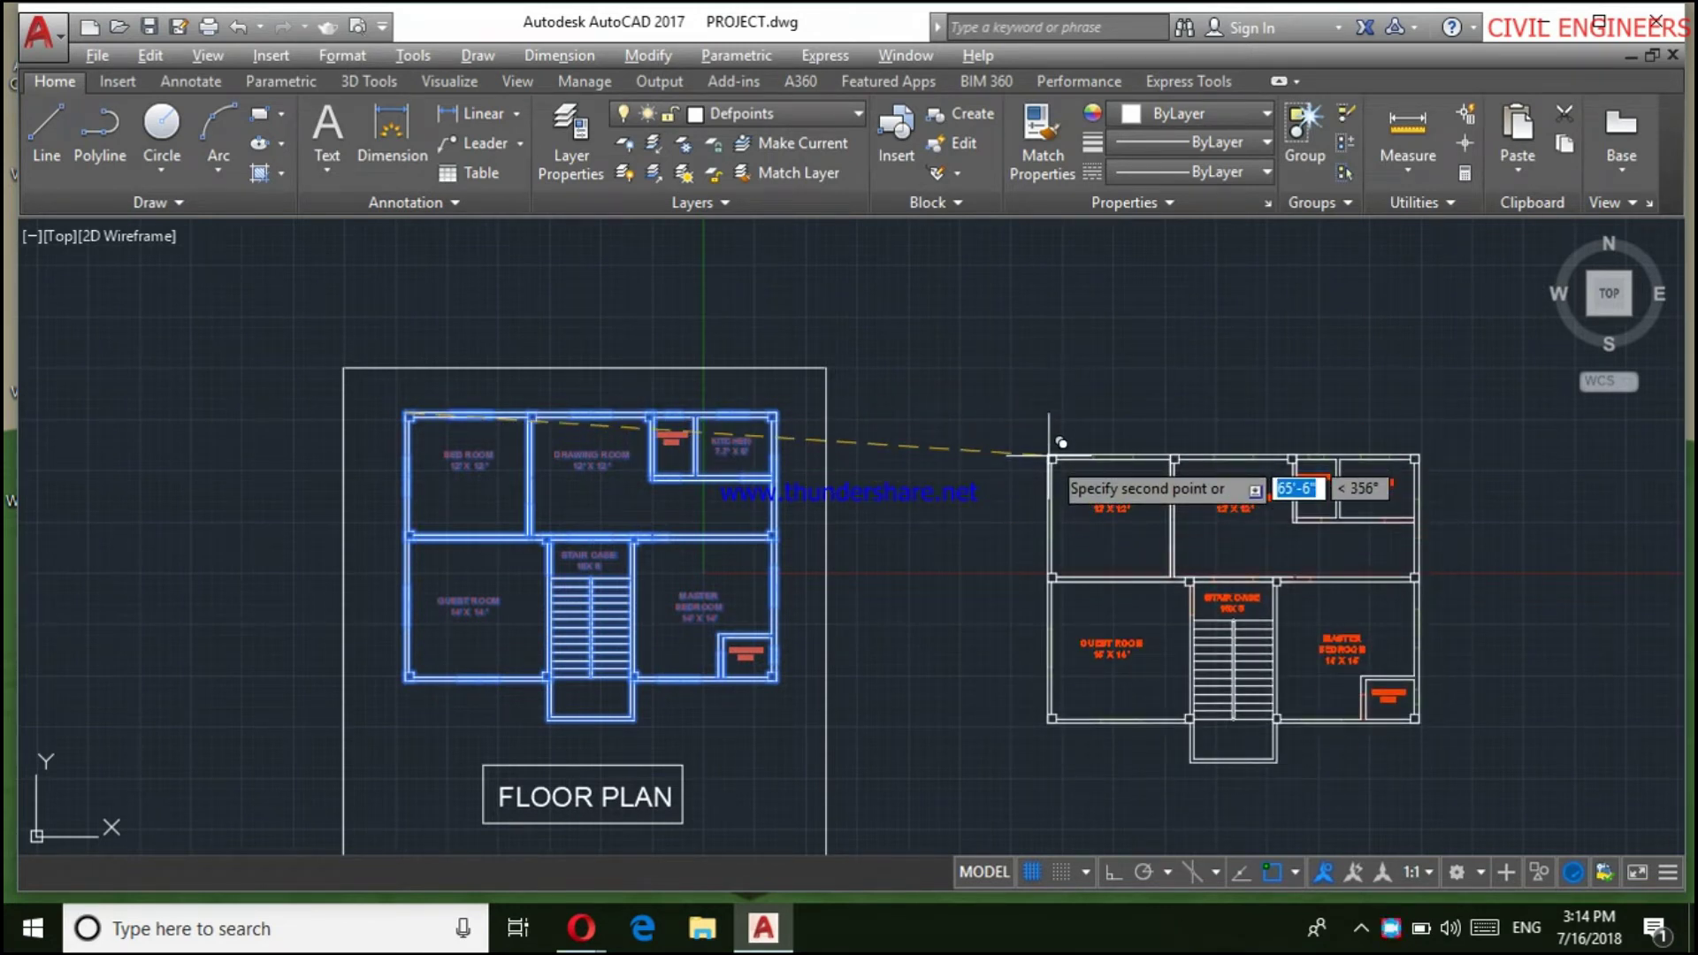
pyautogui.press('F8')
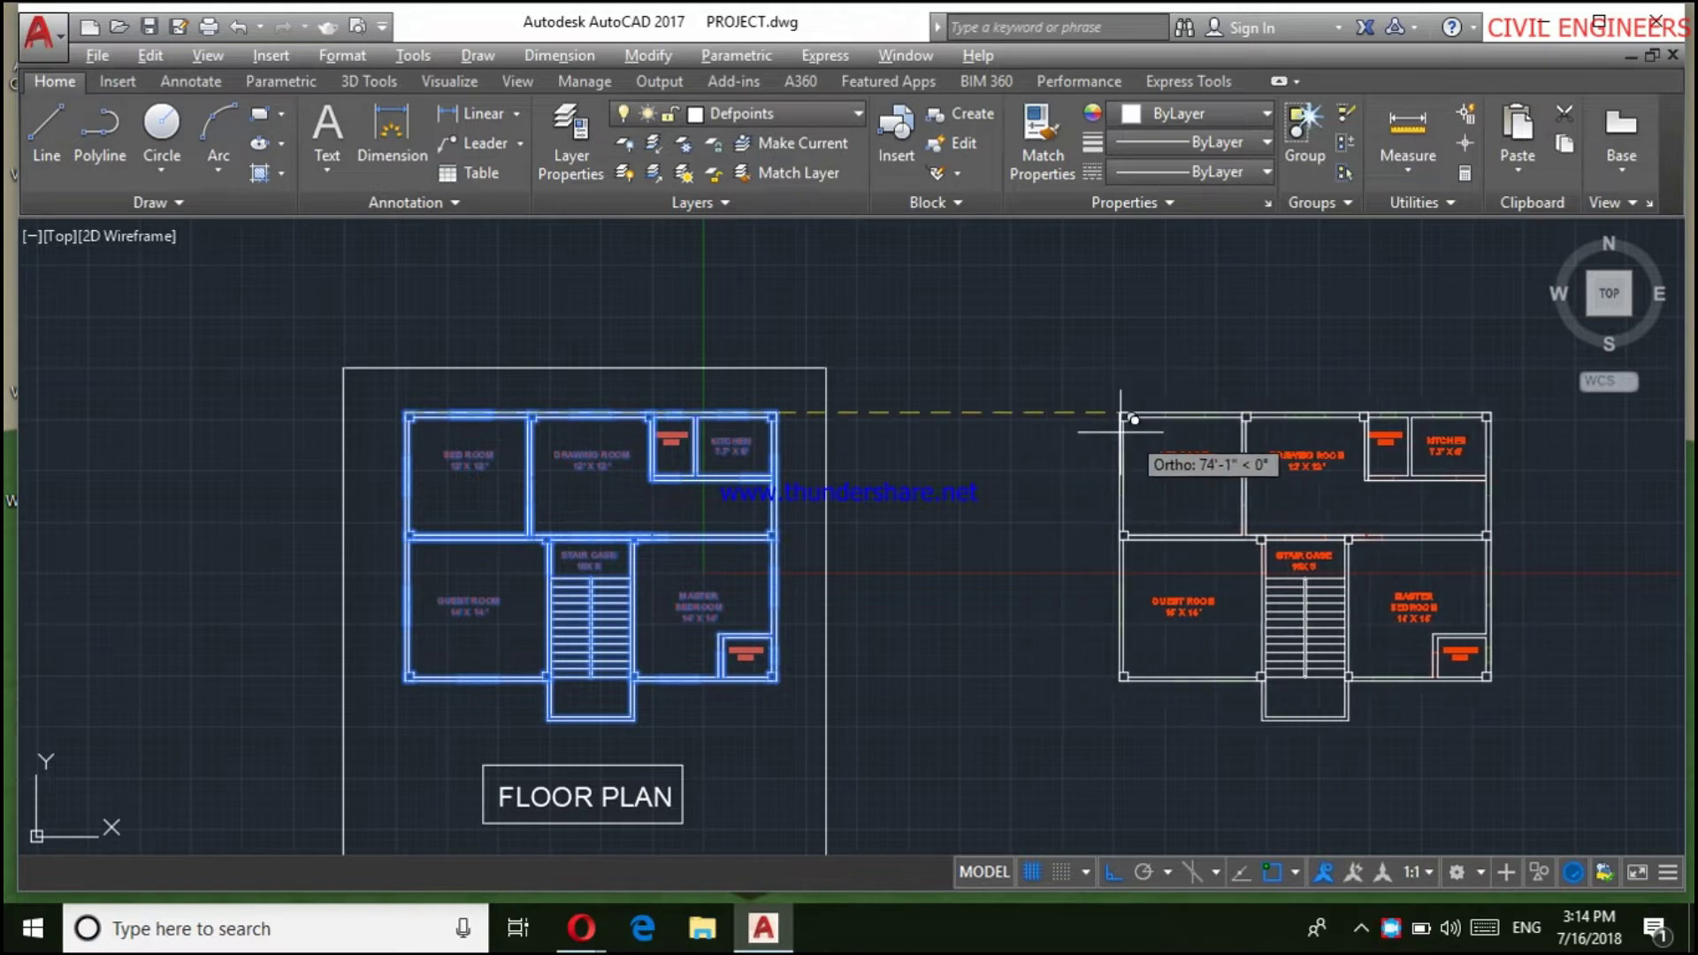
pyautogui.scroll(-2, 884, 434)
pyautogui.scroll(2, 946, 421)
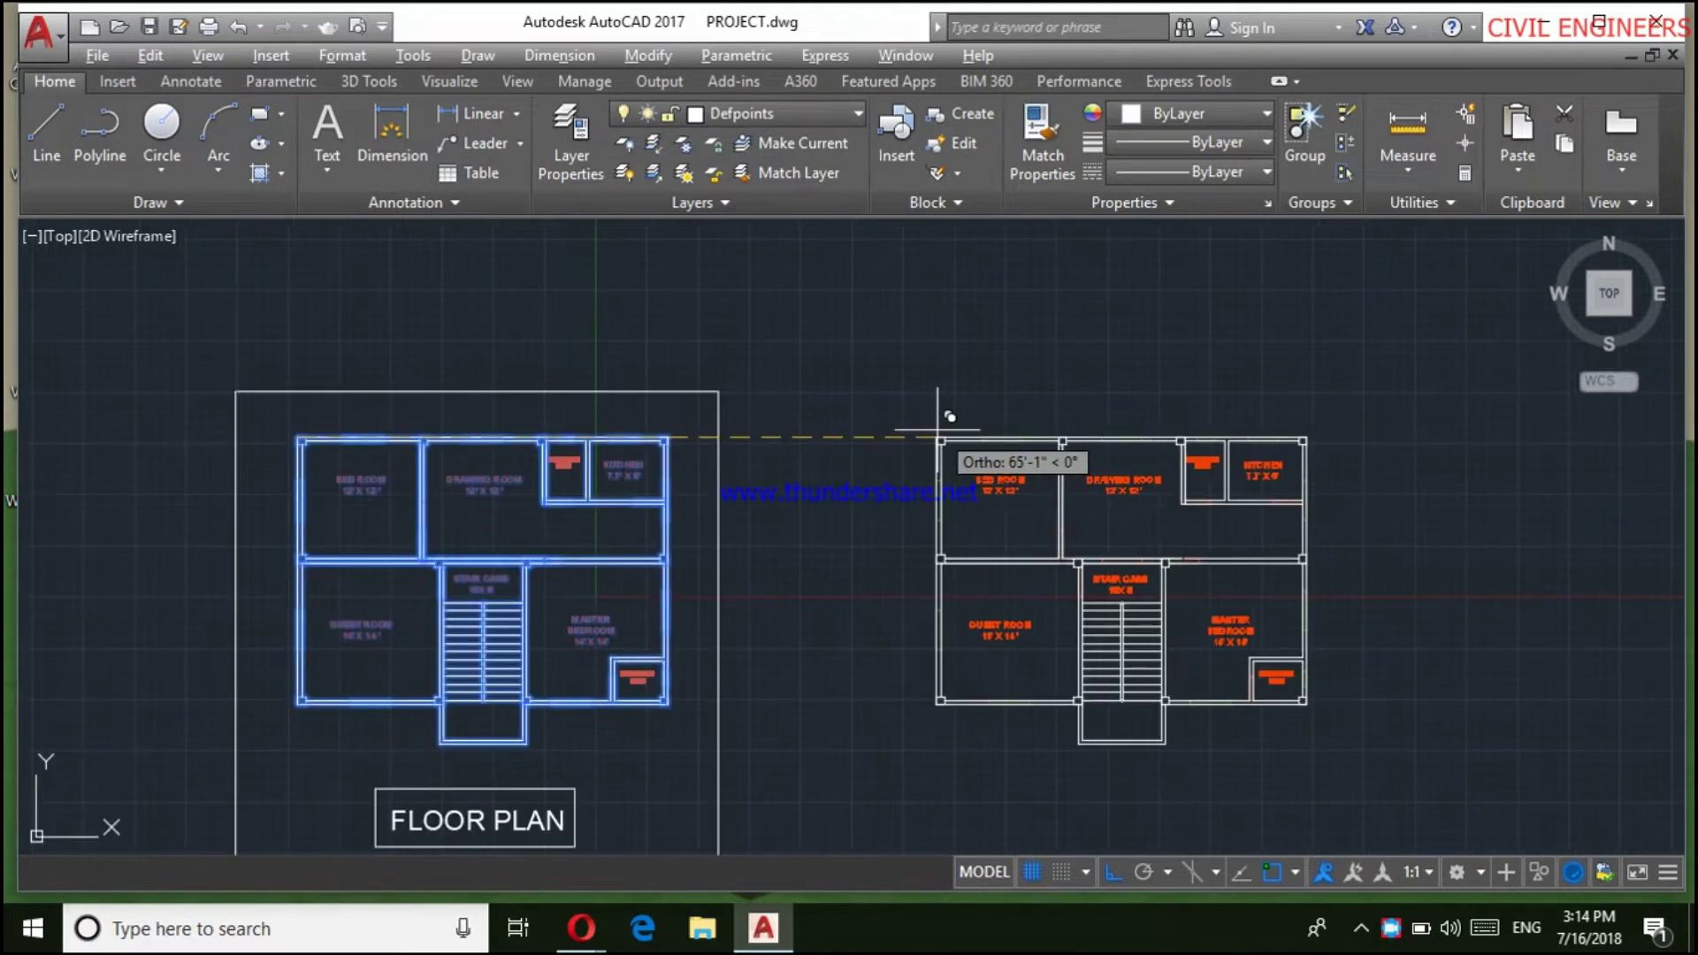
pyautogui.click(938, 430)
pyautogui.scroll(-2, 708, 486)
# Erase the copy's bedroom walls and BED ROOM label, then the drawing room, kitchen and bathroom walls
pyautogui.scroll(4, 997, 482)
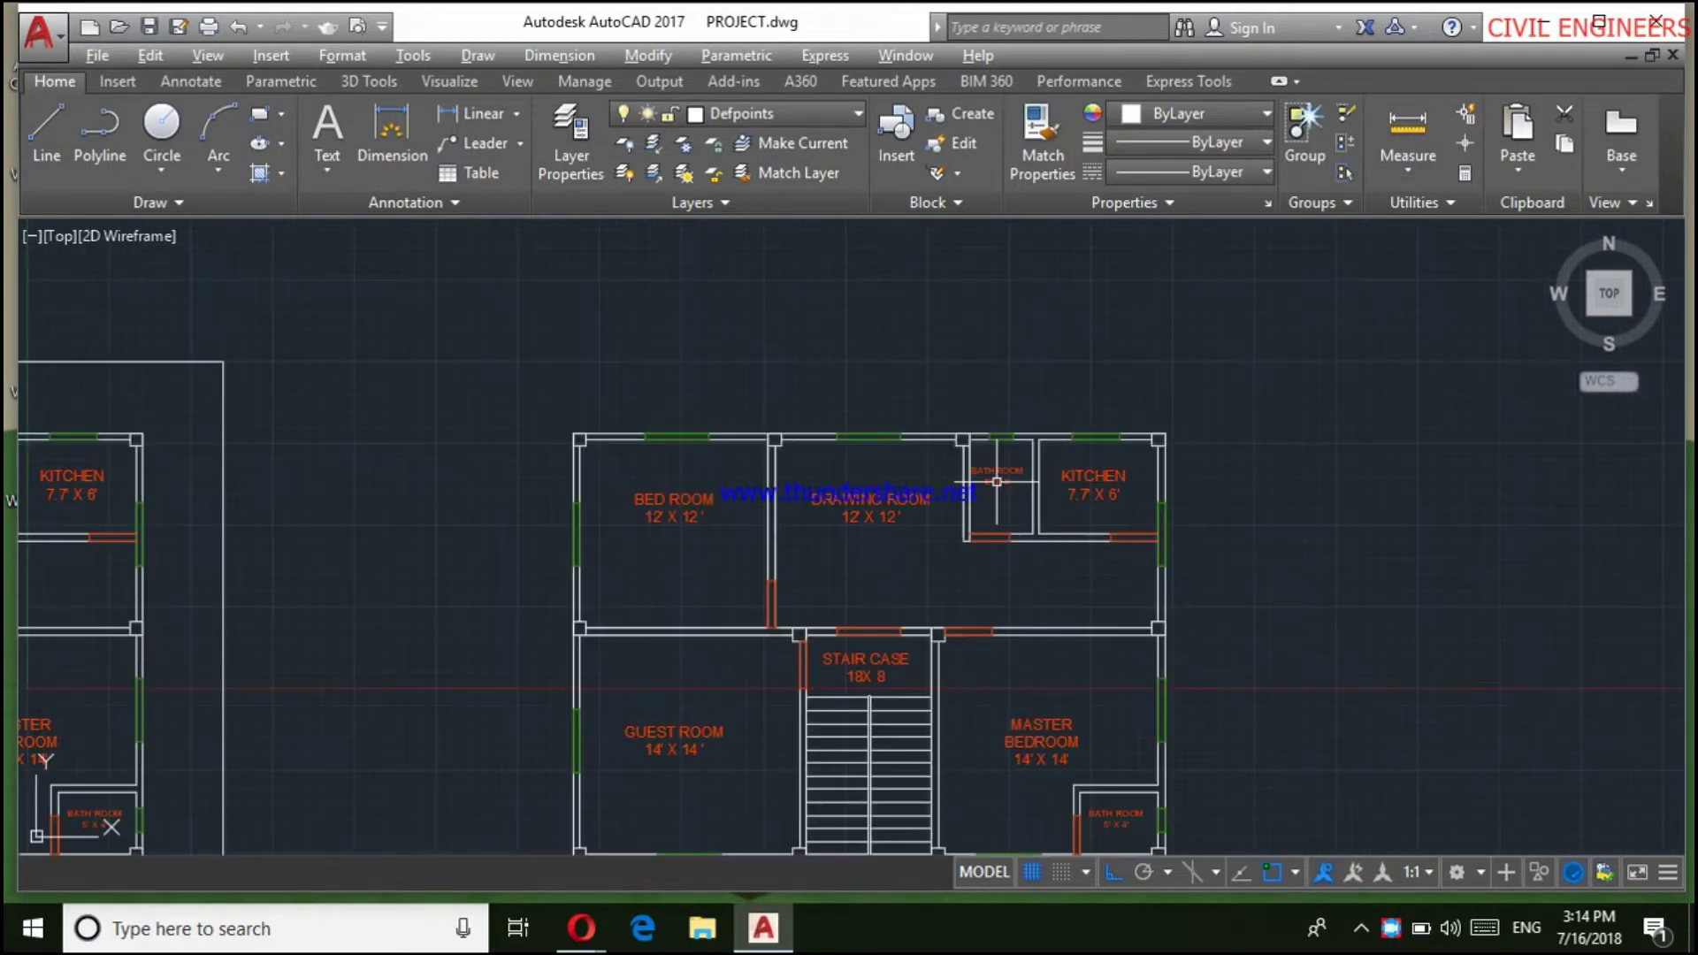
pyautogui.scroll(2, 775, 473)
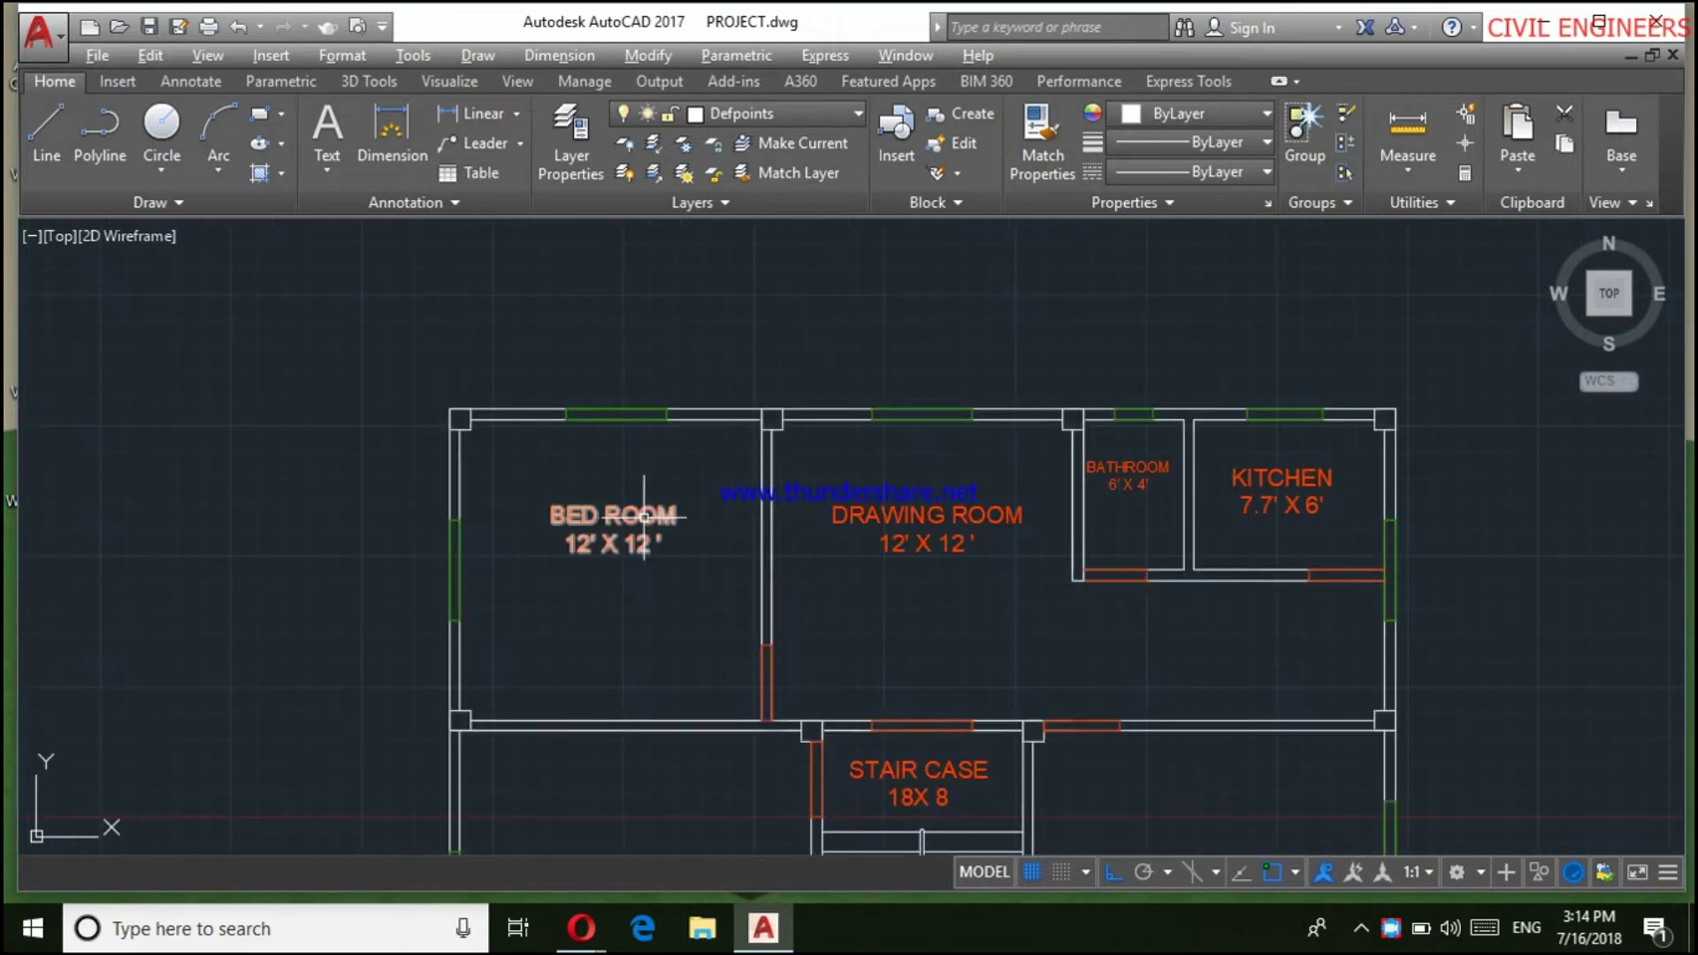
pyautogui.click(683, 739)
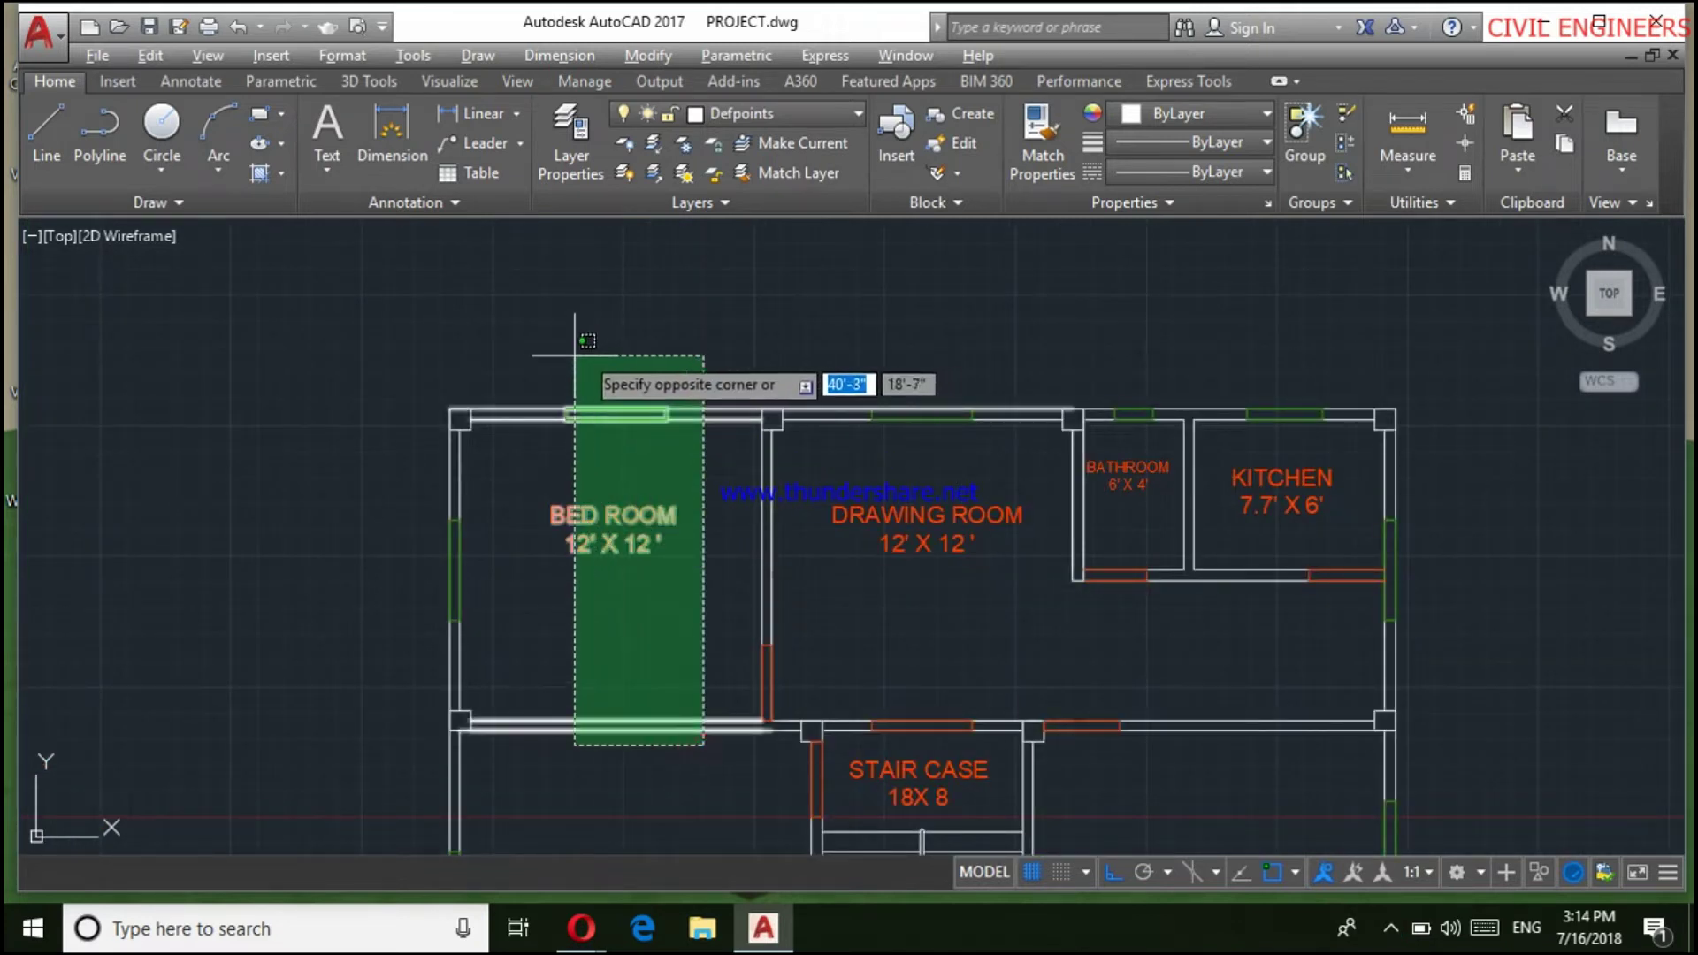
pyautogui.click(568, 361)
pyautogui.press('Delete')
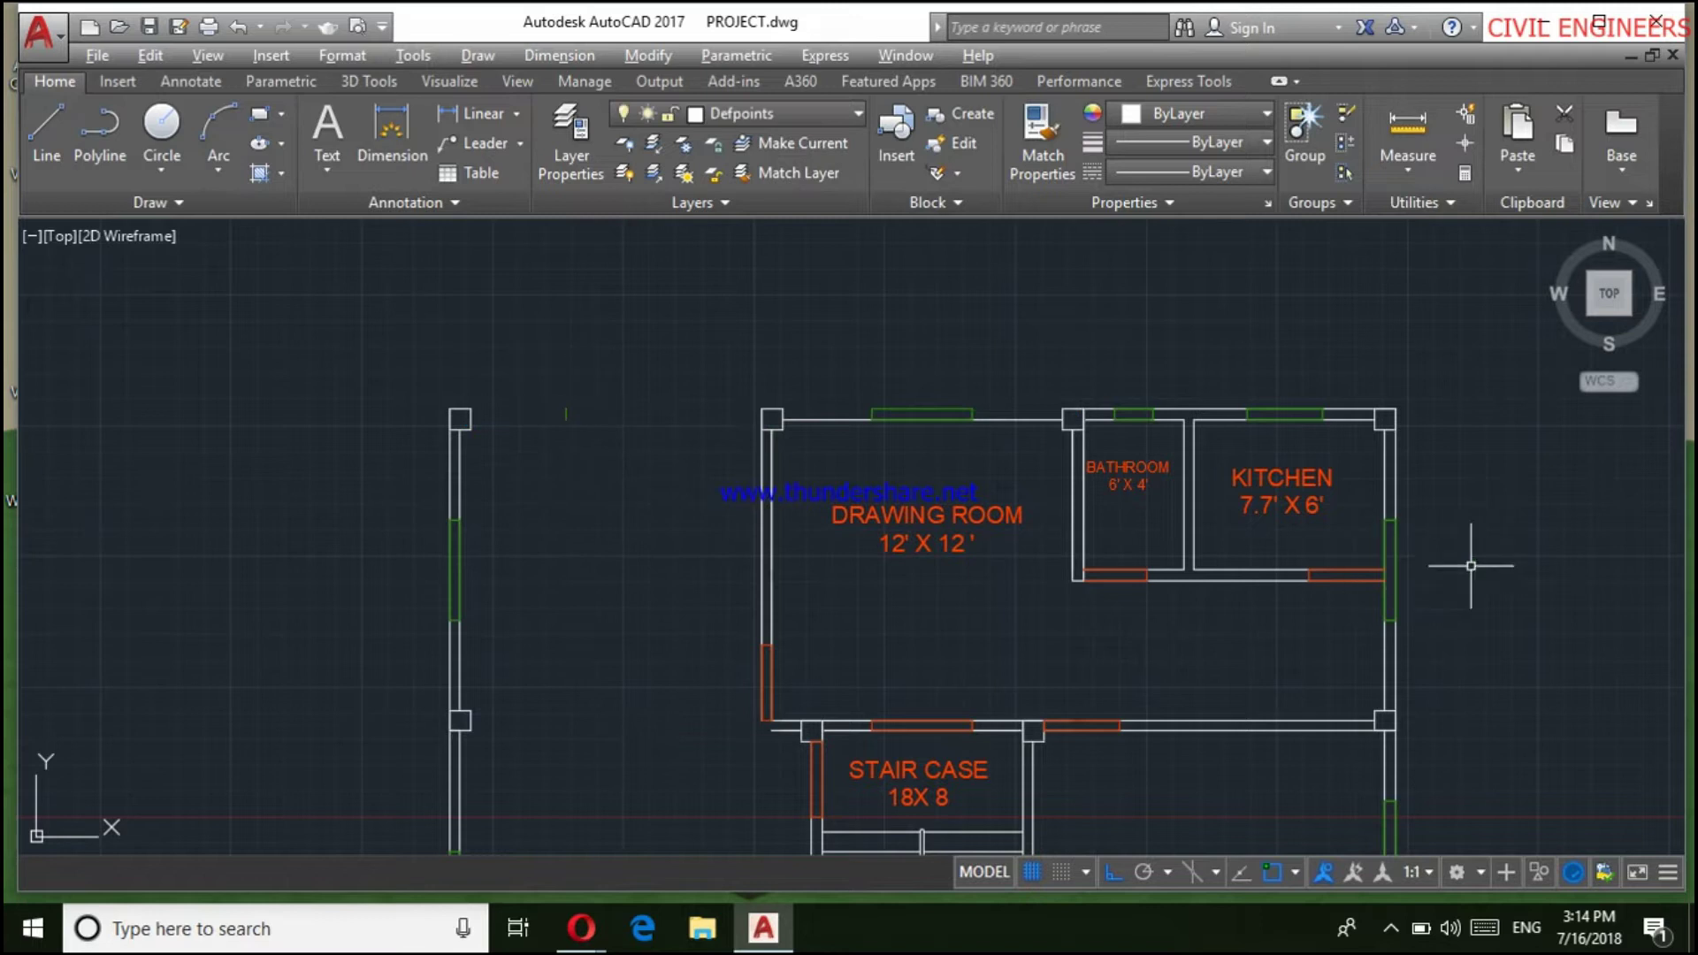
pyautogui.click(1492, 654)
pyautogui.click(371, 513)
pyautogui.press('Delete')
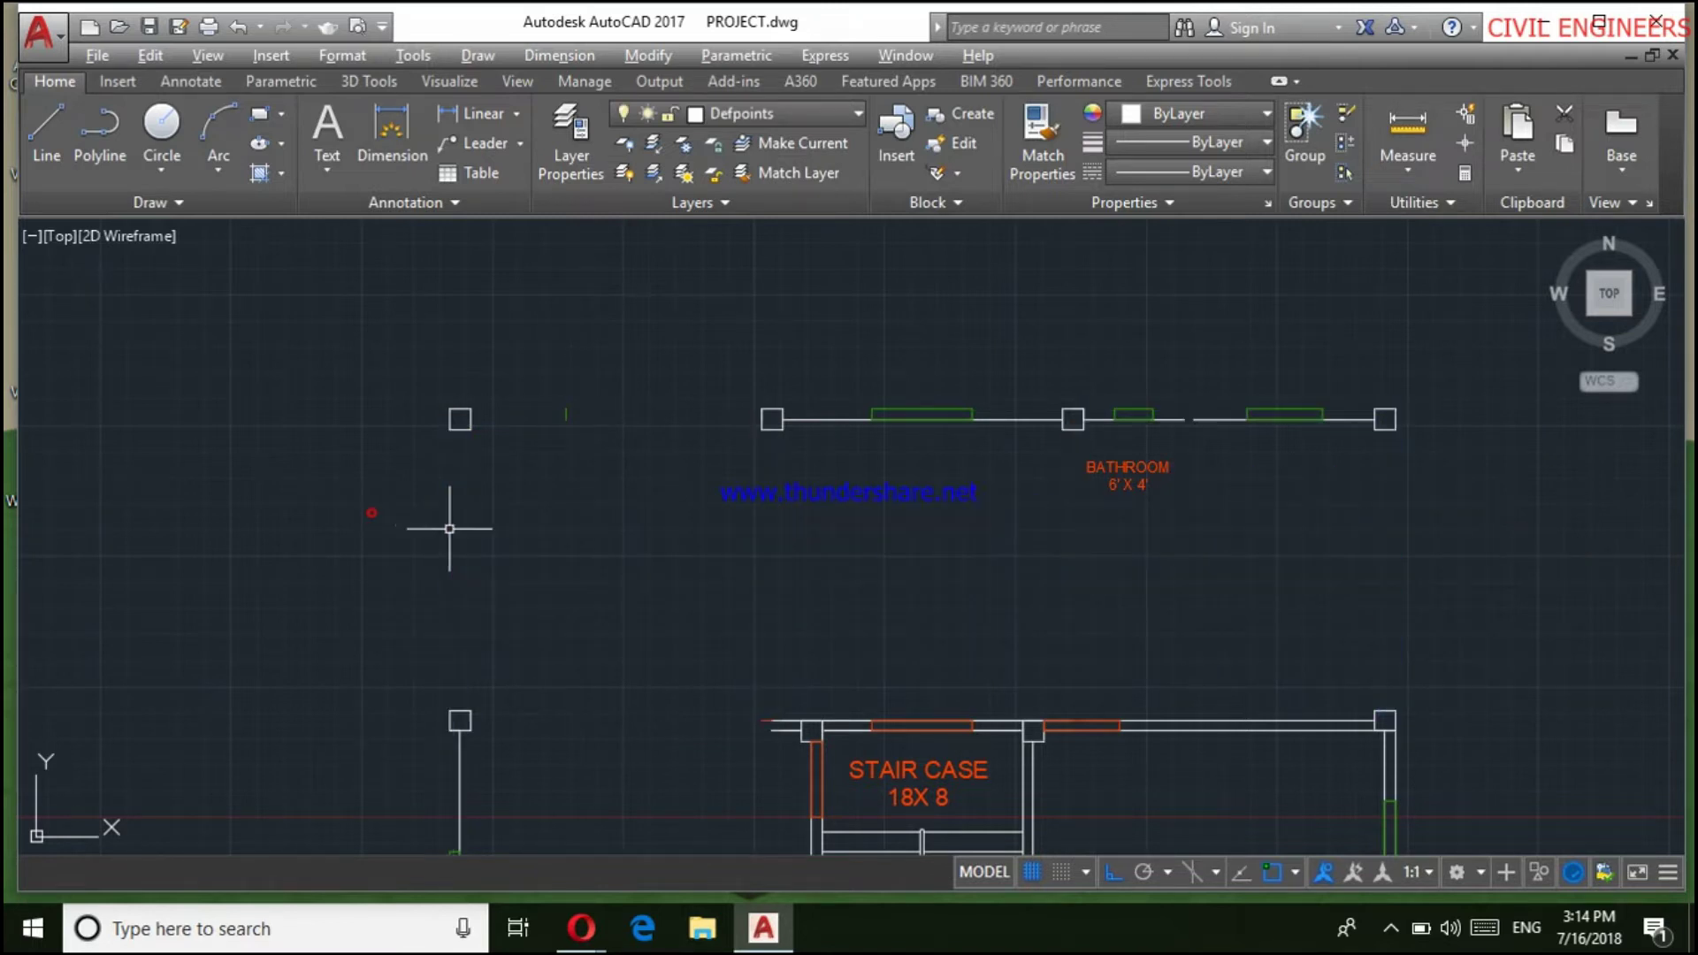
# Delete the door wall segment, the bathroom wall with its BATHROOM label, and a leftover green fragment
pyautogui.scroll(2, 995, 458)
pyautogui.click(1037, 491)
pyautogui.click(732, 319)
pyautogui.press('Delete')
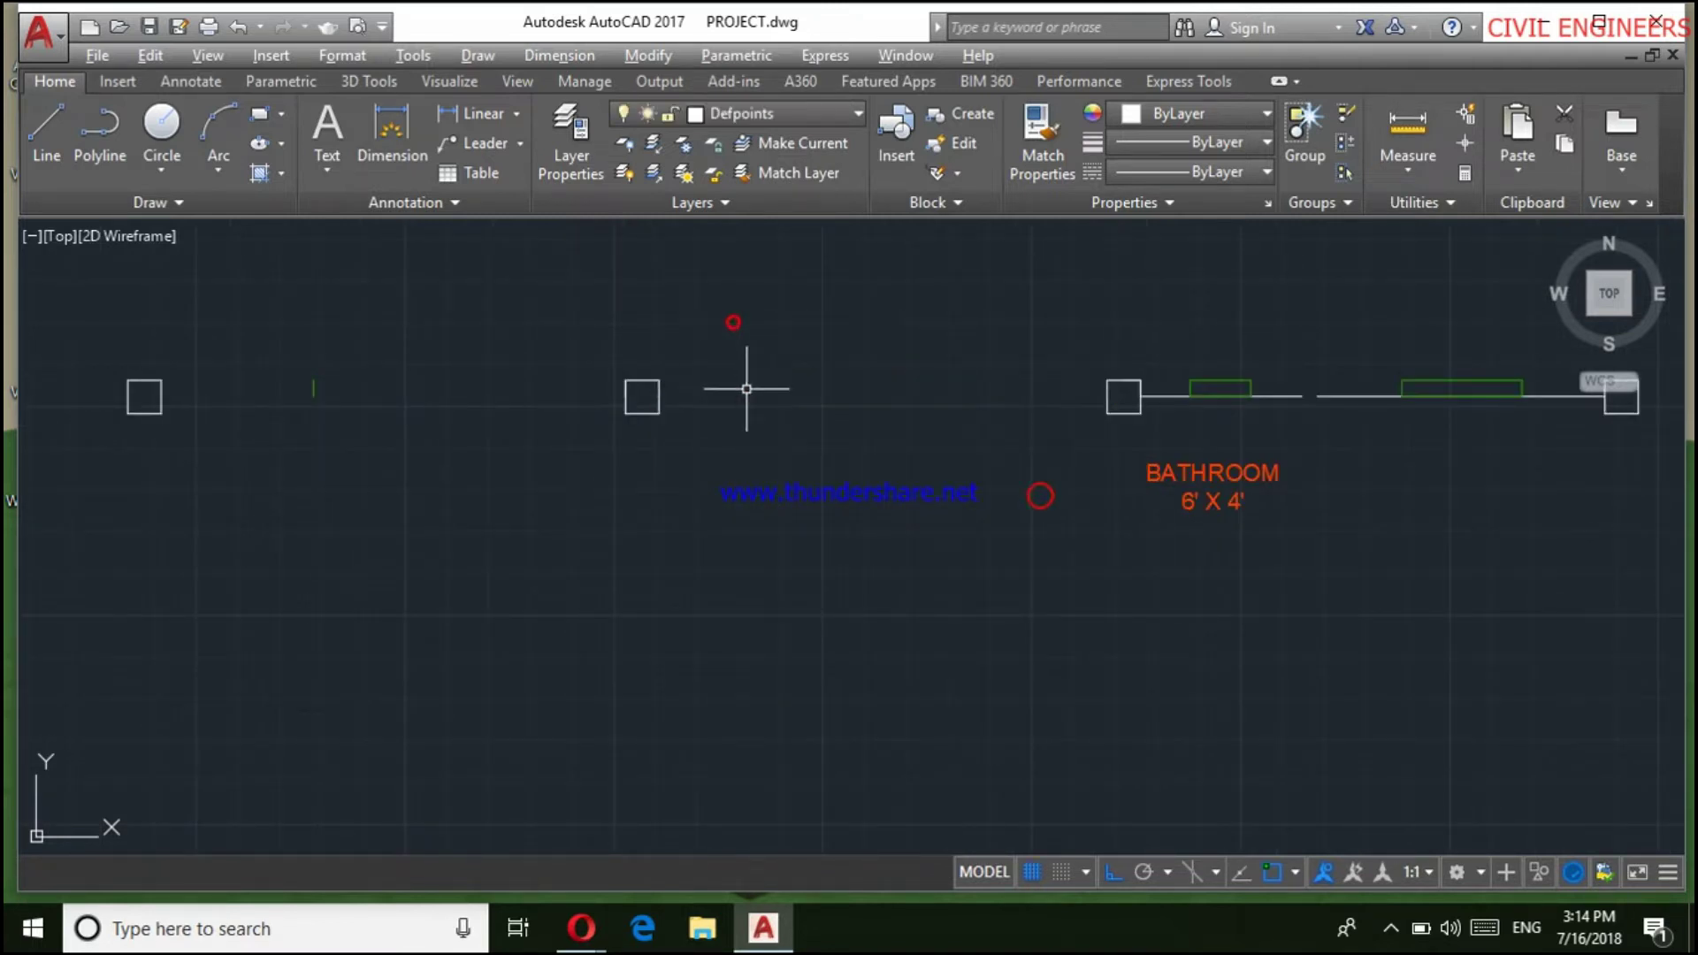
pyautogui.scroll(-2, 521, 485)
pyautogui.click(1177, 558)
pyautogui.click(962, 375)
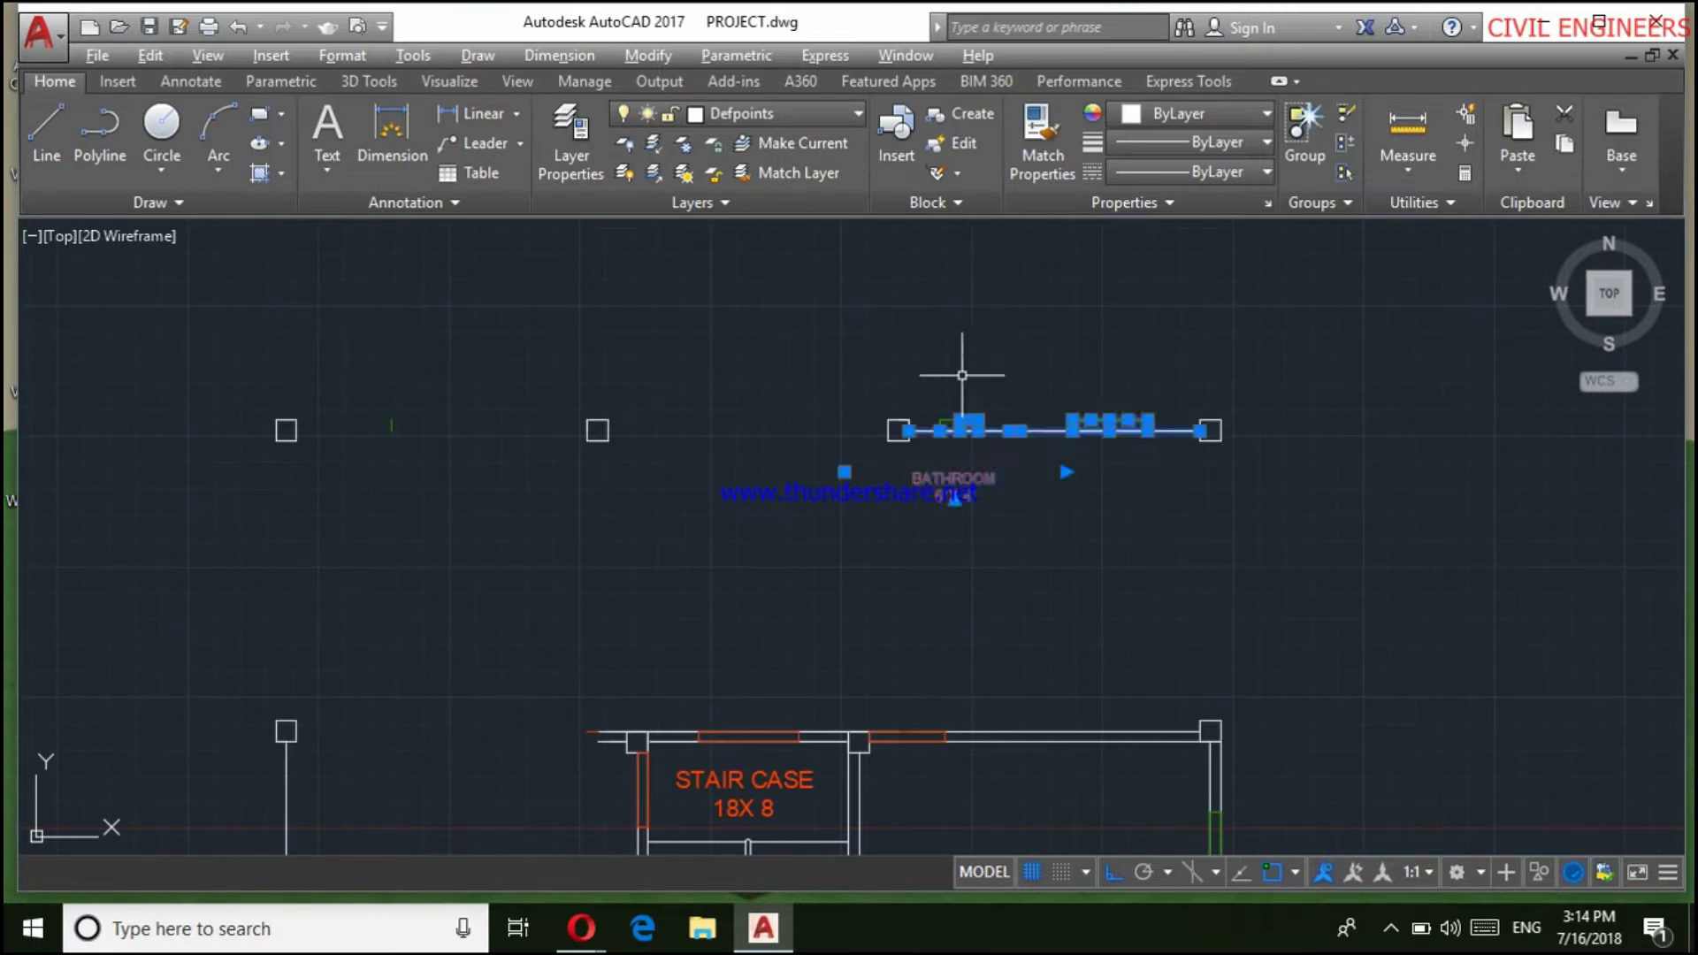
pyautogui.click(1032, 449)
pyautogui.click(901, 423)
pyautogui.press('Delete')
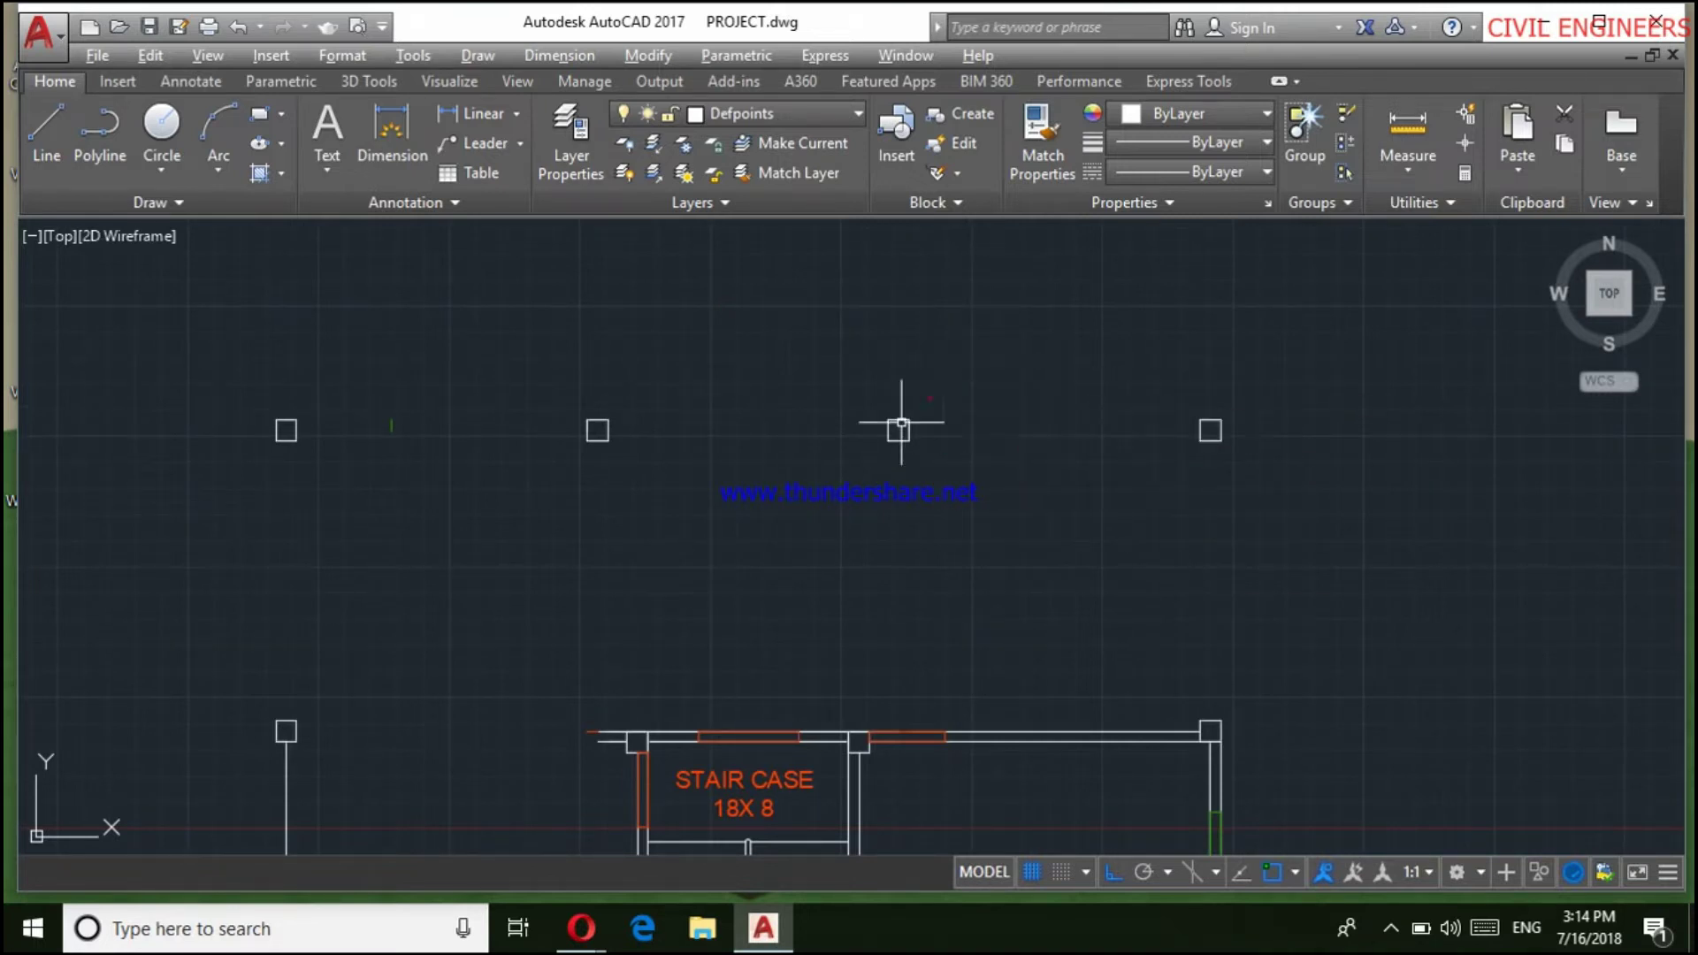
# Remove another small green fragment and the guest room walls with their label
pyautogui.click(415, 511)
pyautogui.click(351, 402)
pyautogui.press('Delete')
pyautogui.scroll(-2, 590, 402)
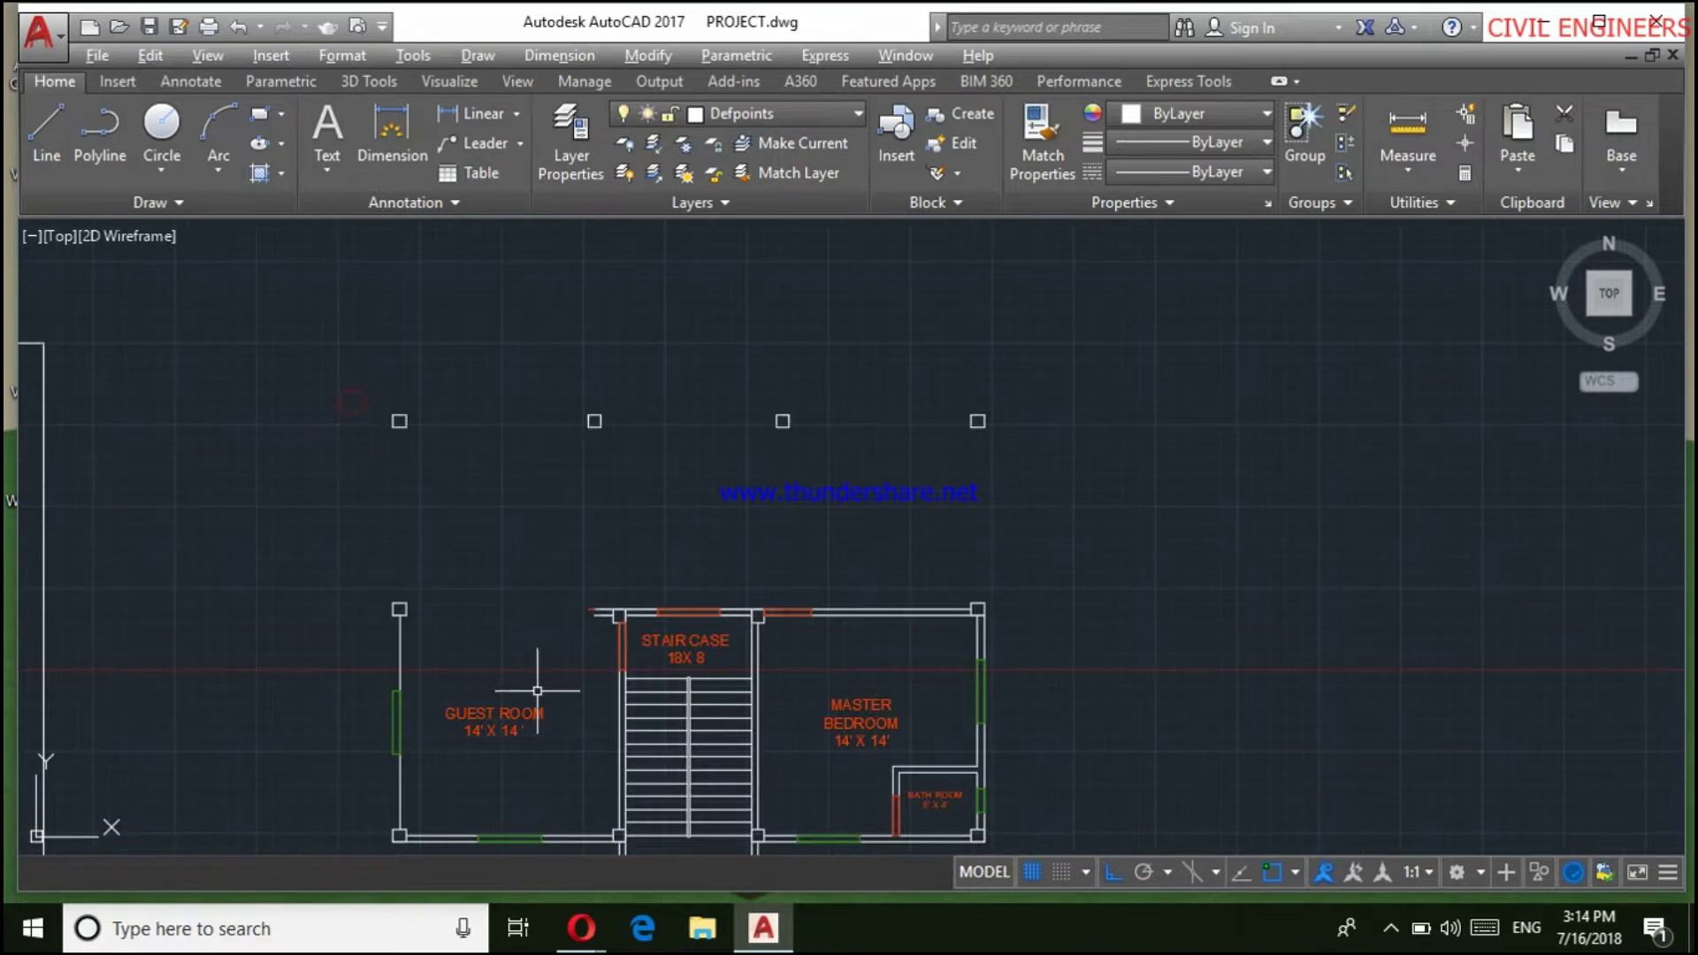
pyautogui.click(530, 786)
pyautogui.click(301, 683)
pyautogui.press('Delete')
# Erase the master bedroom, part of the stairs, and the remaining right-side walls and bathroom
pyautogui.scroll(-2, 774, 568)
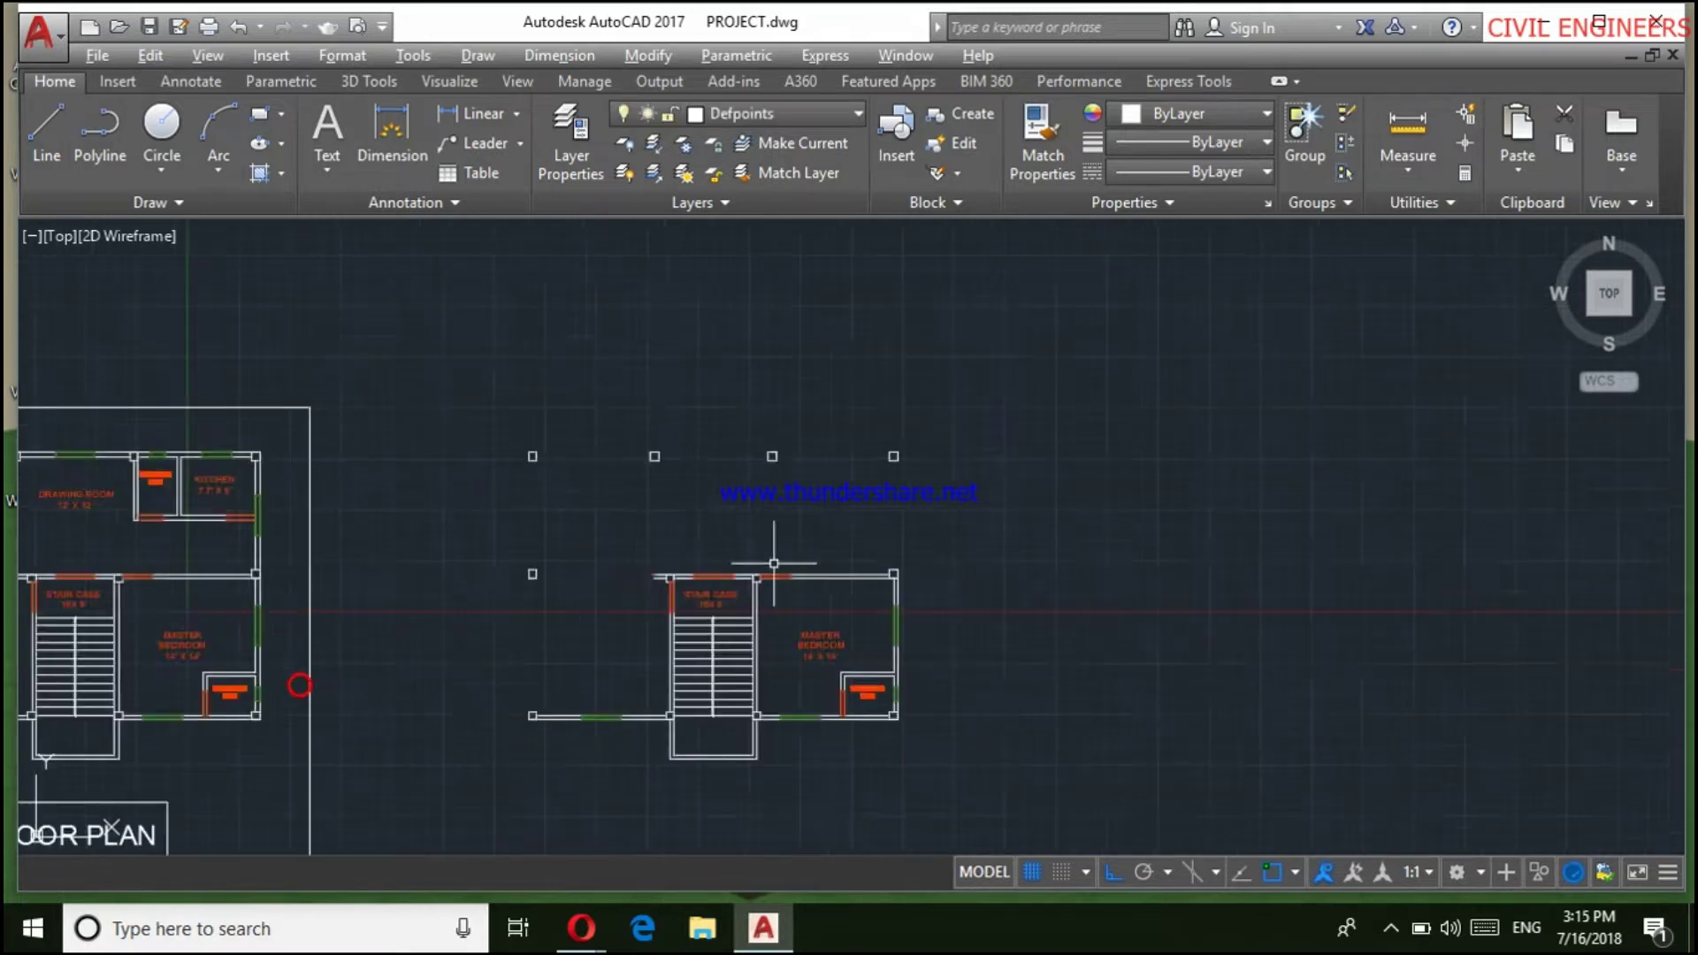
pyautogui.scroll(2, 891, 665)
pyautogui.click(443, 616)
pyautogui.press('Delete')
pyautogui.click(852, 806)
pyautogui.click(704, 536)
pyautogui.press('Delete')
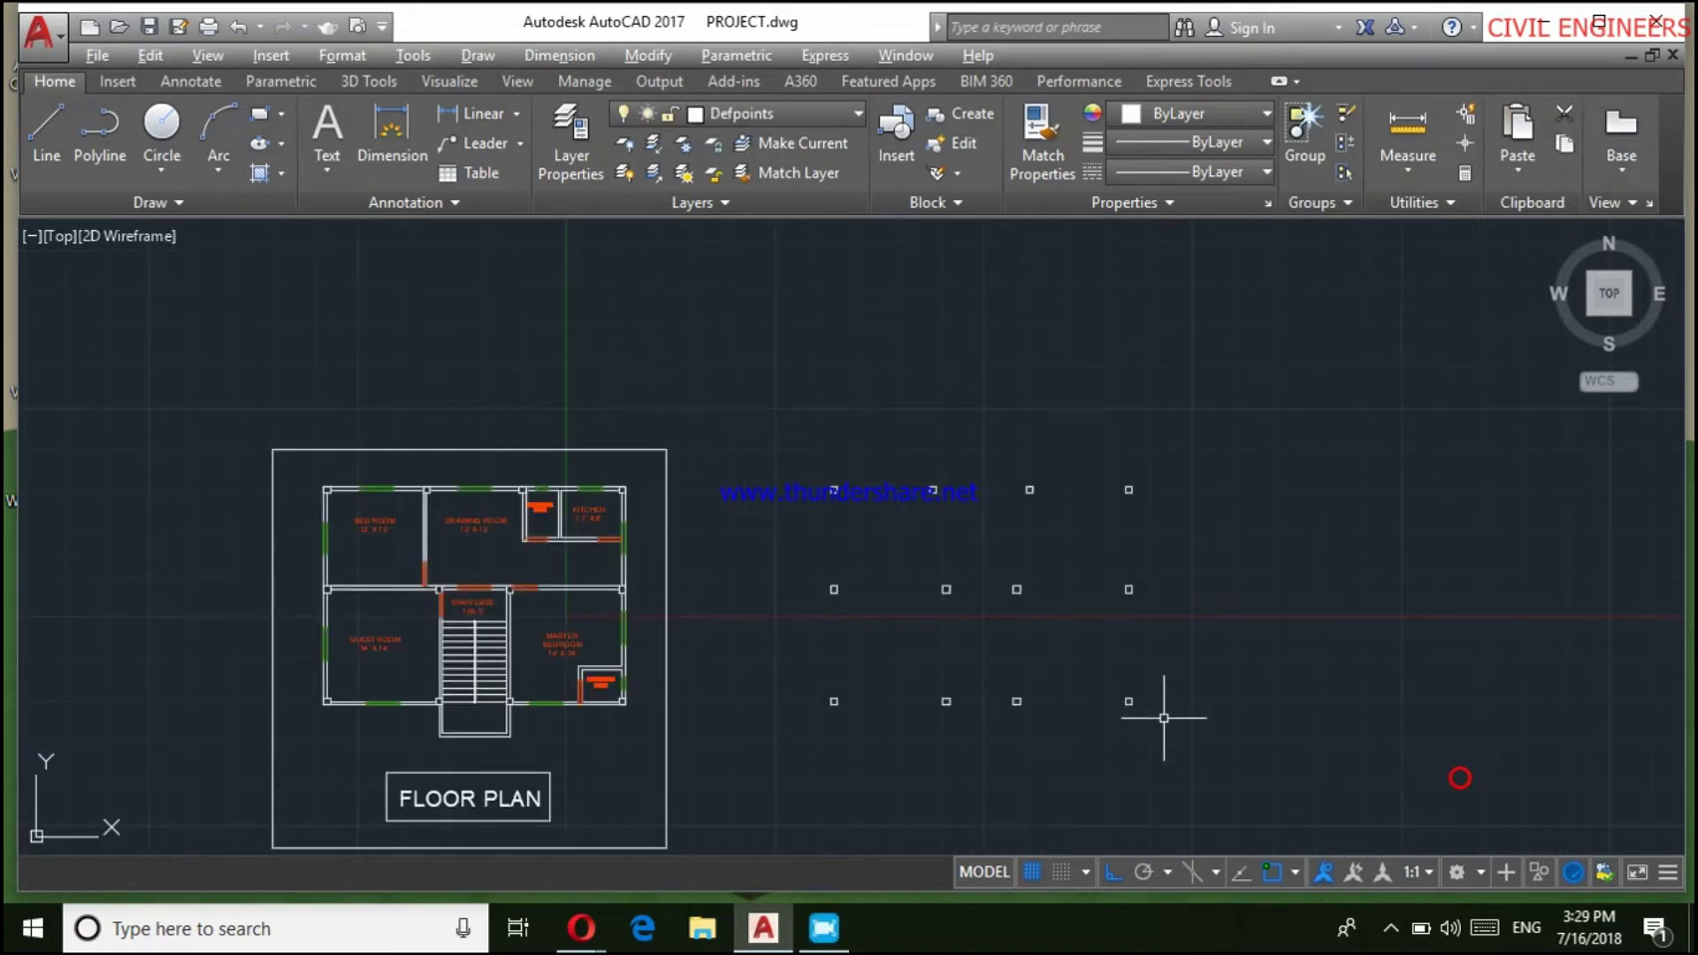
# Place a linear dimension between the first two top-row columns
pyautogui.scroll(2, 934, 635)
pyautogui.scroll(2, 833, 398)
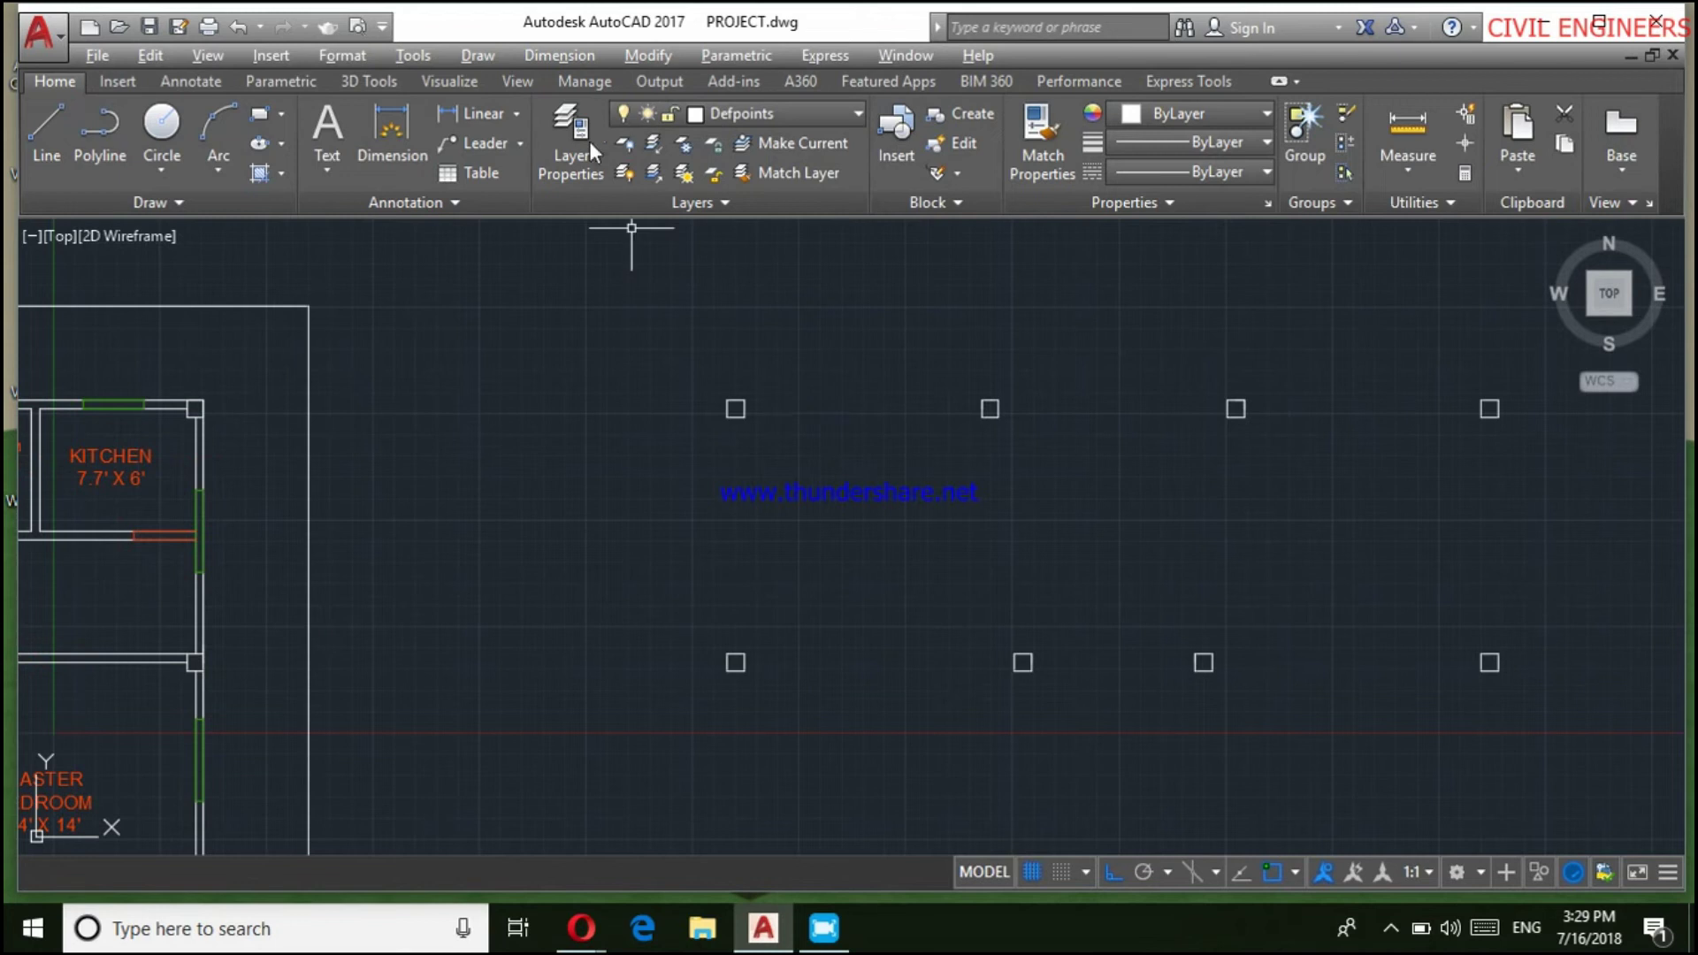
pyautogui.click(591, 56)
pyautogui.click(592, 118)
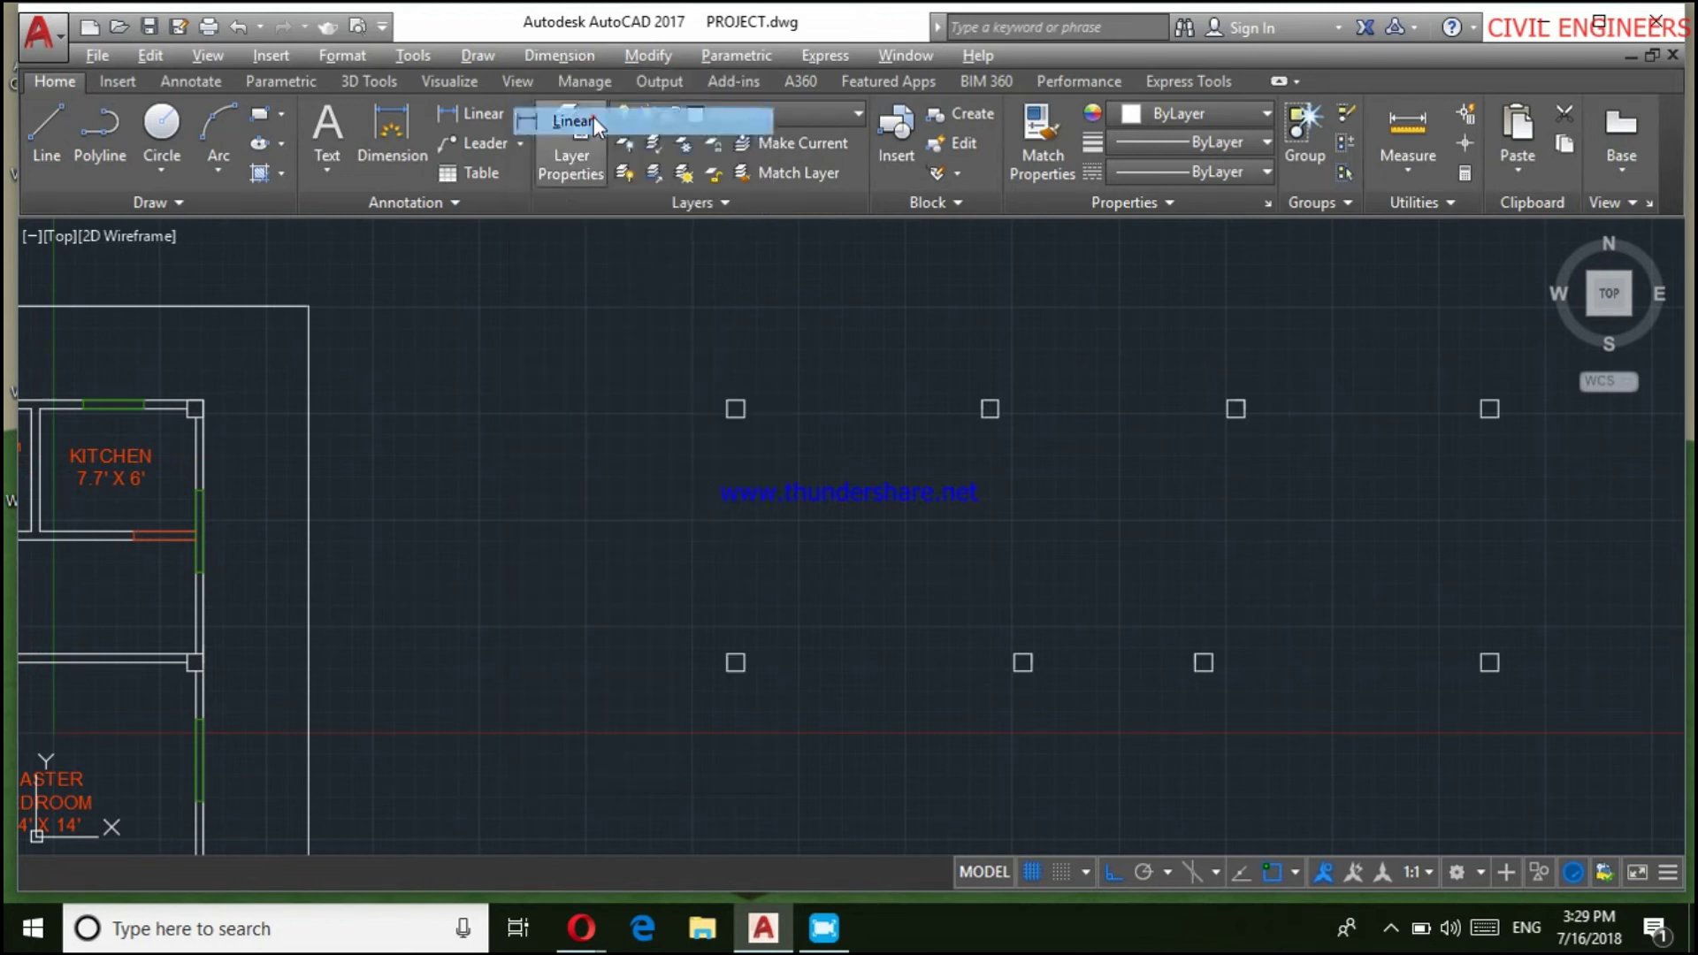
pyautogui.scroll(2, 740, 362)
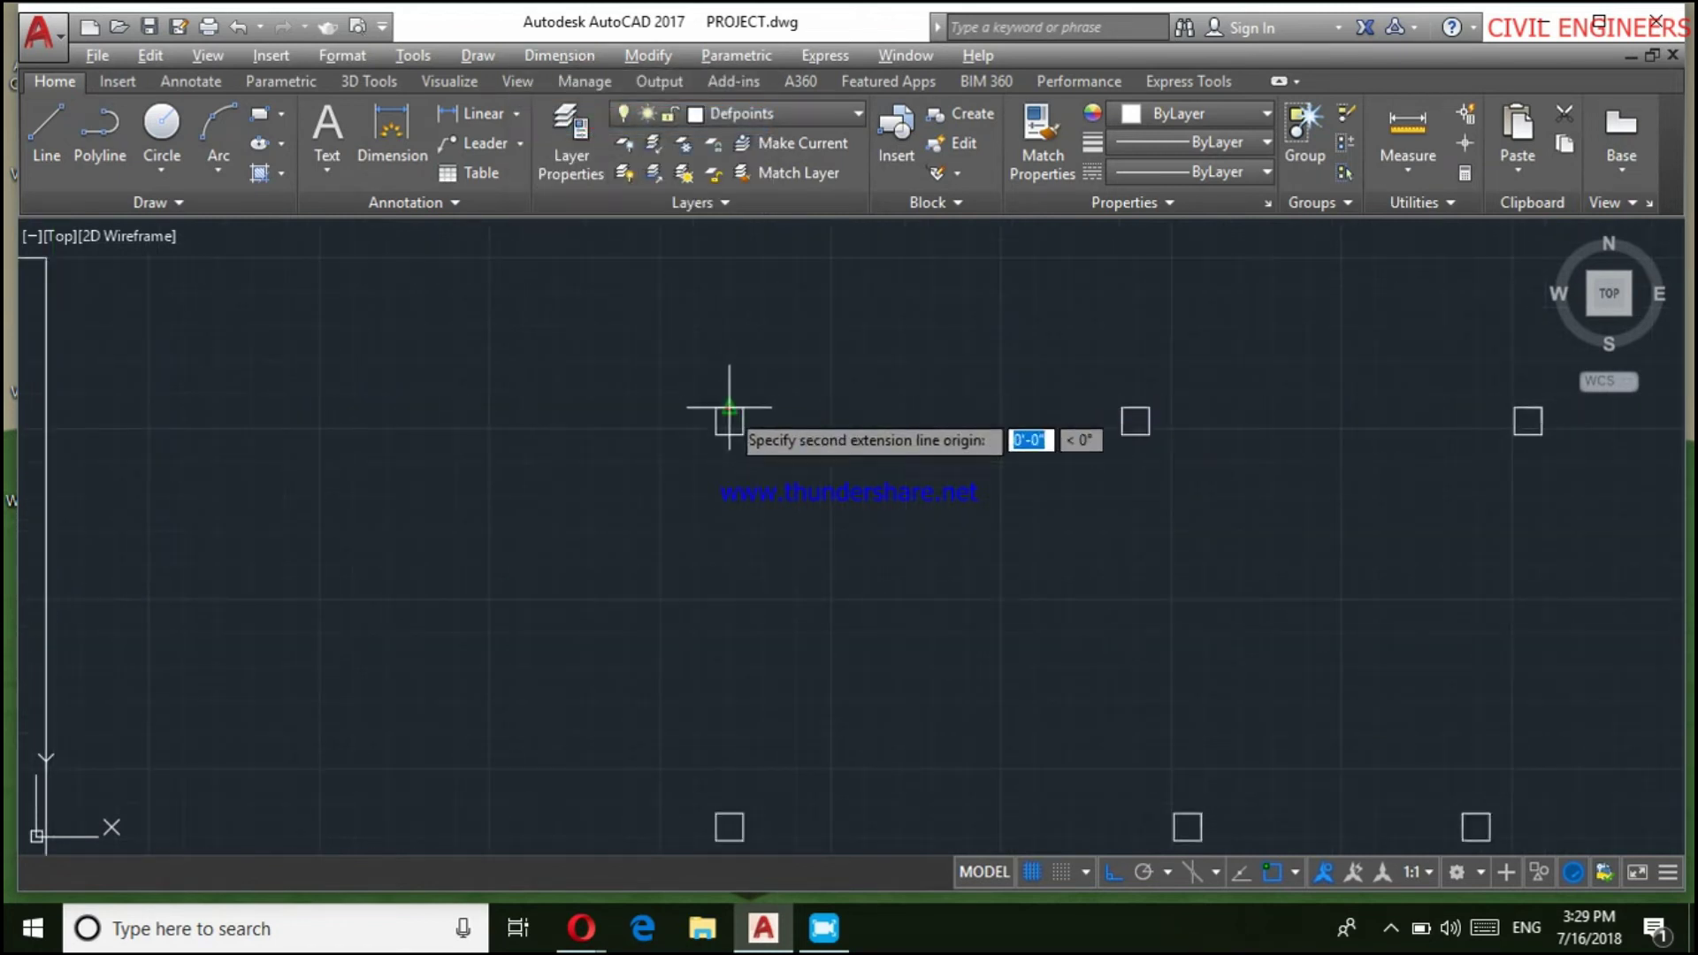
pyautogui.scroll(2, 1128, 403)
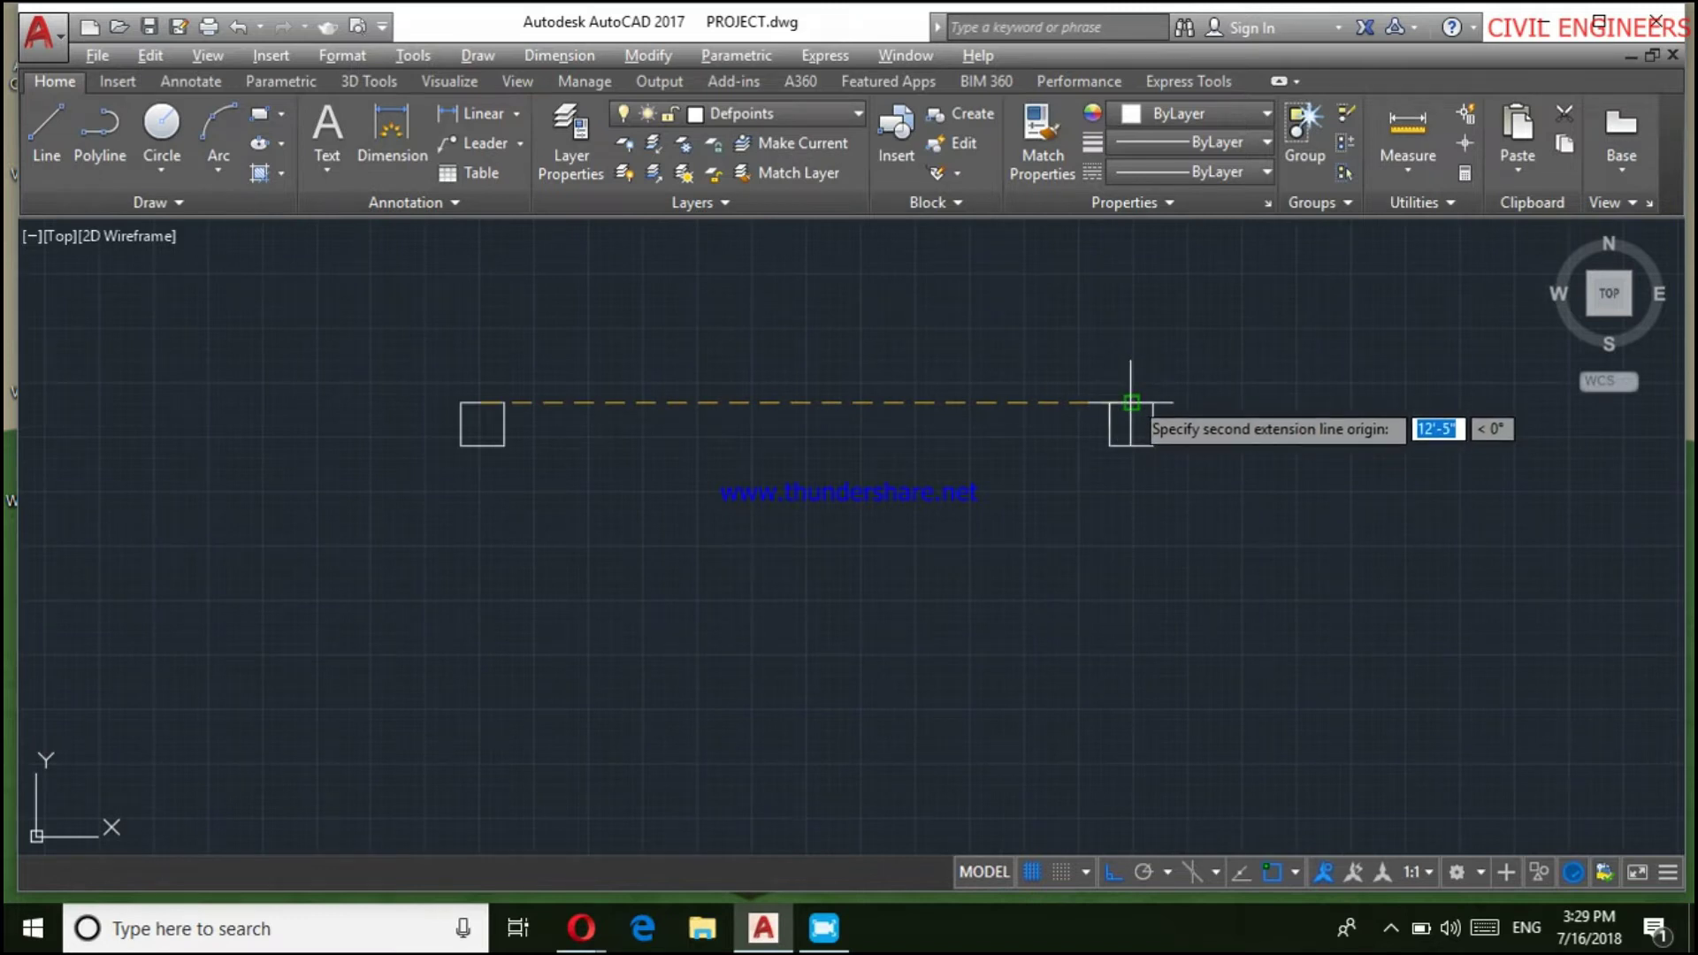
pyautogui.click(1131, 403)
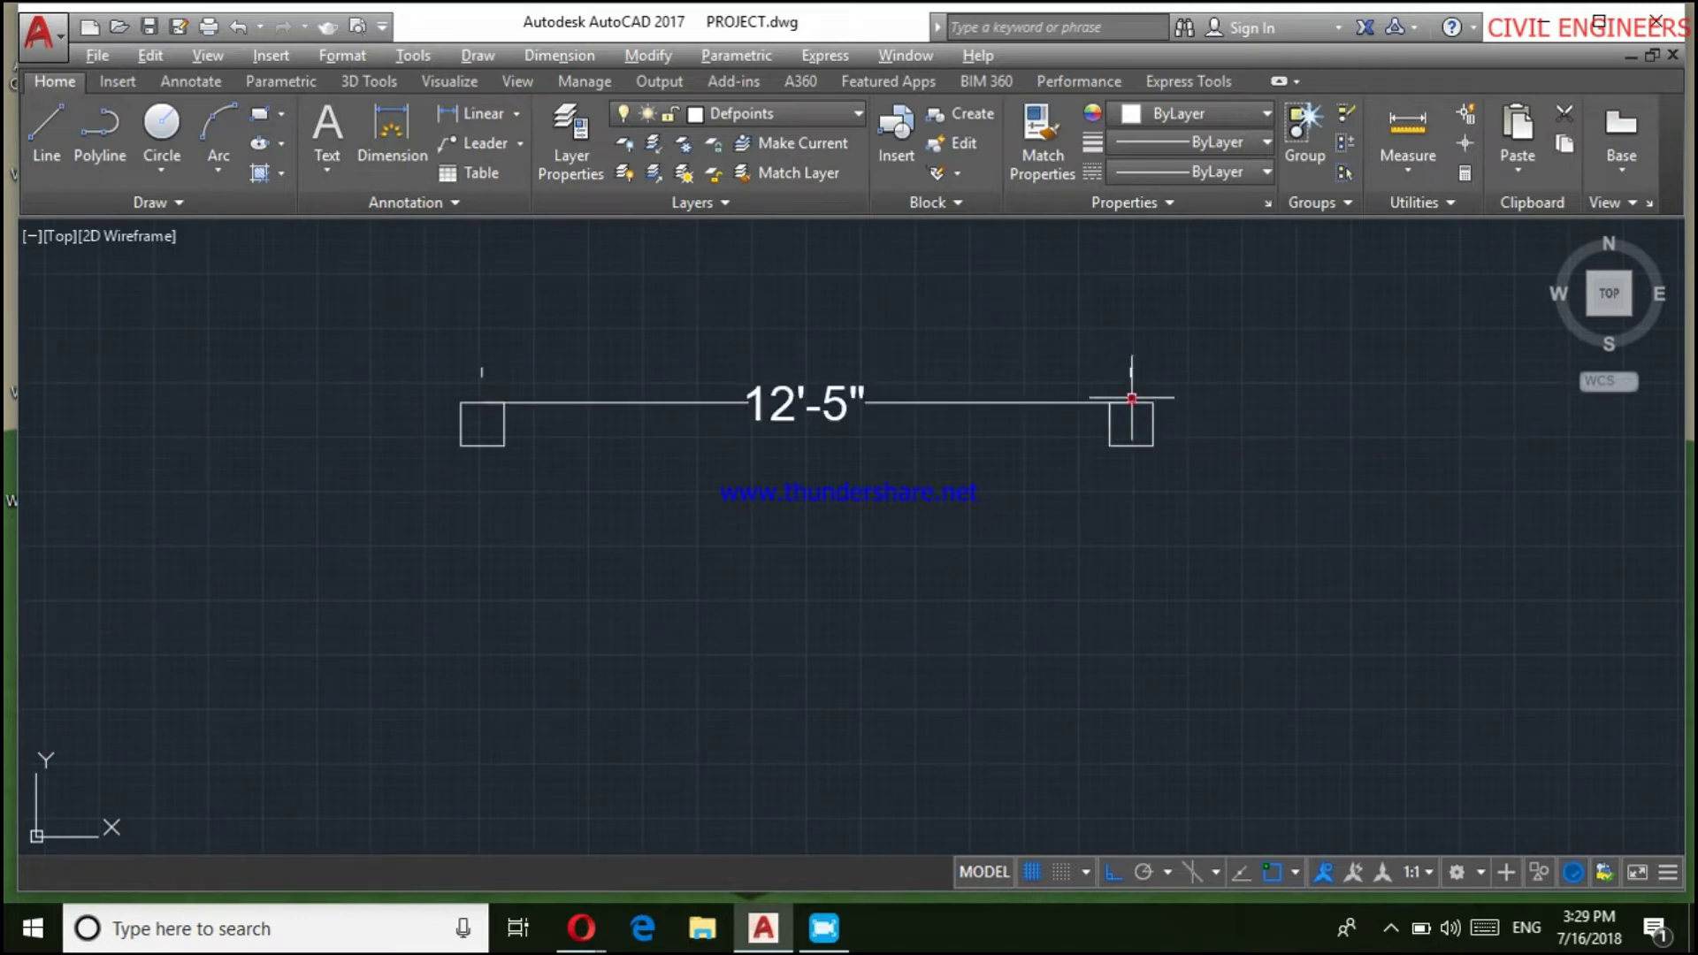
# Continue the top-row dimension chain to the next column corner and finish it (12'-5", 12')
pyautogui.click(581, 55)
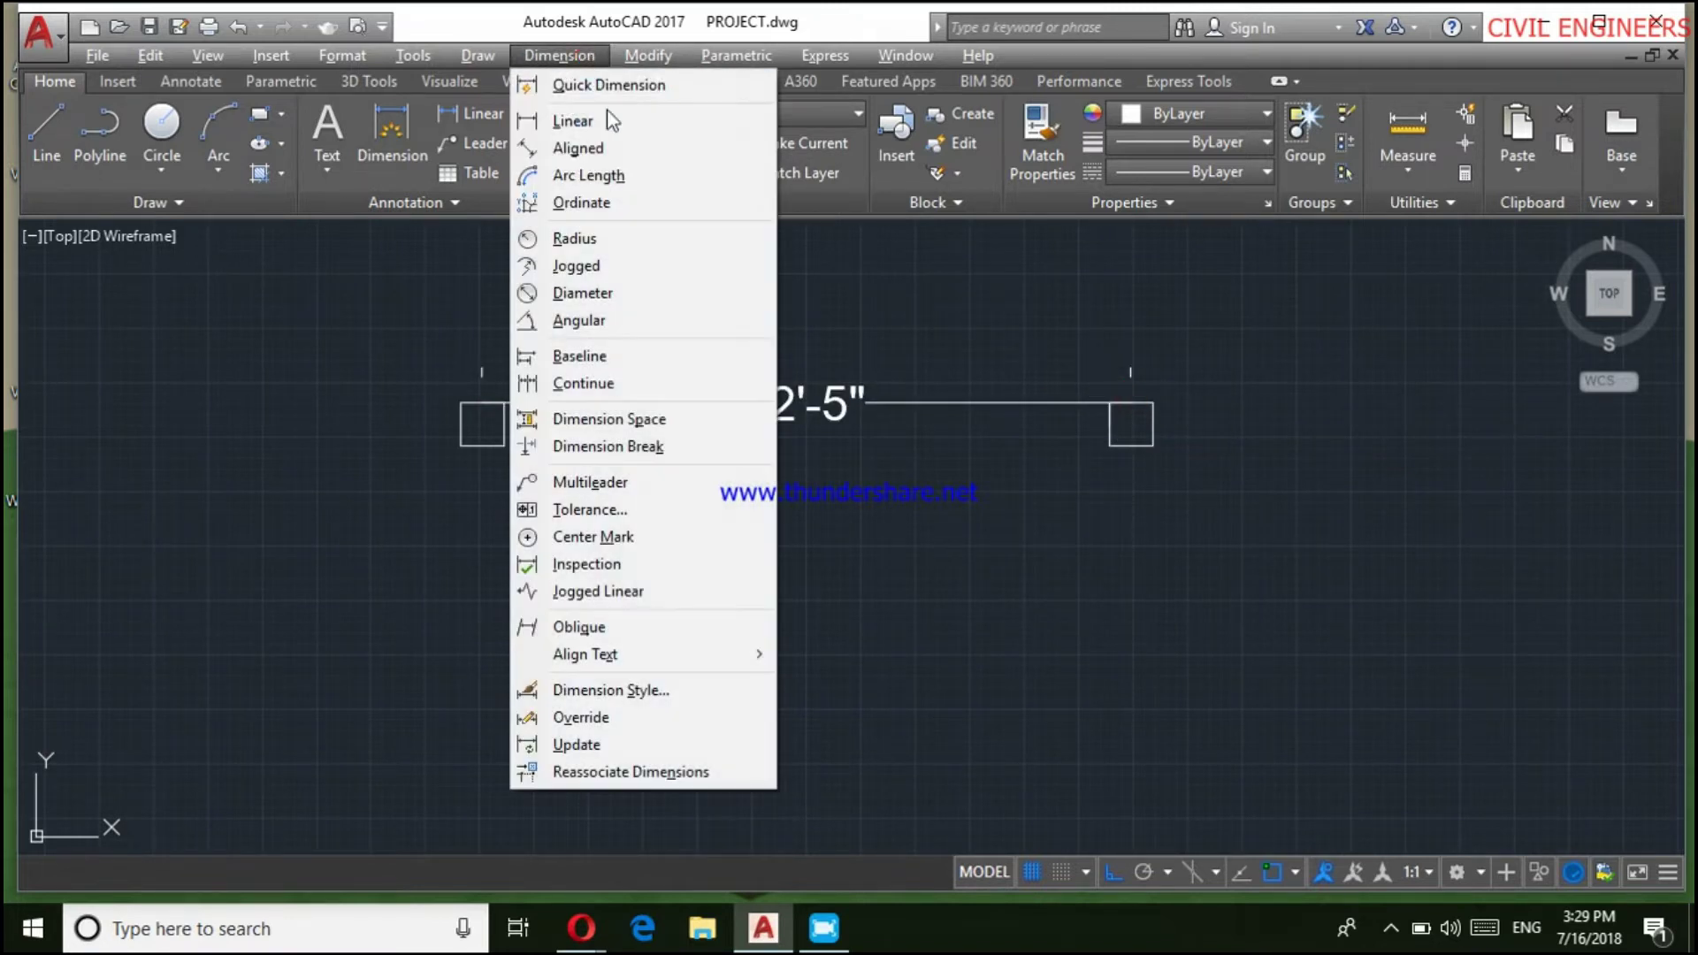
pyautogui.click(600, 383)
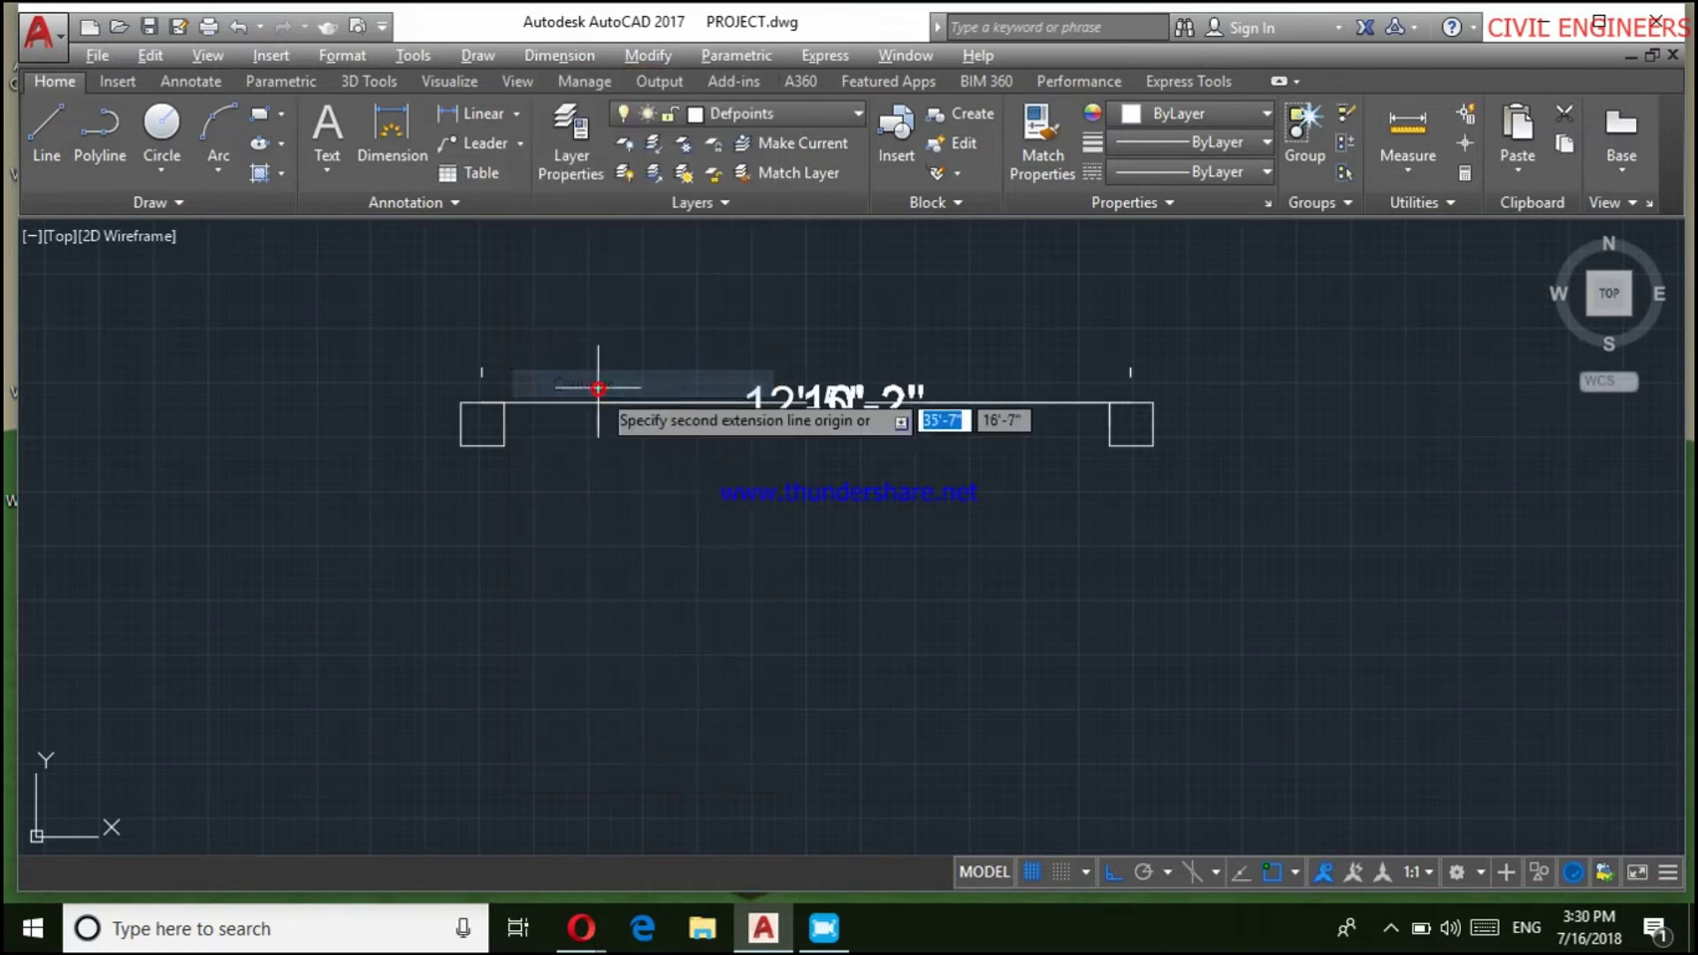
pyautogui.scroll(-2, 668, 512)
pyautogui.scroll(4, 1000, 425)
pyautogui.scroll(3, 879, 530)
pyautogui.scroll(3, 929, 548)
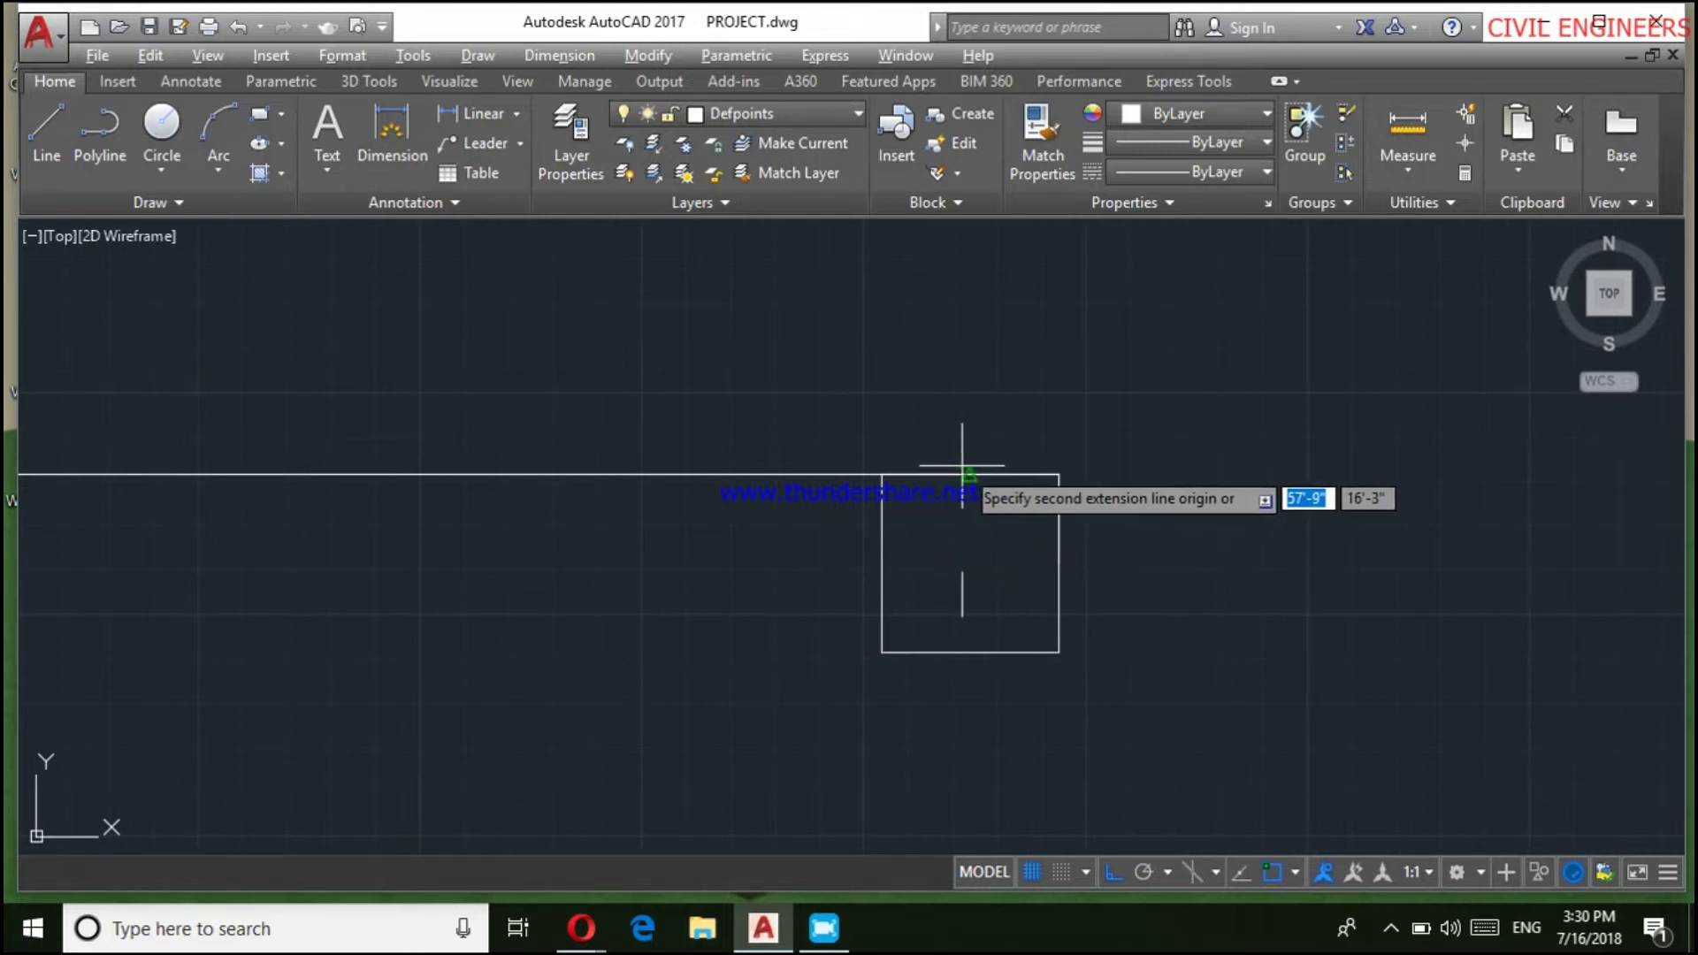
pyautogui.scroll(-8, 883, 490)
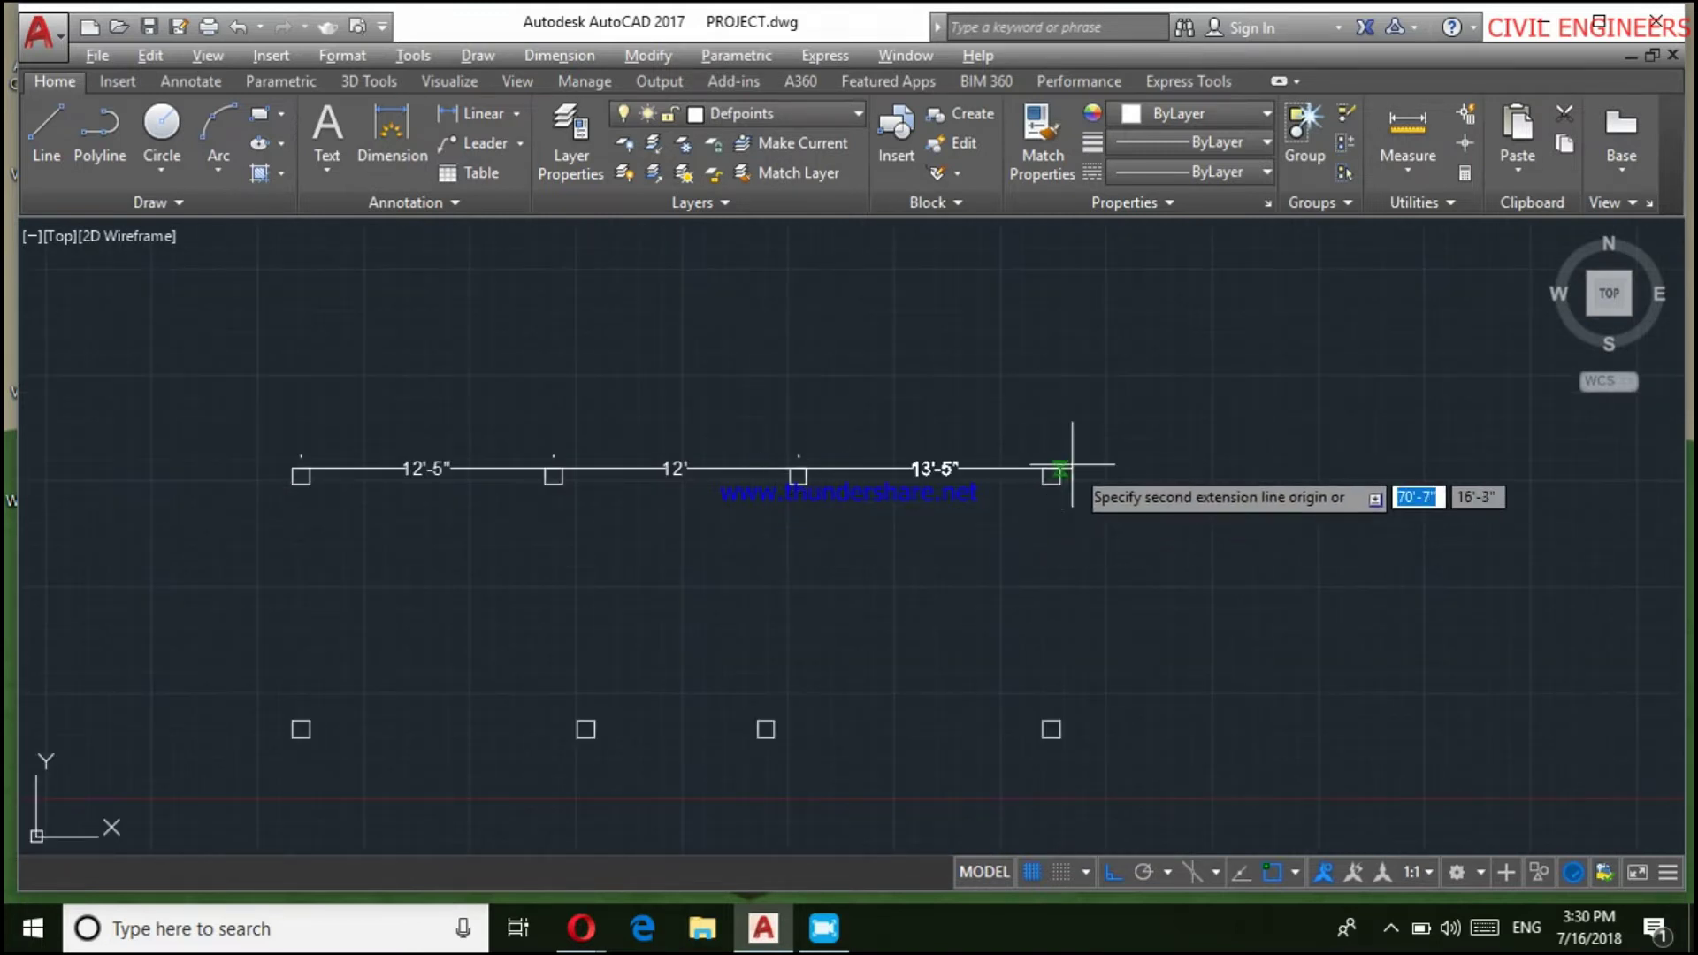
pyautogui.scroll(8, 1077, 464)
pyautogui.click(925, 485)
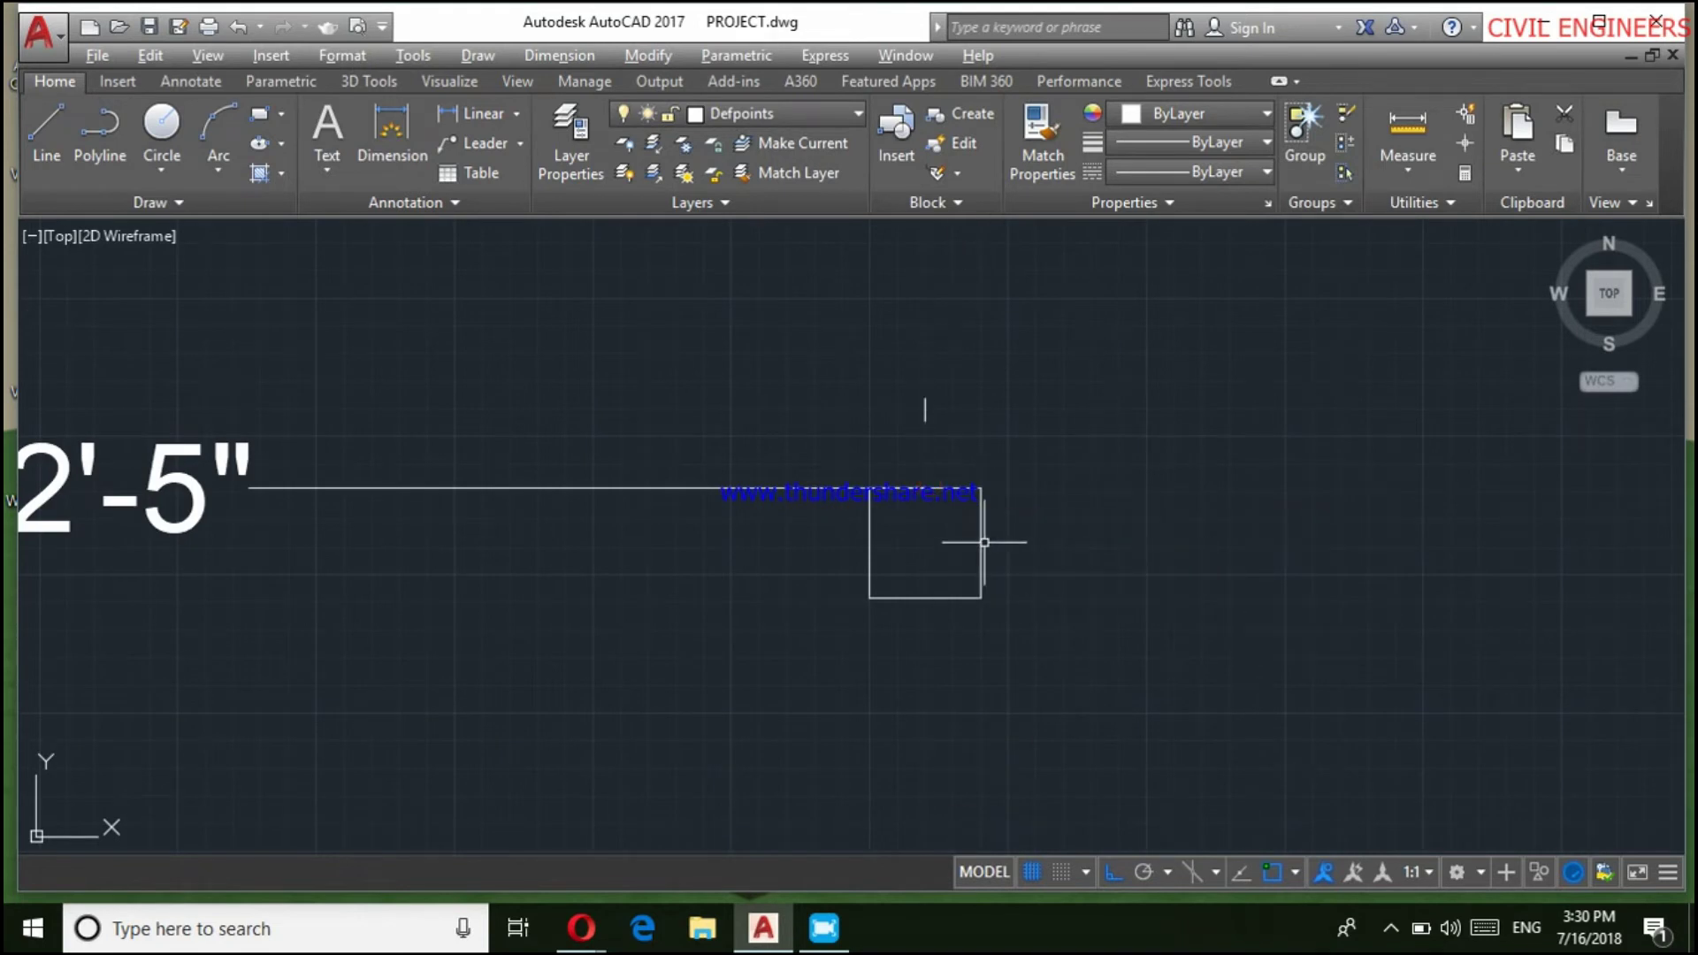
pyautogui.press('Return')
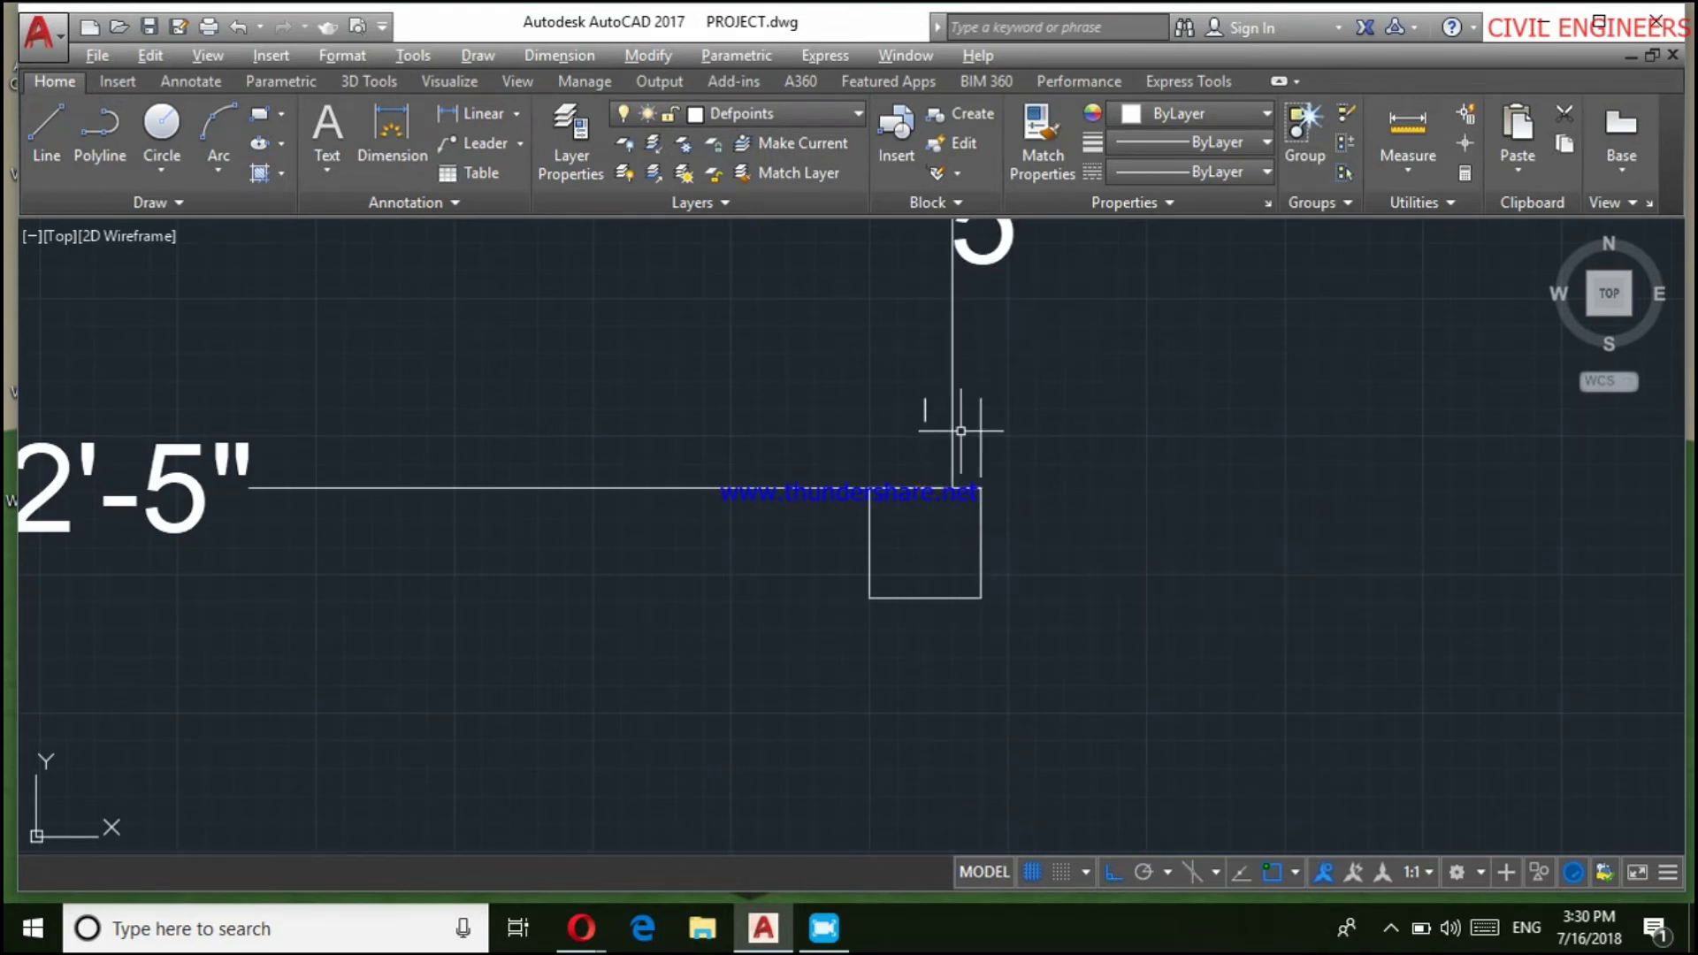
pyautogui.scroll(-2, 960, 431)
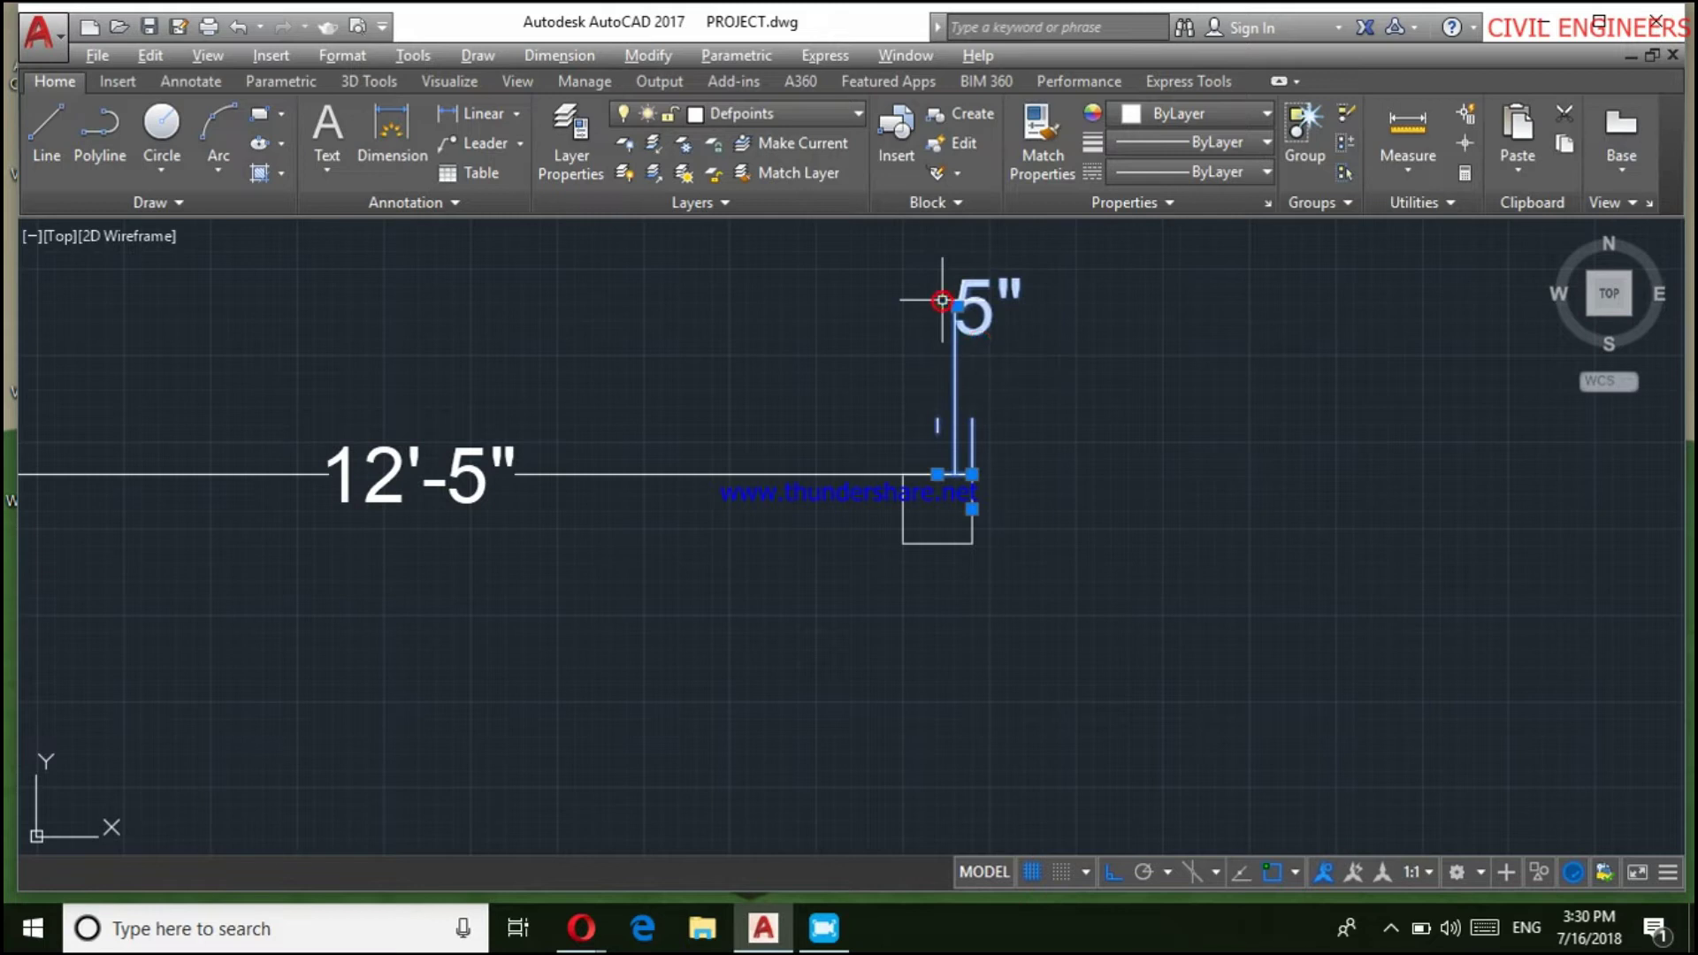
pyautogui.click(566, 55)
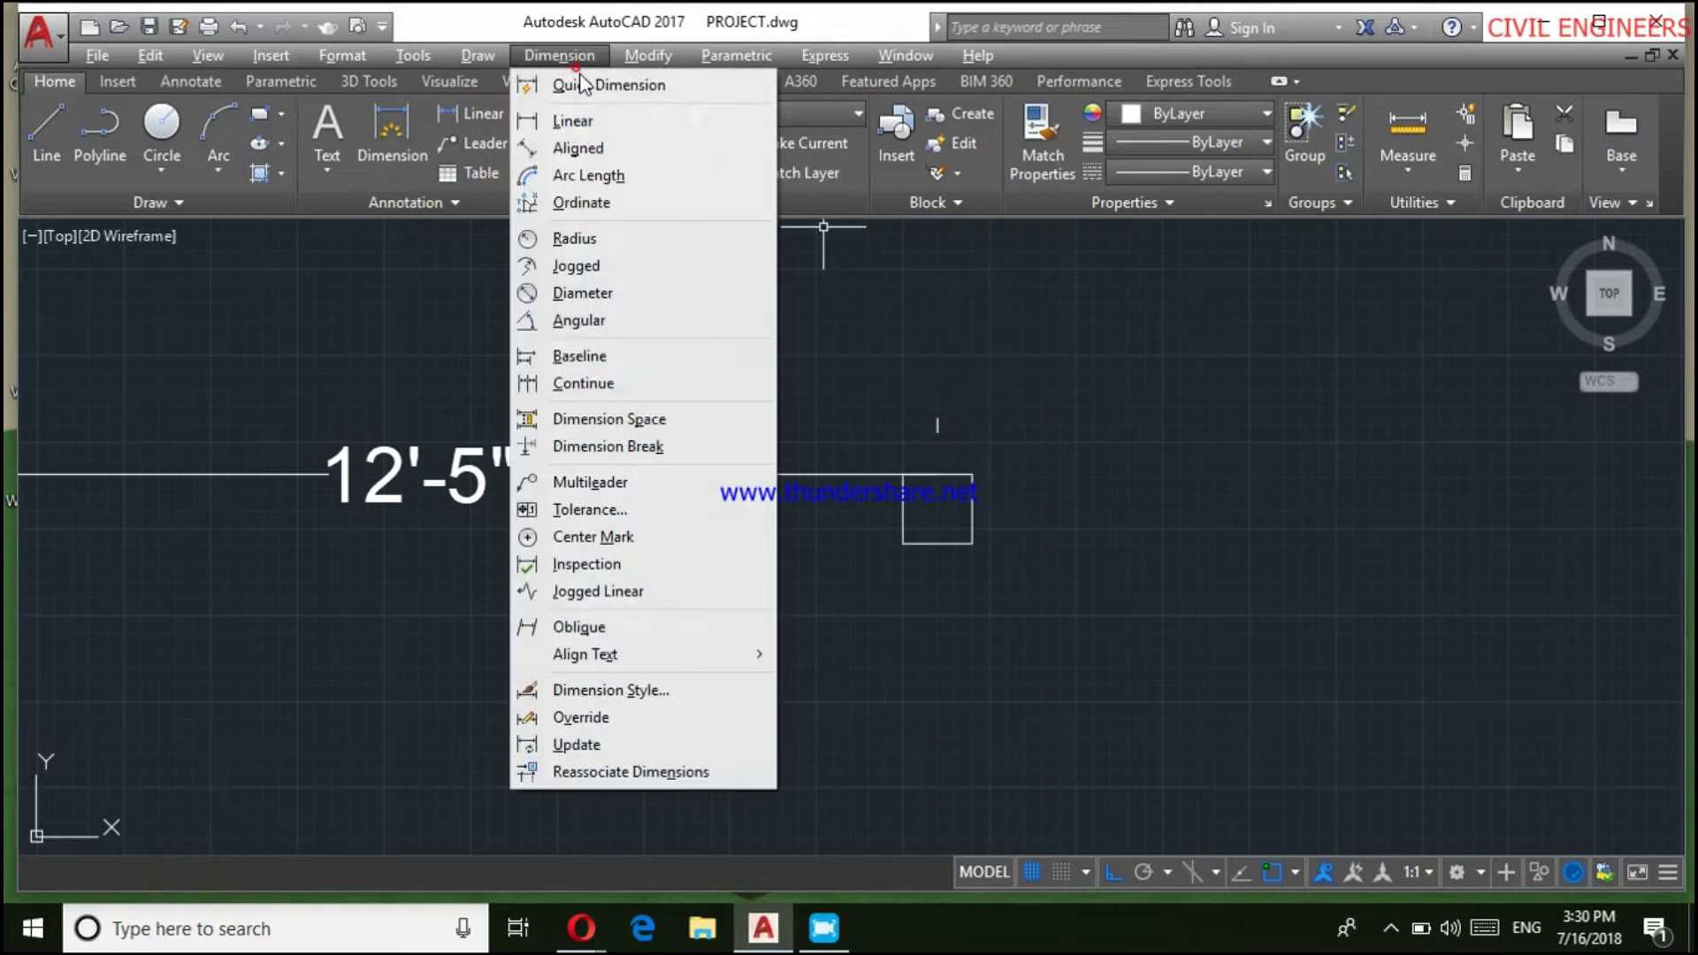
# Add a vertical 12'-5" linear dimension from the top-right column to the column below
pyautogui.click(588, 120)
pyautogui.scroll(4, 970, 495)
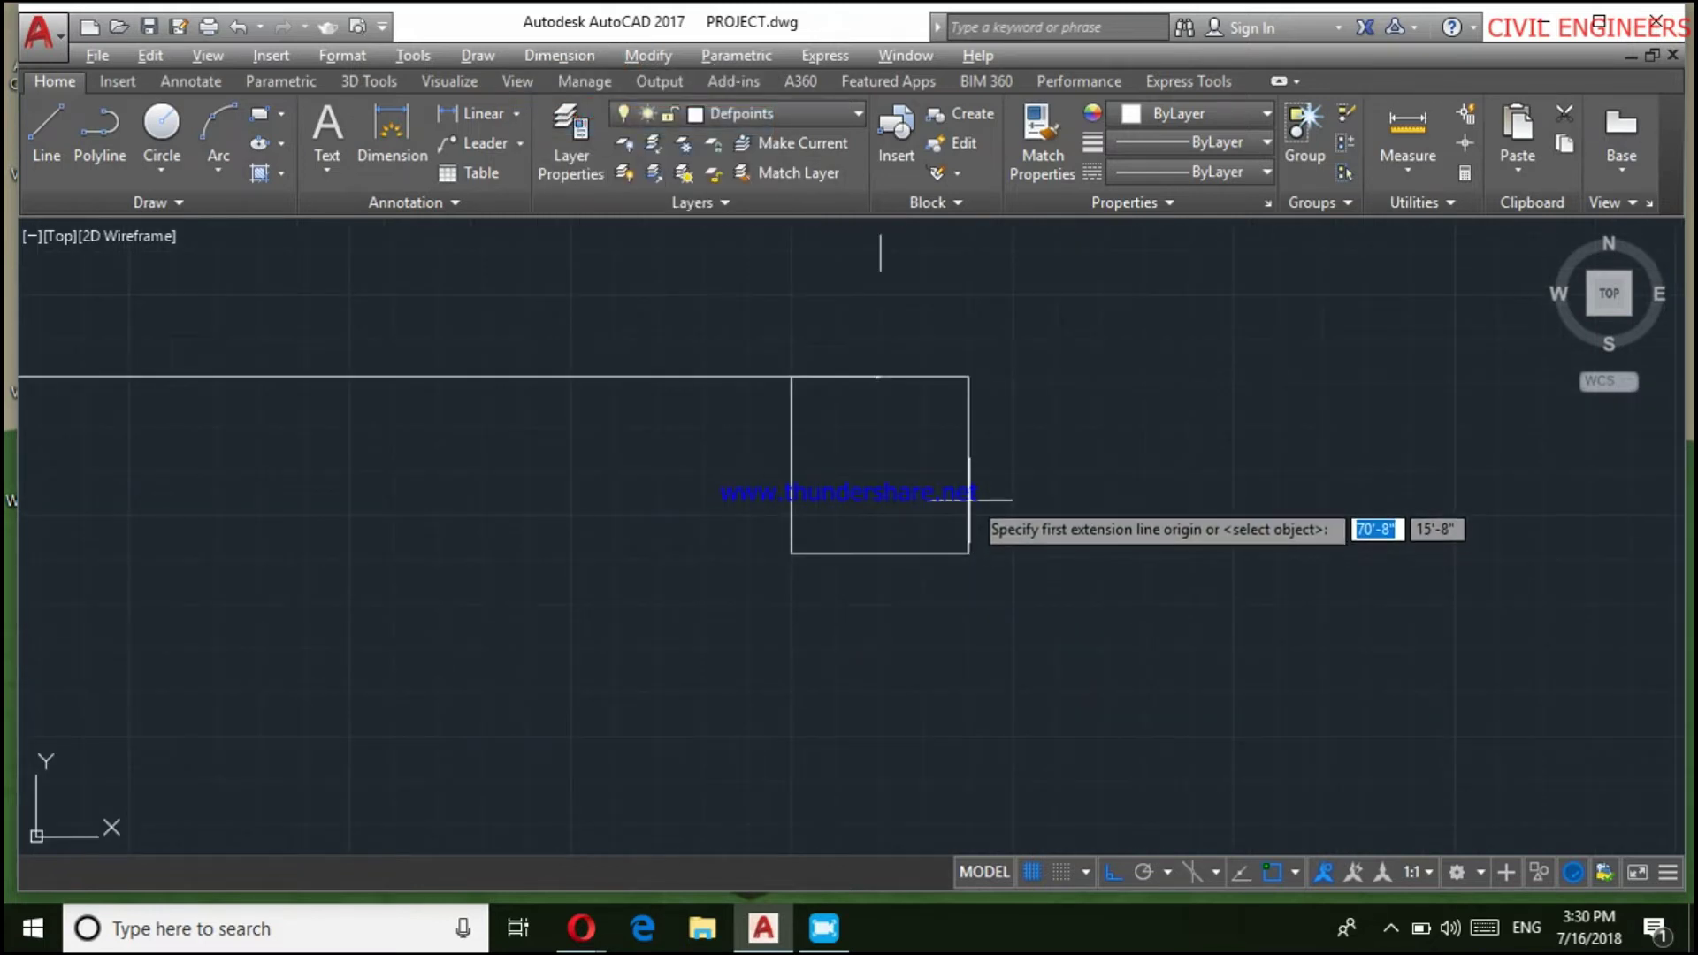
pyautogui.click(968, 465)
pyautogui.scroll(-5, 964, 451)
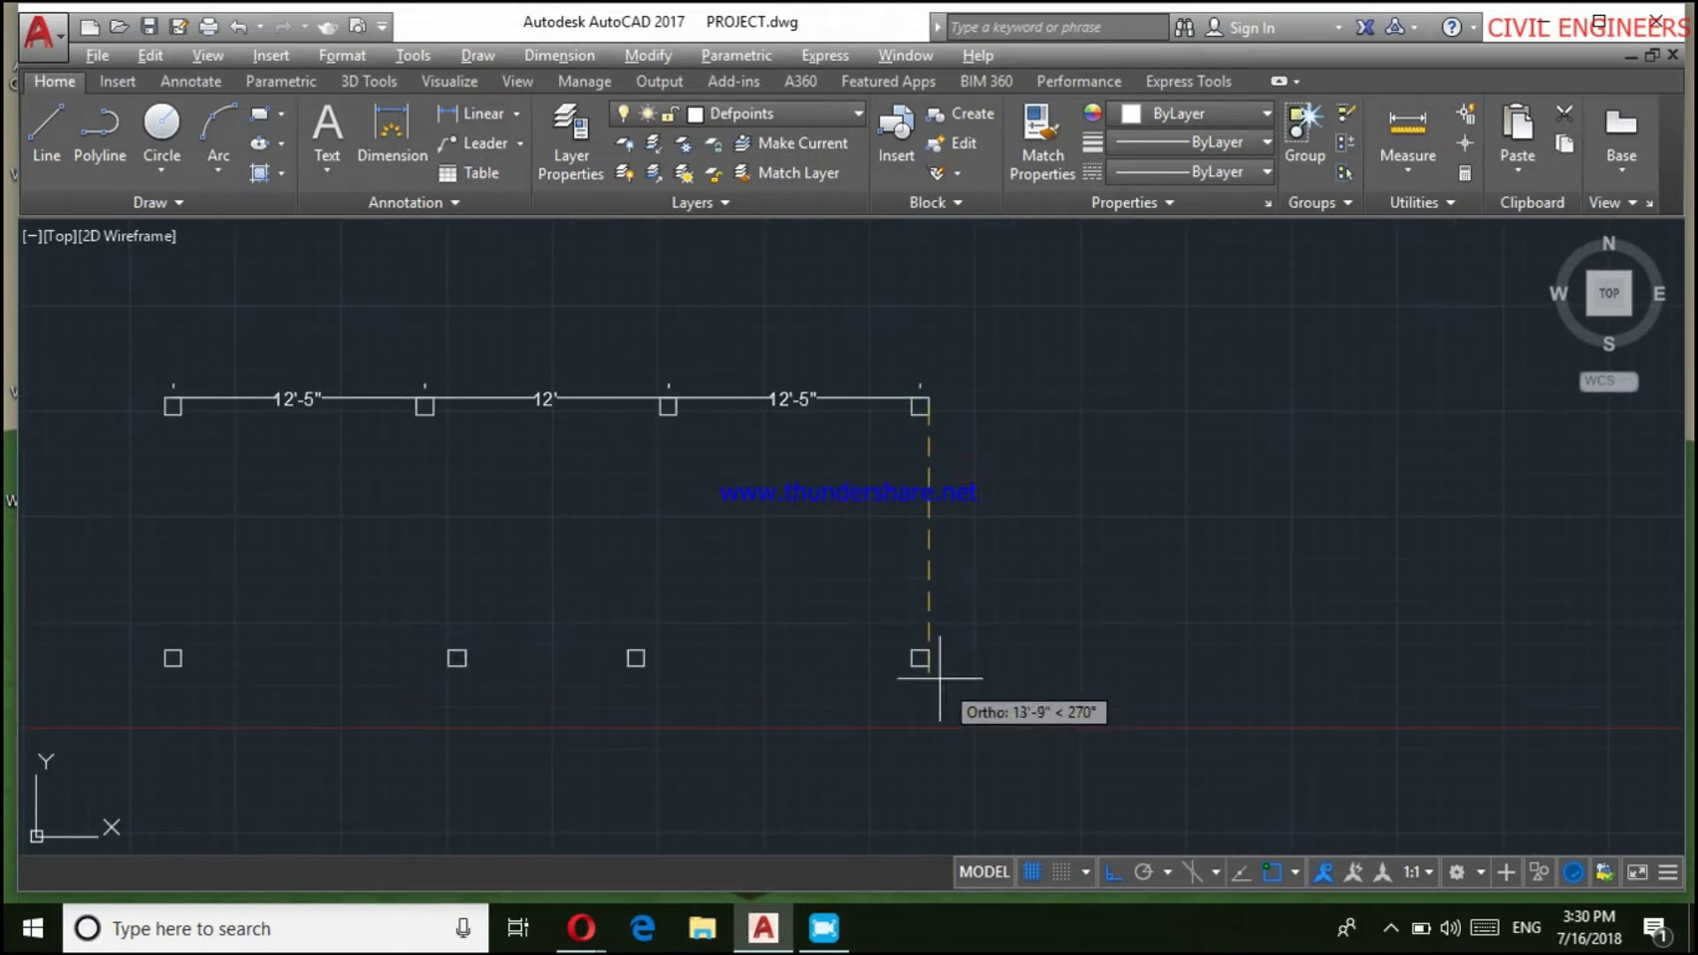
pyautogui.scroll(4, 923, 628)
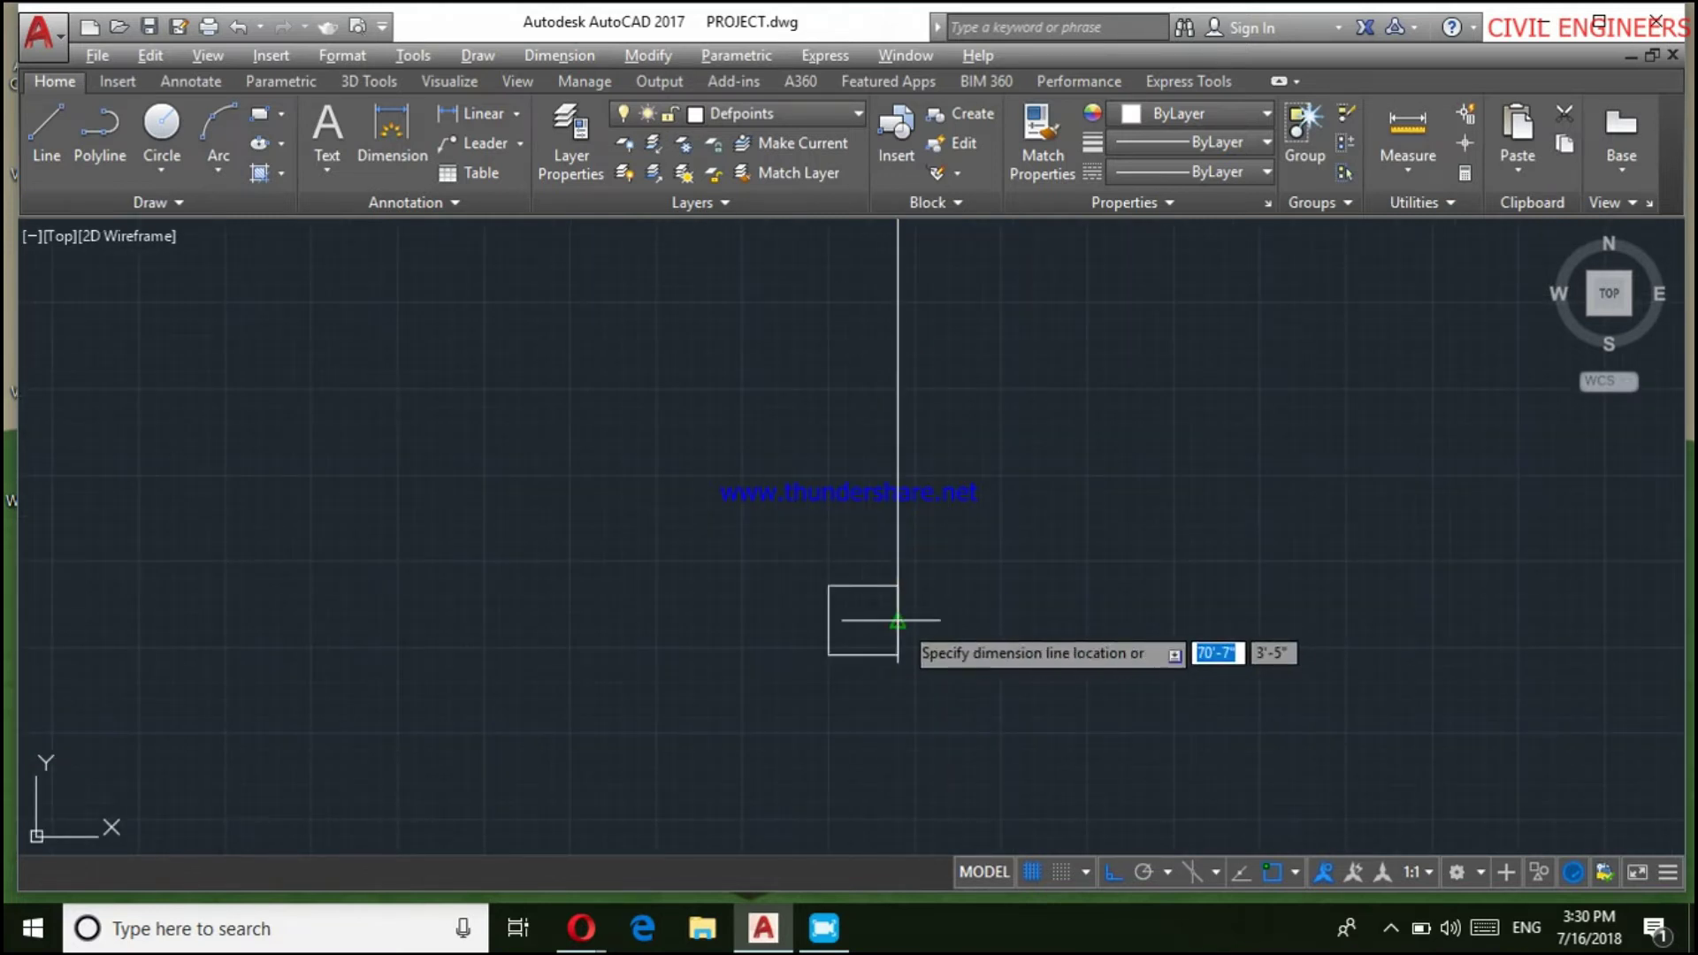
pyautogui.click(900, 621)
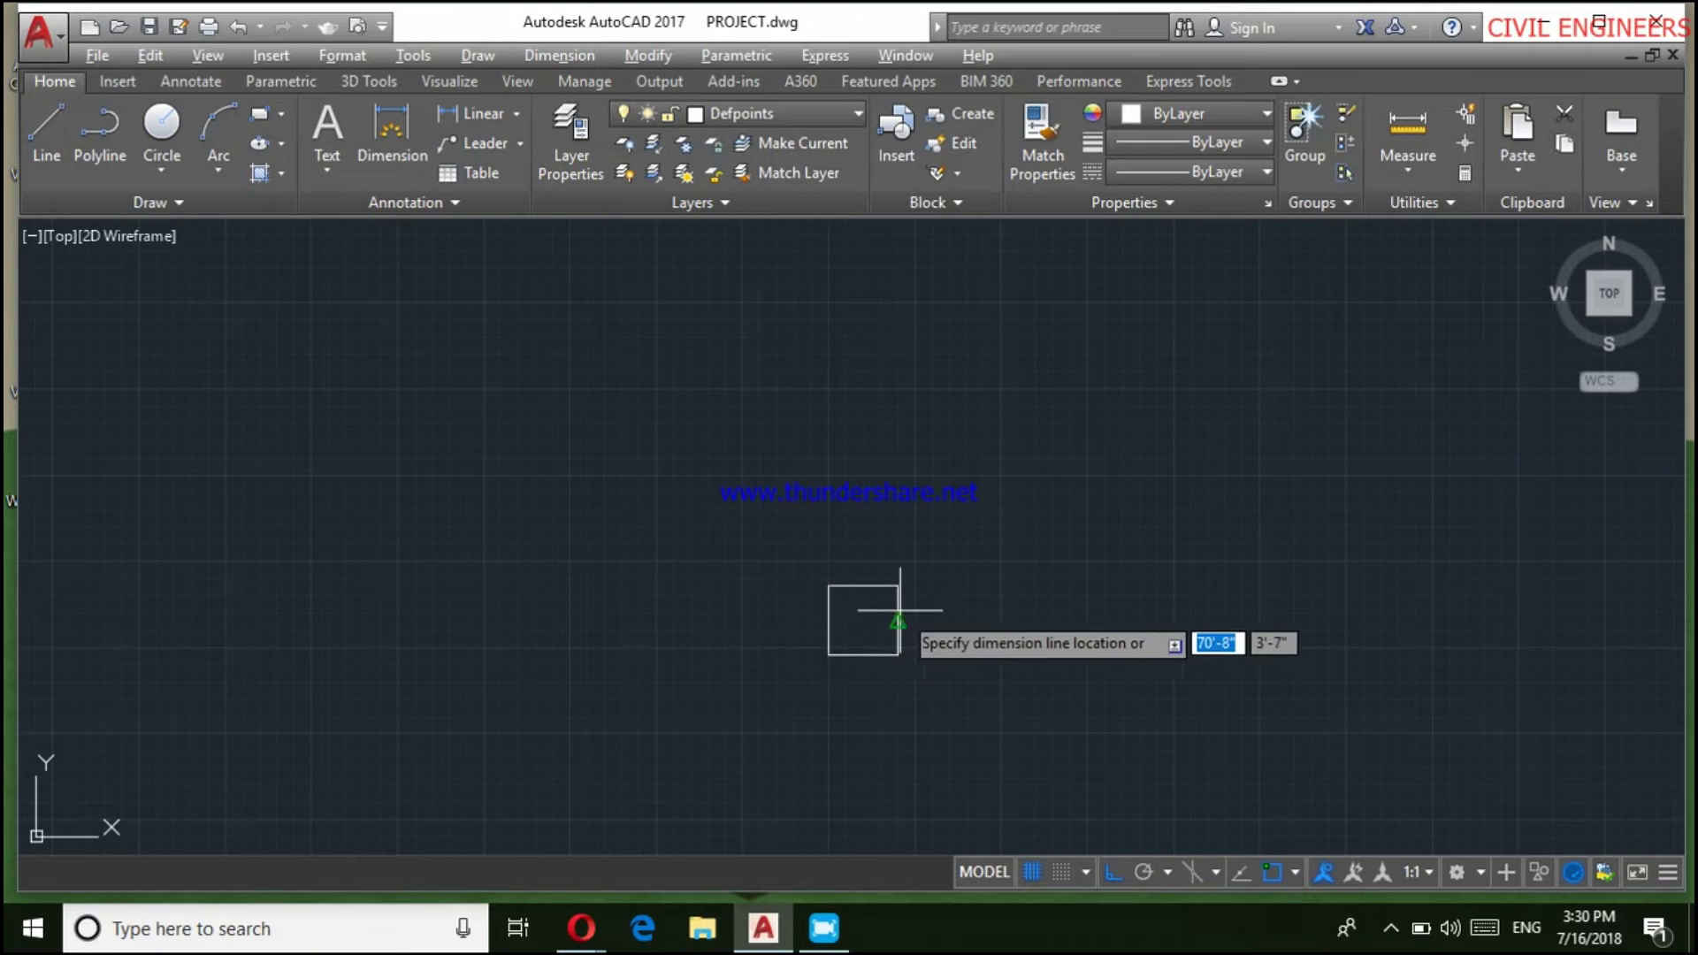
pyautogui.click(896, 623)
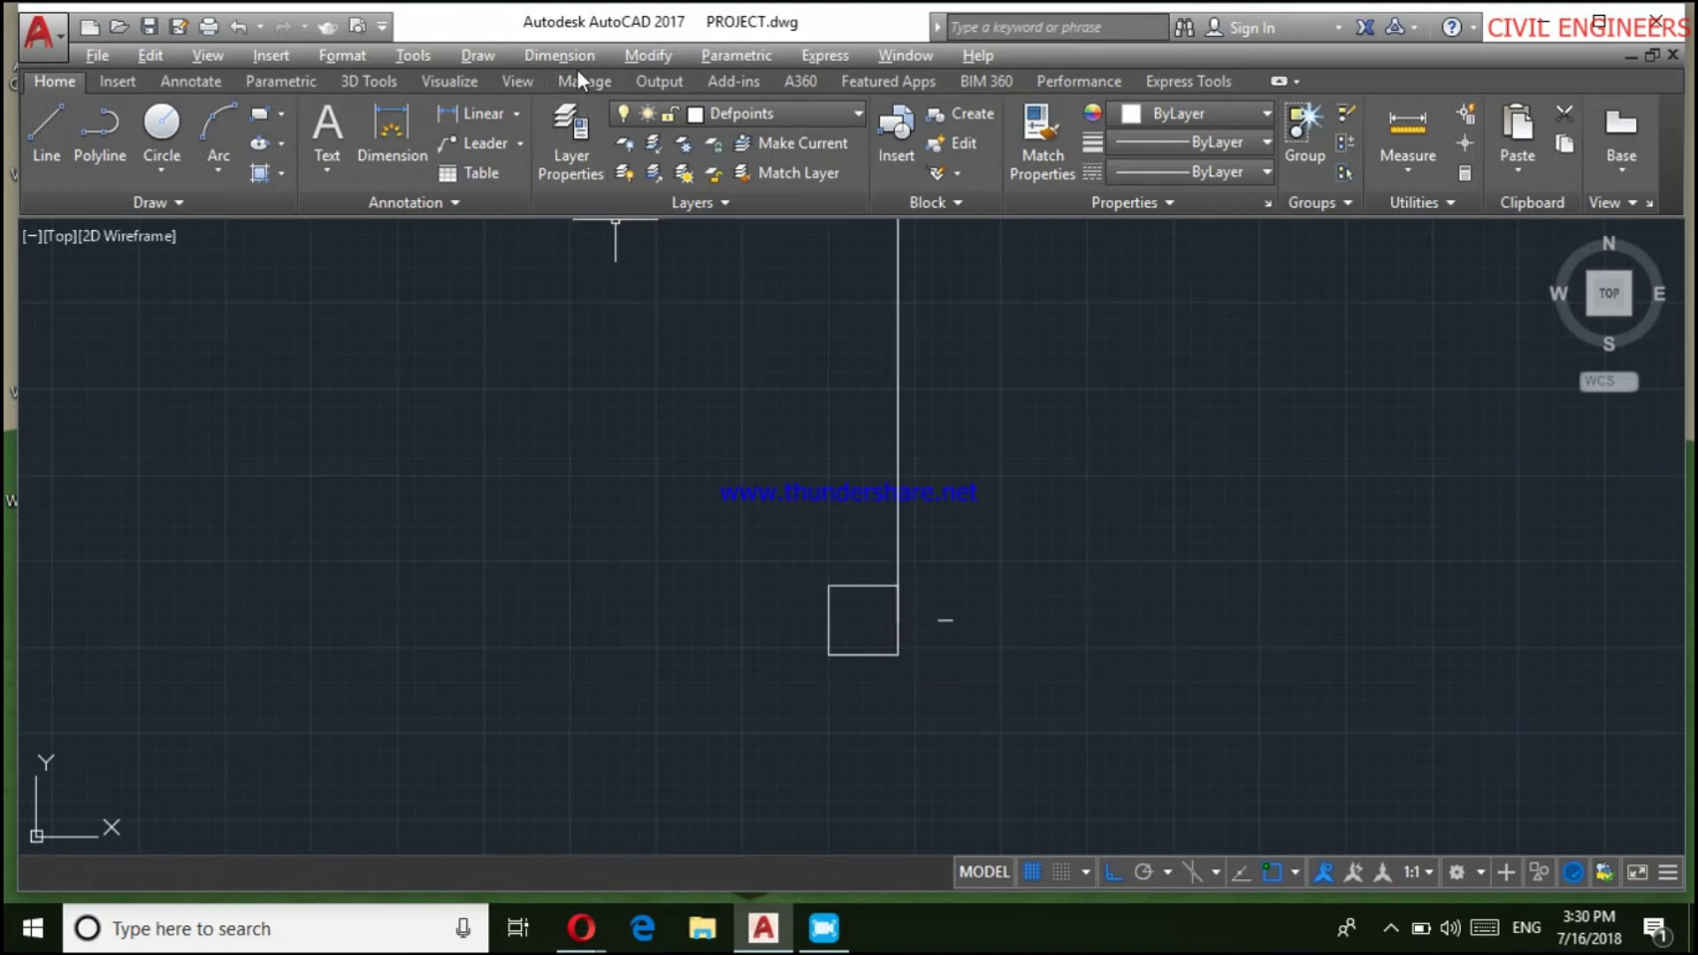
# Continue the right column line's dimensions down with 14', then end and reframe the grid
pyautogui.click(577, 58)
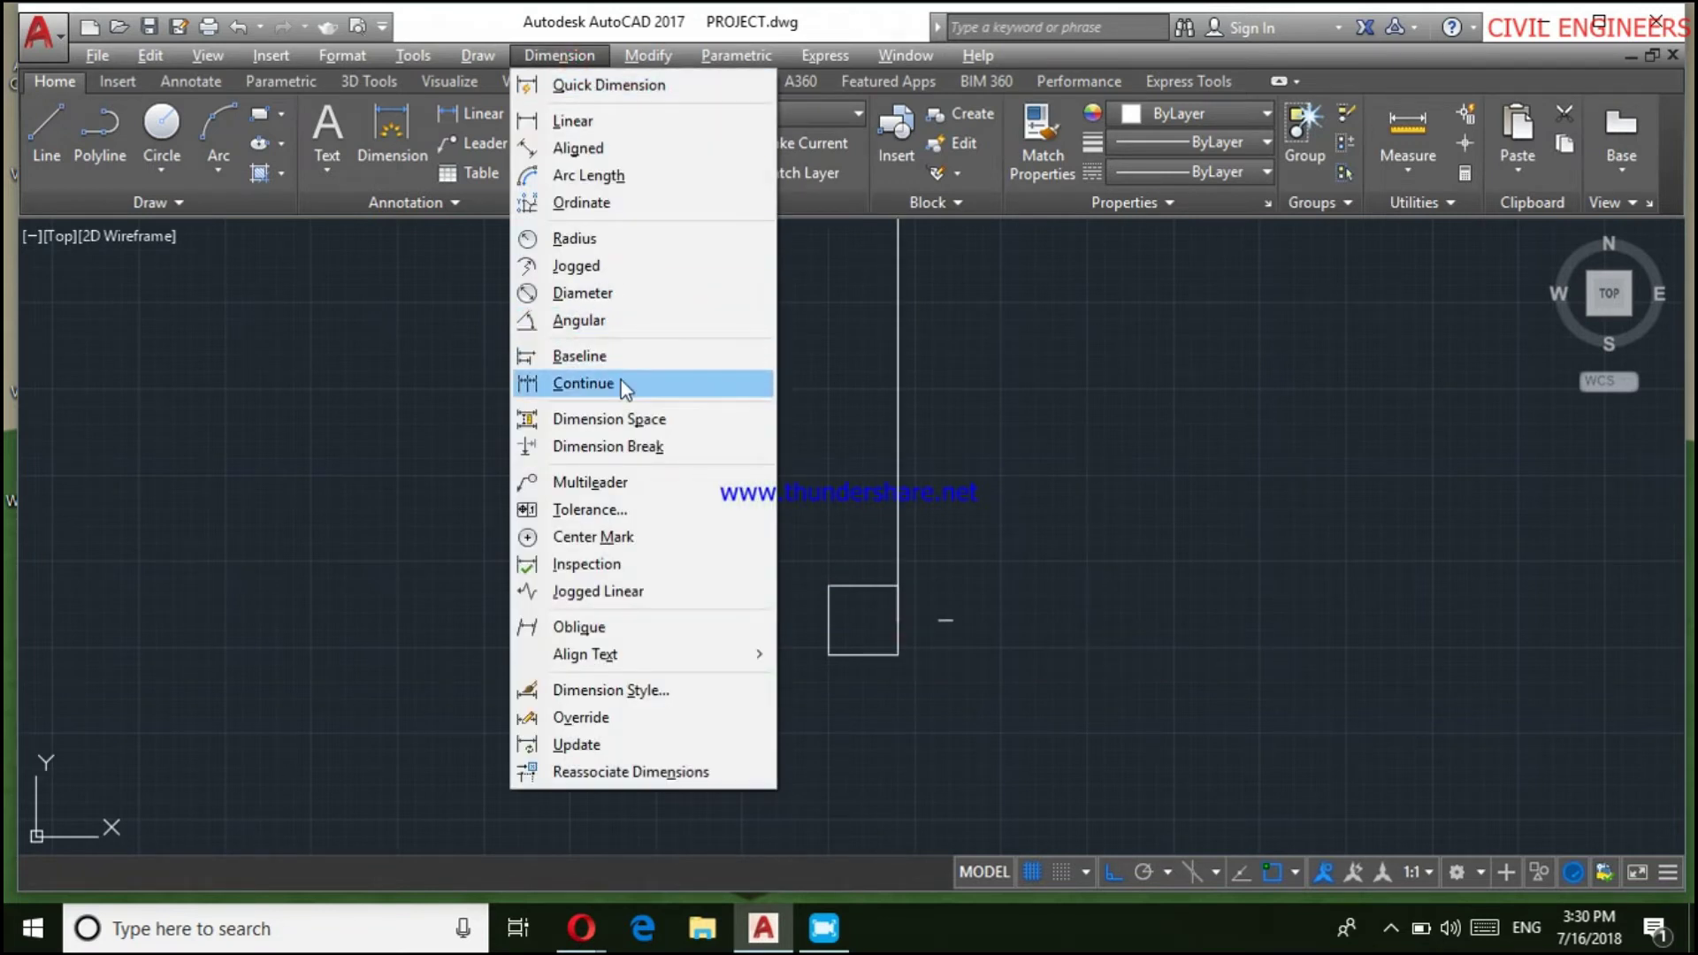
pyautogui.click(620, 380)
pyautogui.scroll(5, 741, 552)
pyautogui.moveTo(561, 493); pyautogui.dragTo(888, 564, button='middle')
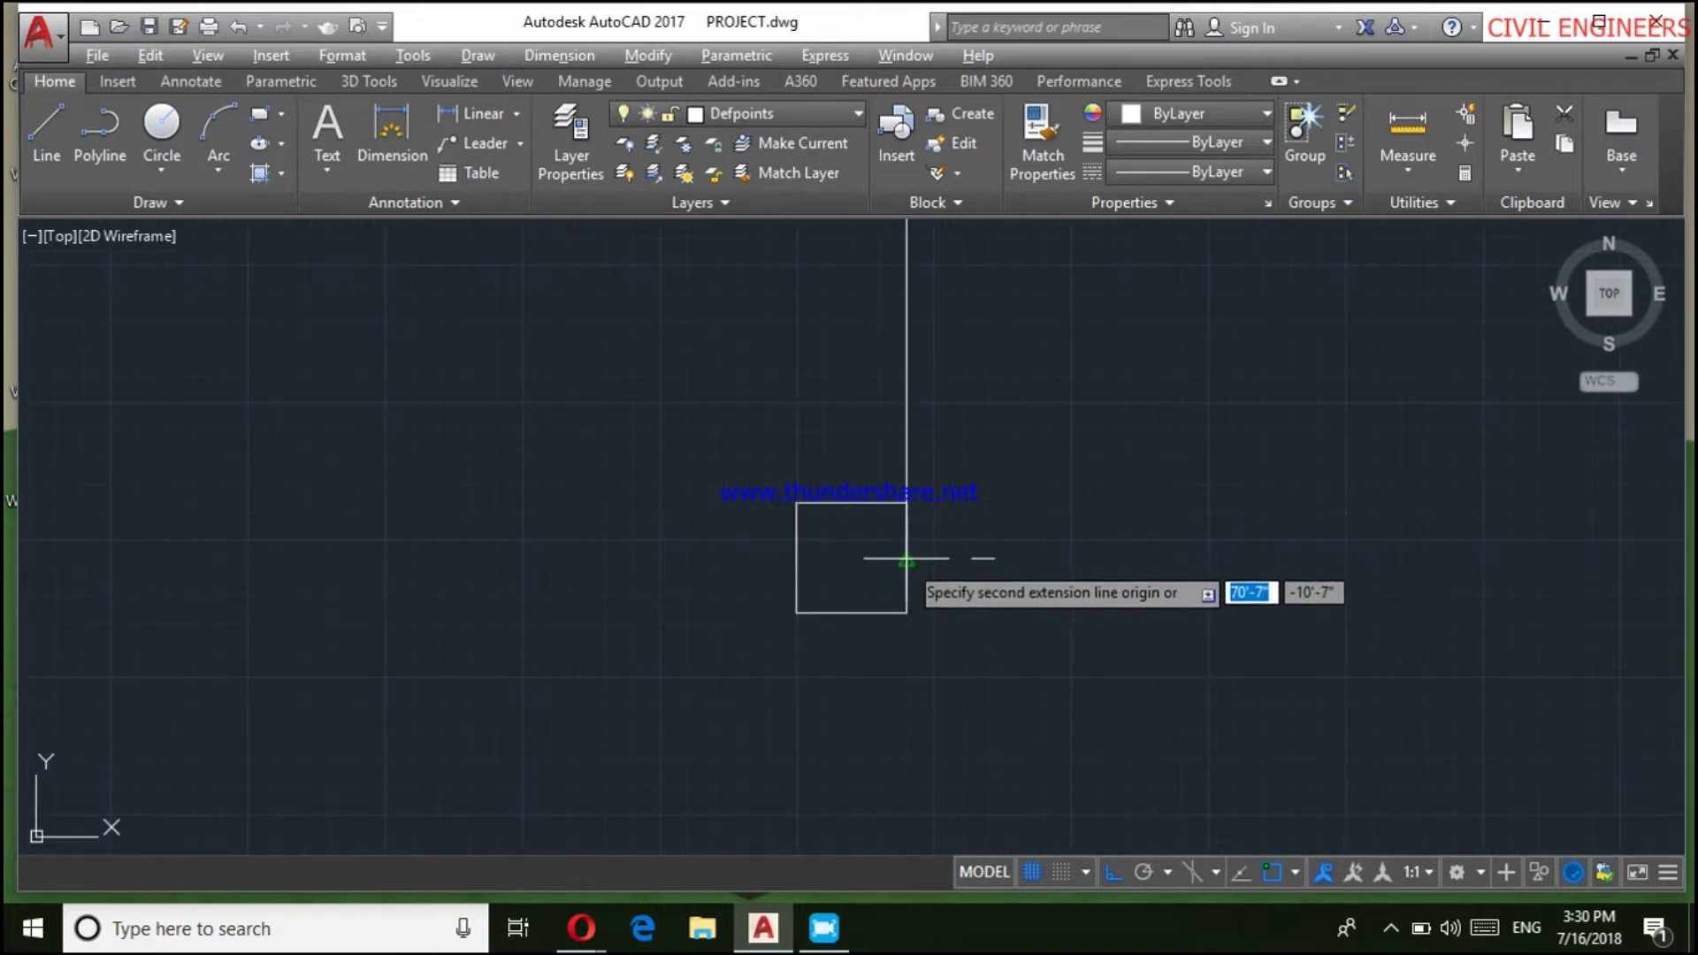
pyautogui.press('Escape')
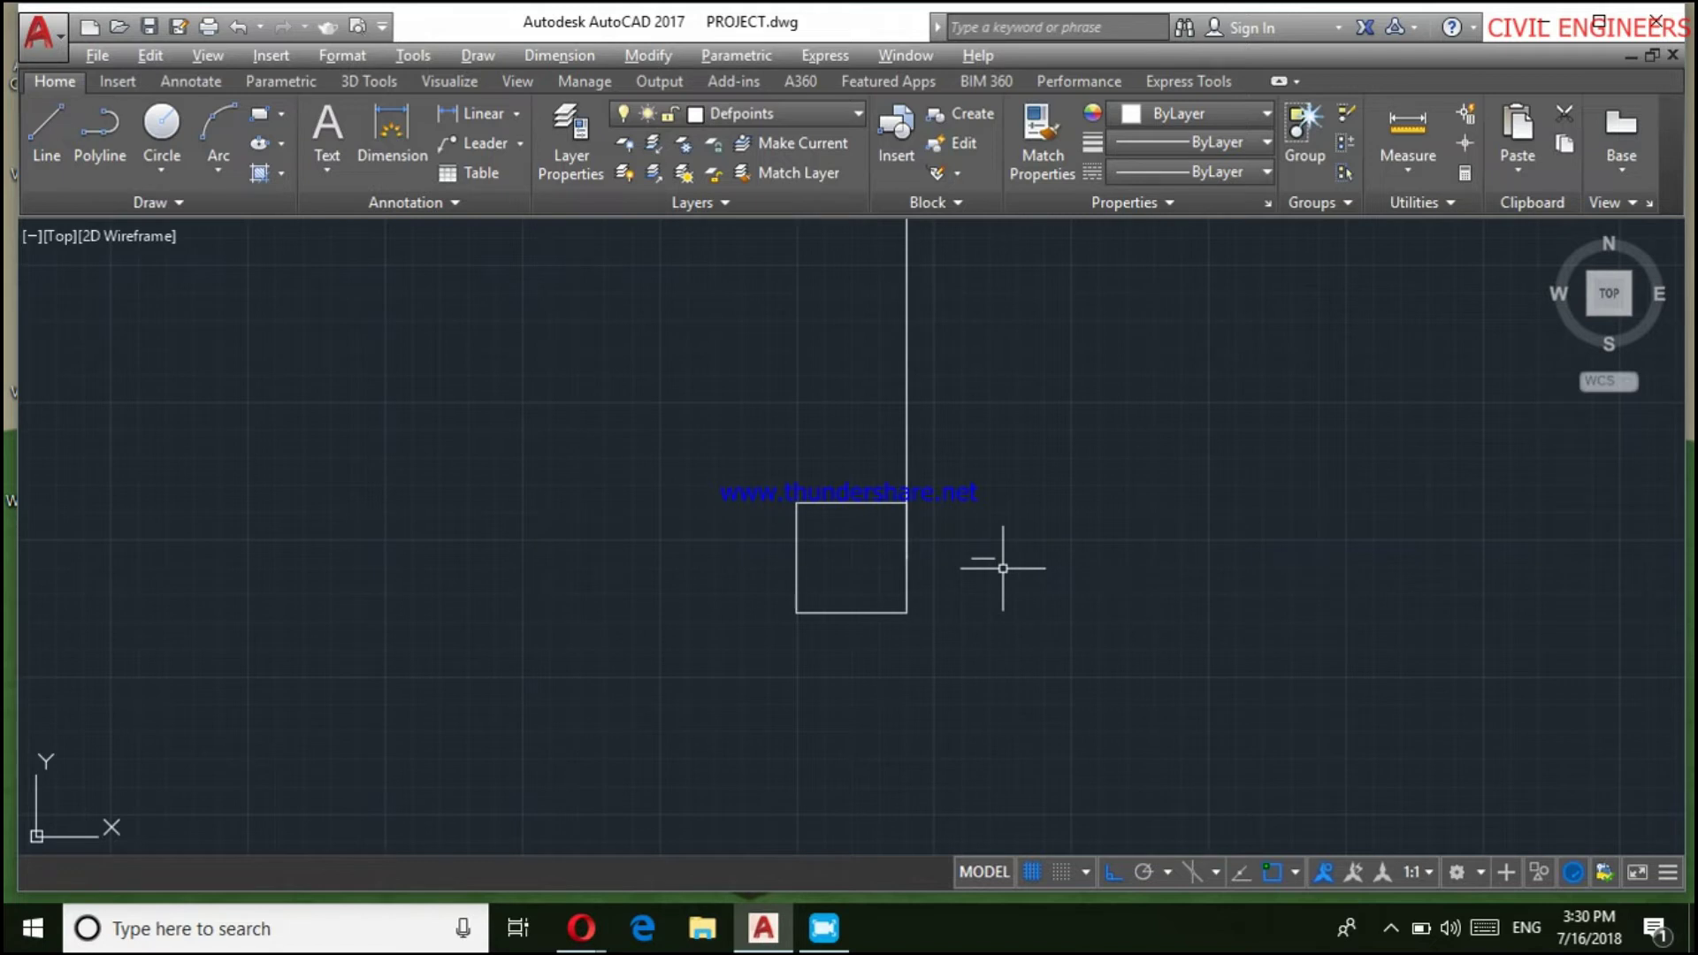
pyautogui.scroll(-2, 983, 598)
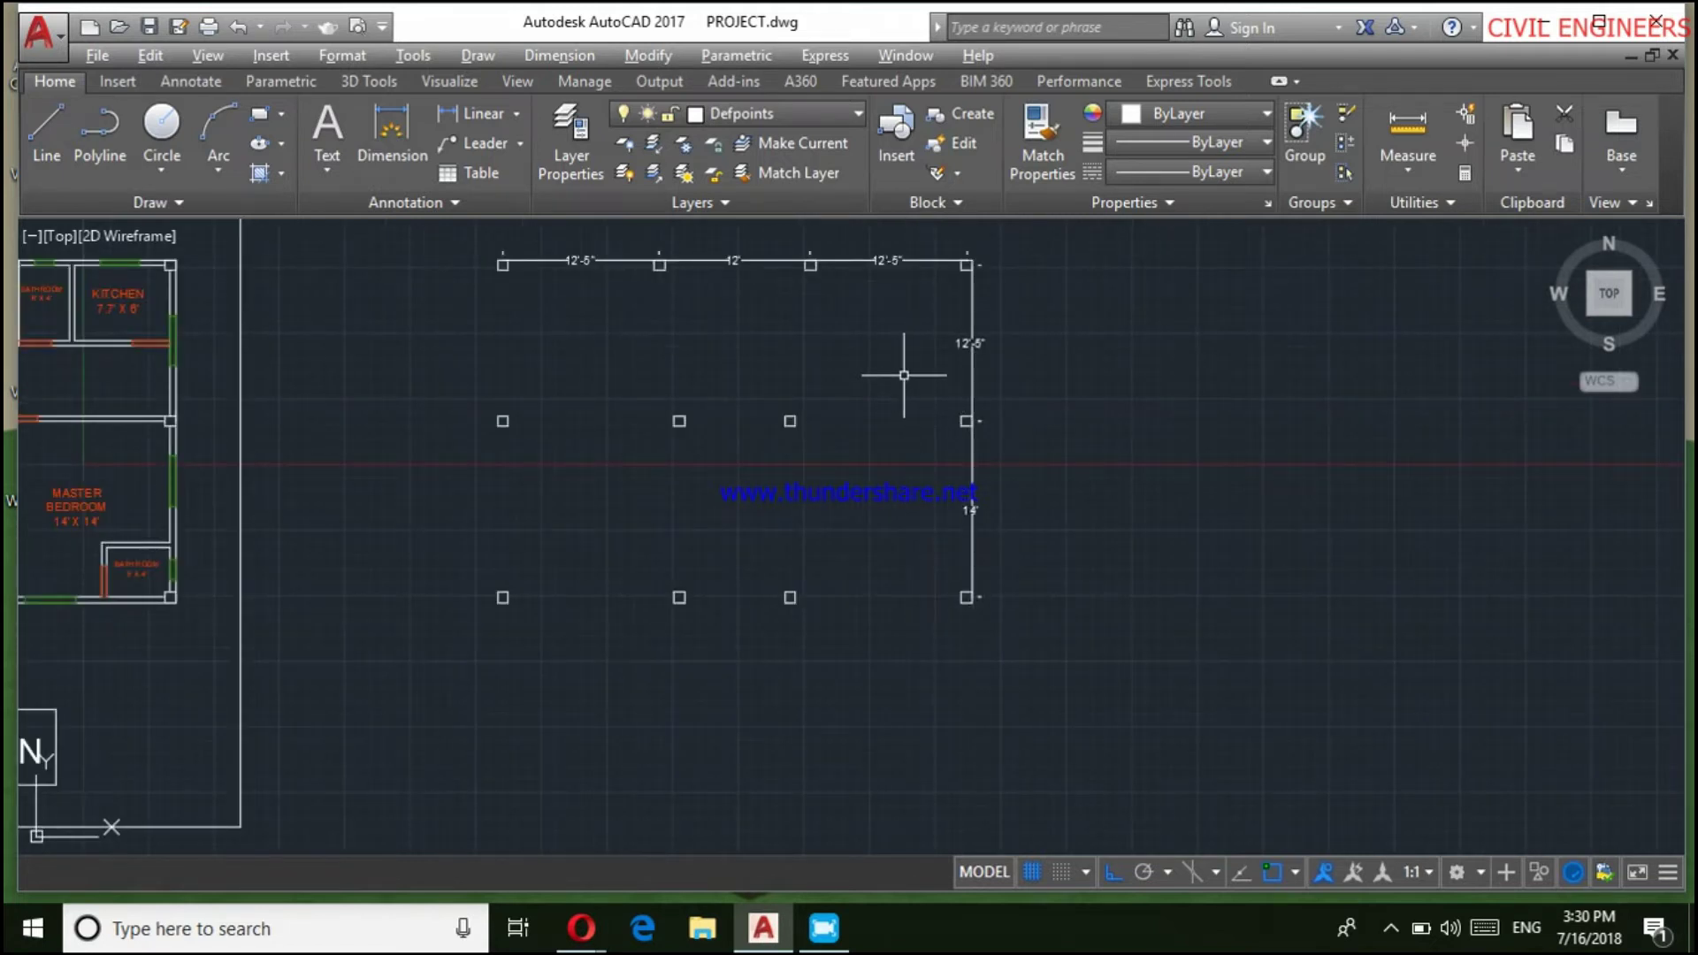
pyautogui.moveTo(904, 375); pyautogui.dragTo(922, 475, button='middle')
pyautogui.scroll(2, 883, 435)
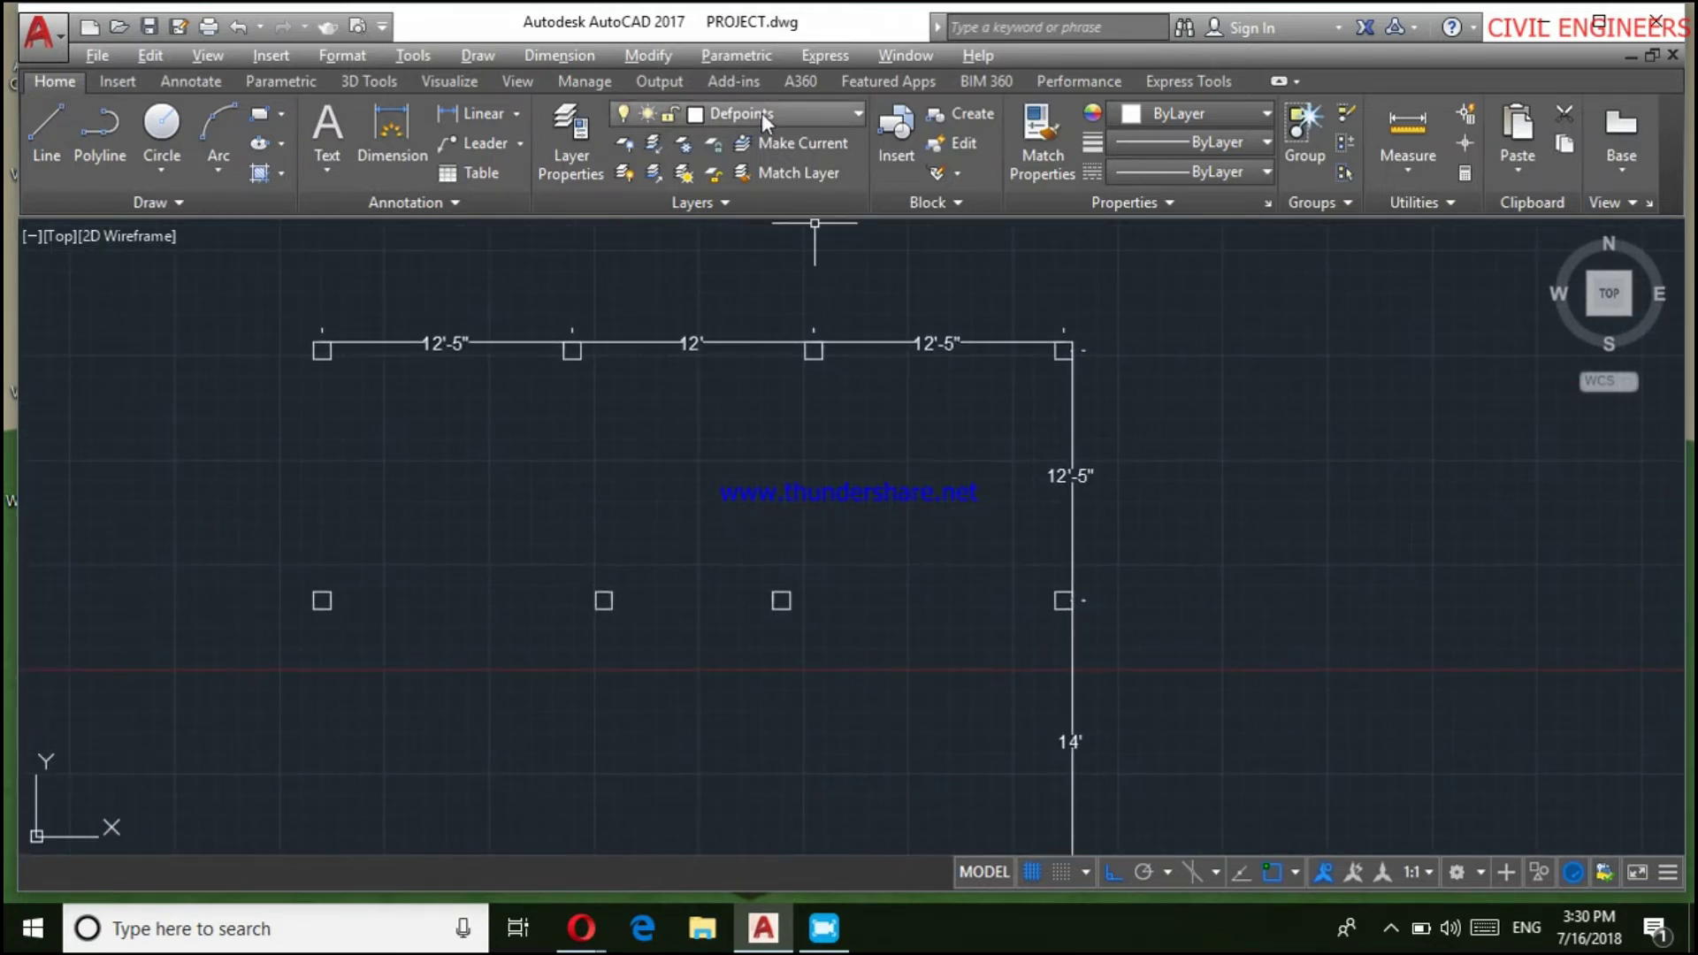
pyautogui.click(646, 53)
# Dimension the top-left column span vertically with a 12'-5" linear dimension
pyautogui.click(630, 57)
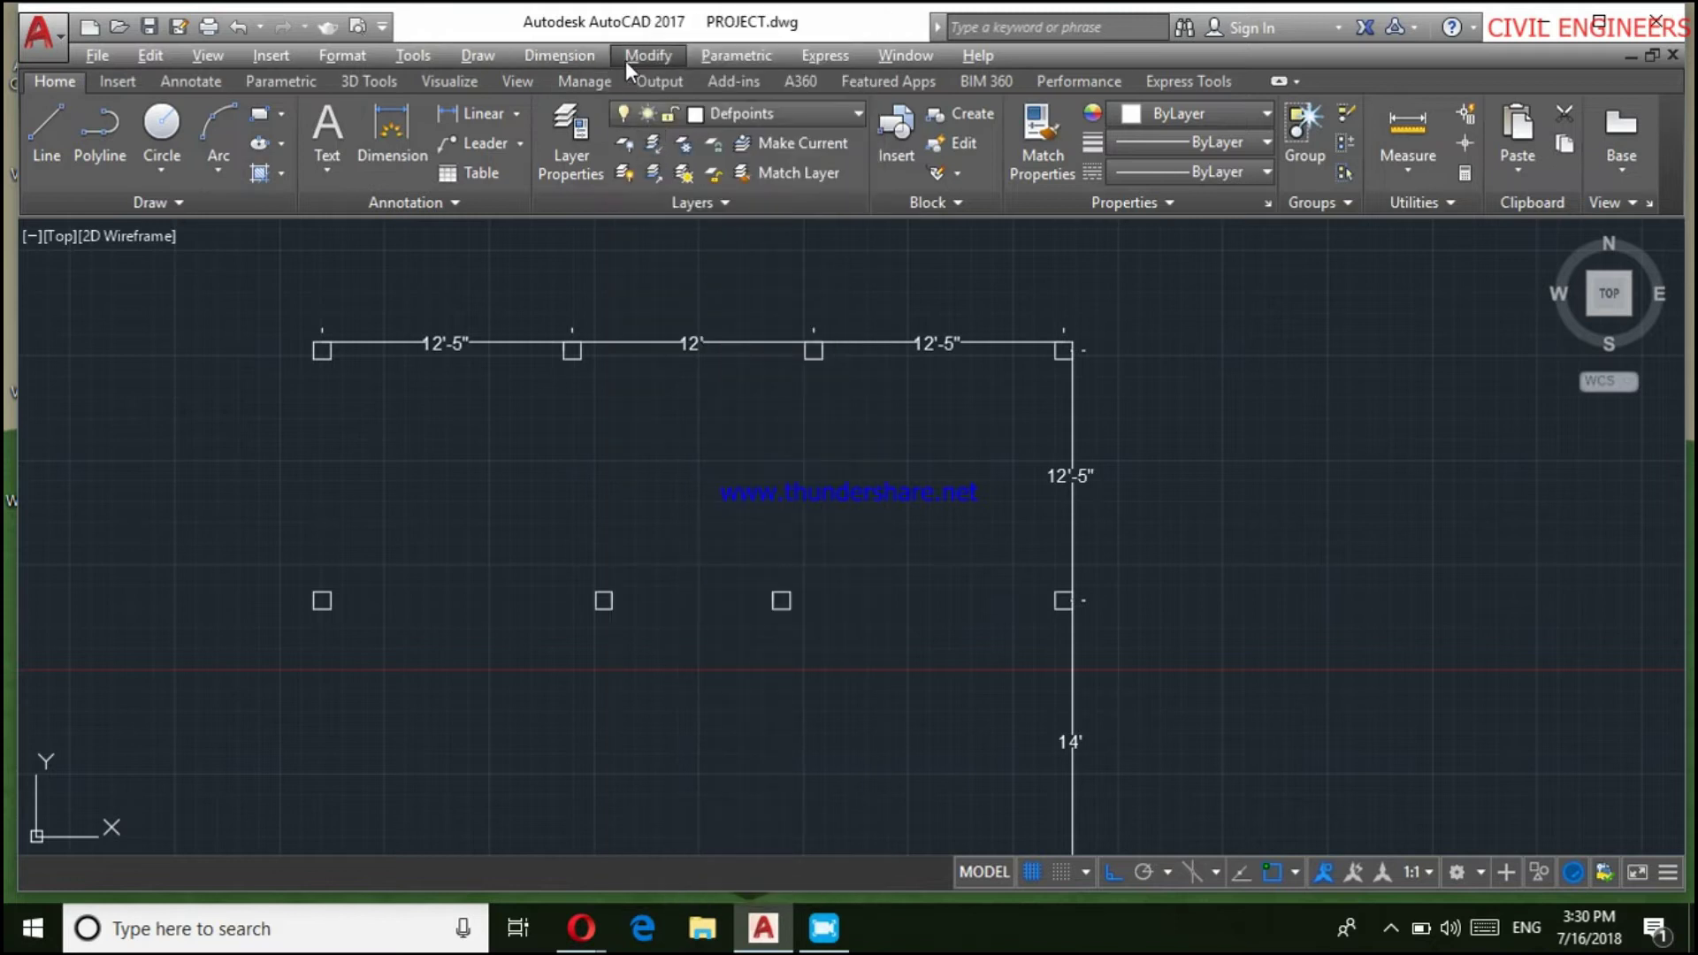
pyautogui.click(616, 121)
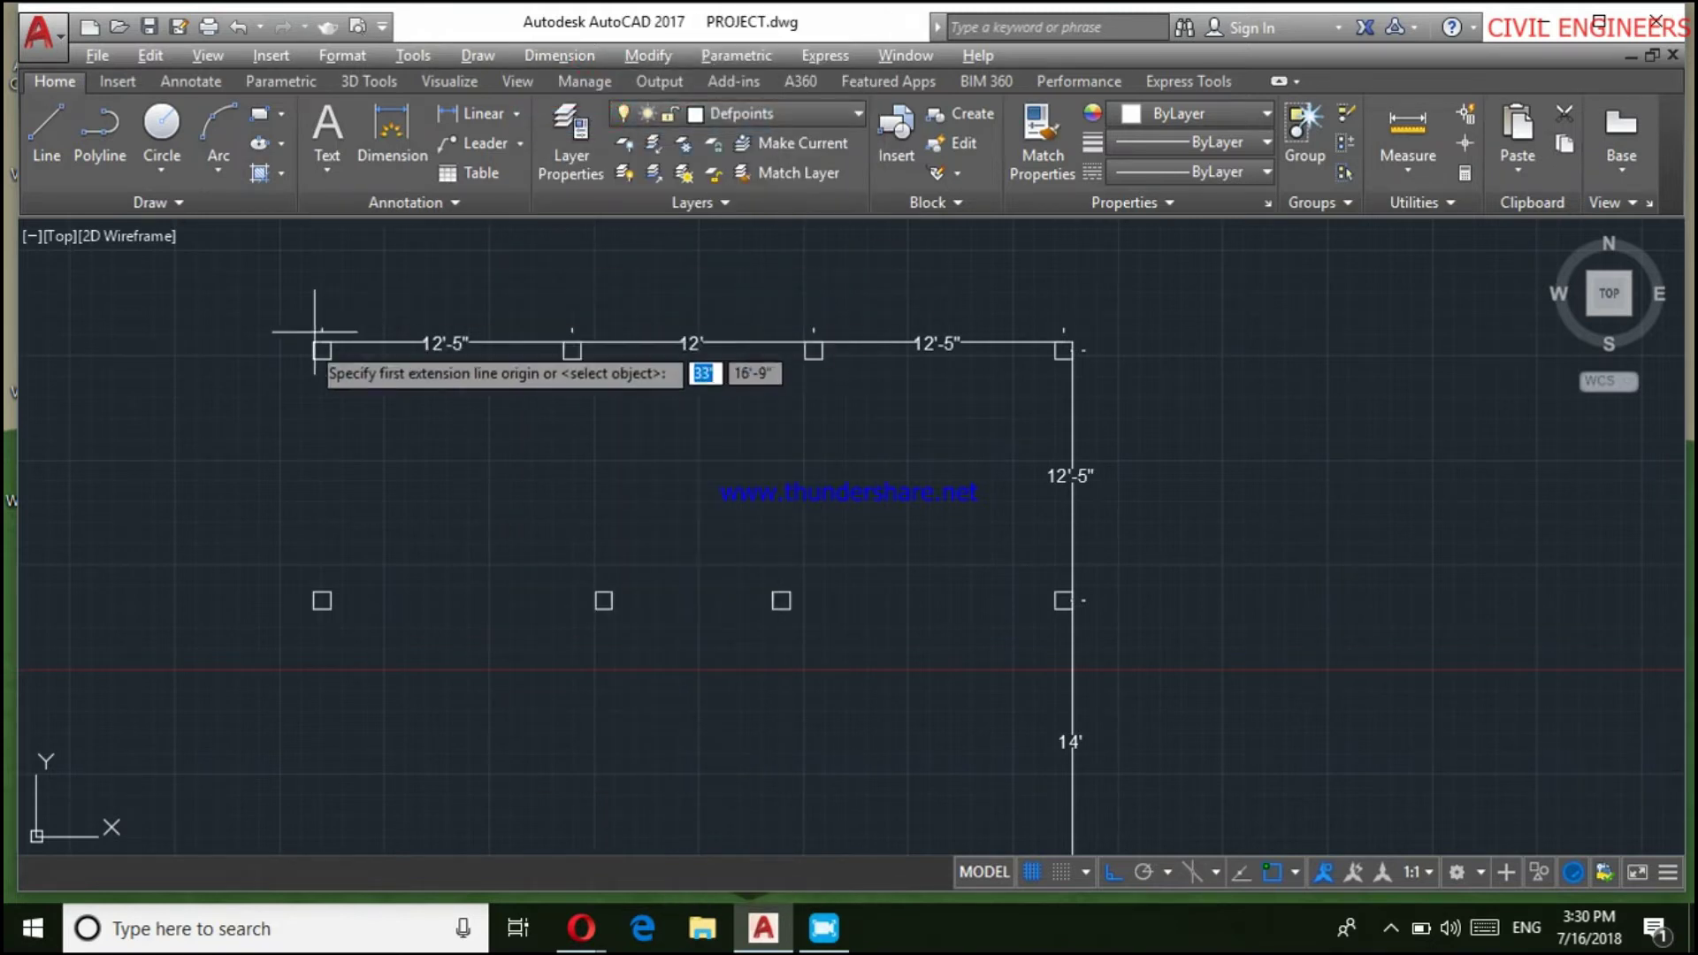
pyautogui.scroll(4, 283, 380)
pyautogui.click(380, 282)
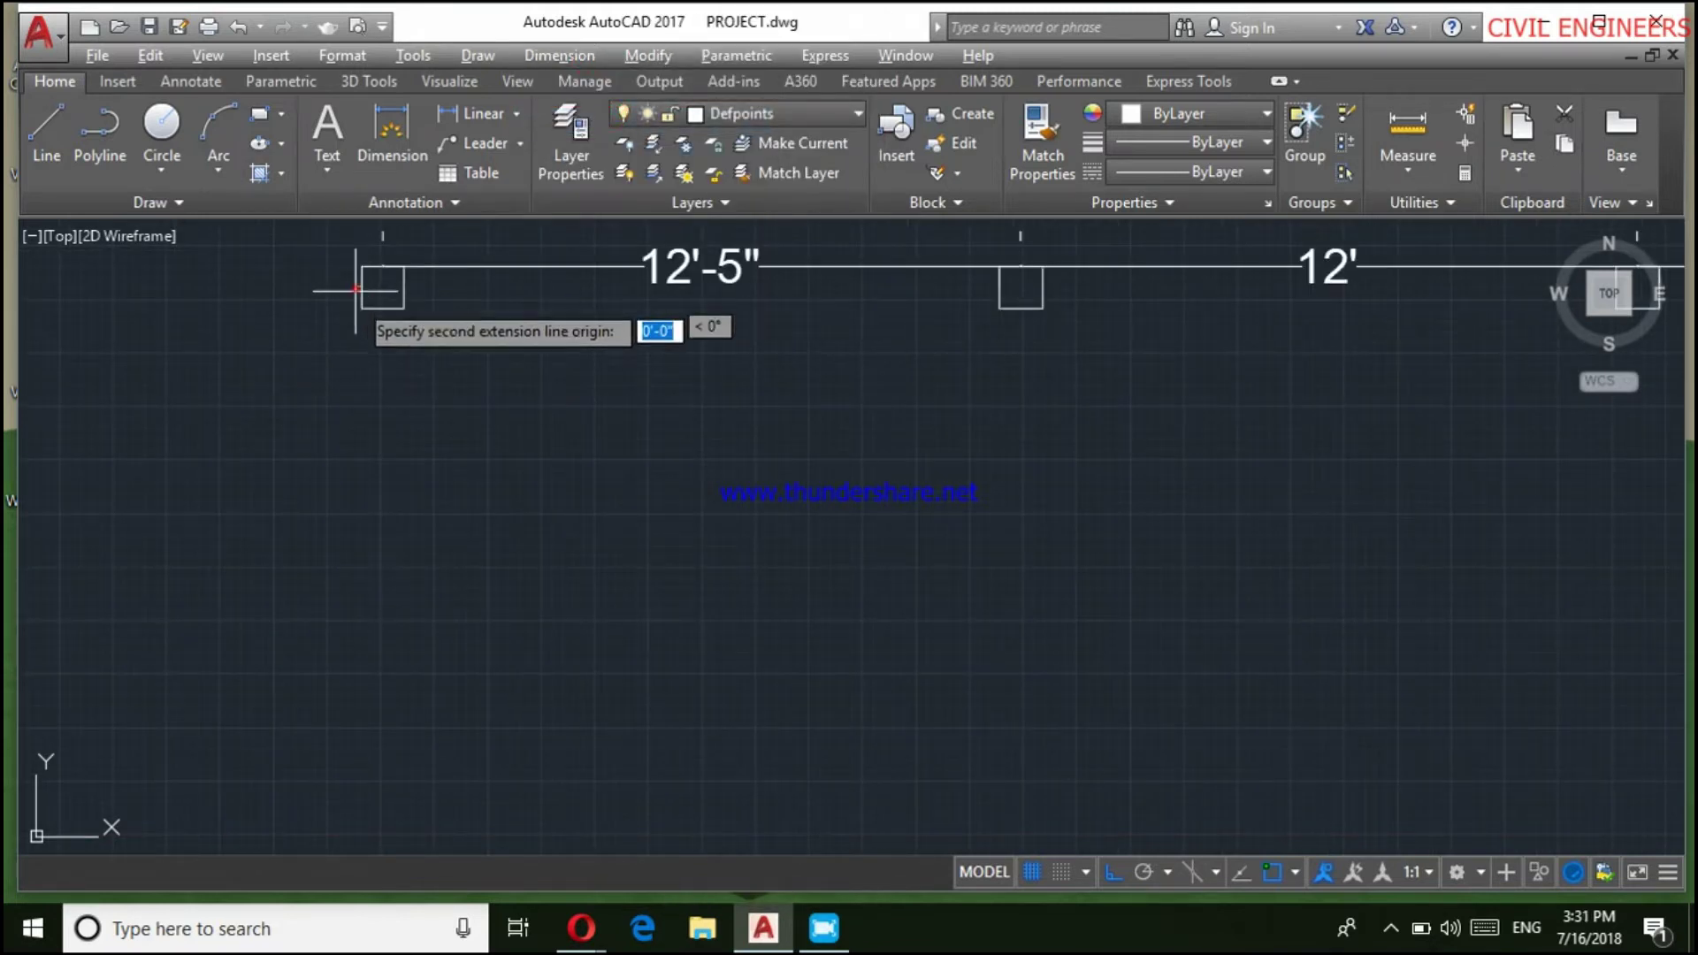
pyautogui.scroll(-3, 341, 305)
pyautogui.scroll(4, 327, 531)
pyautogui.scroll(2, 328, 535)
pyautogui.click(370, 488)
# Continue the vertical dimensions down the left column line to the bottom-left column (14')
pyautogui.click(562, 55)
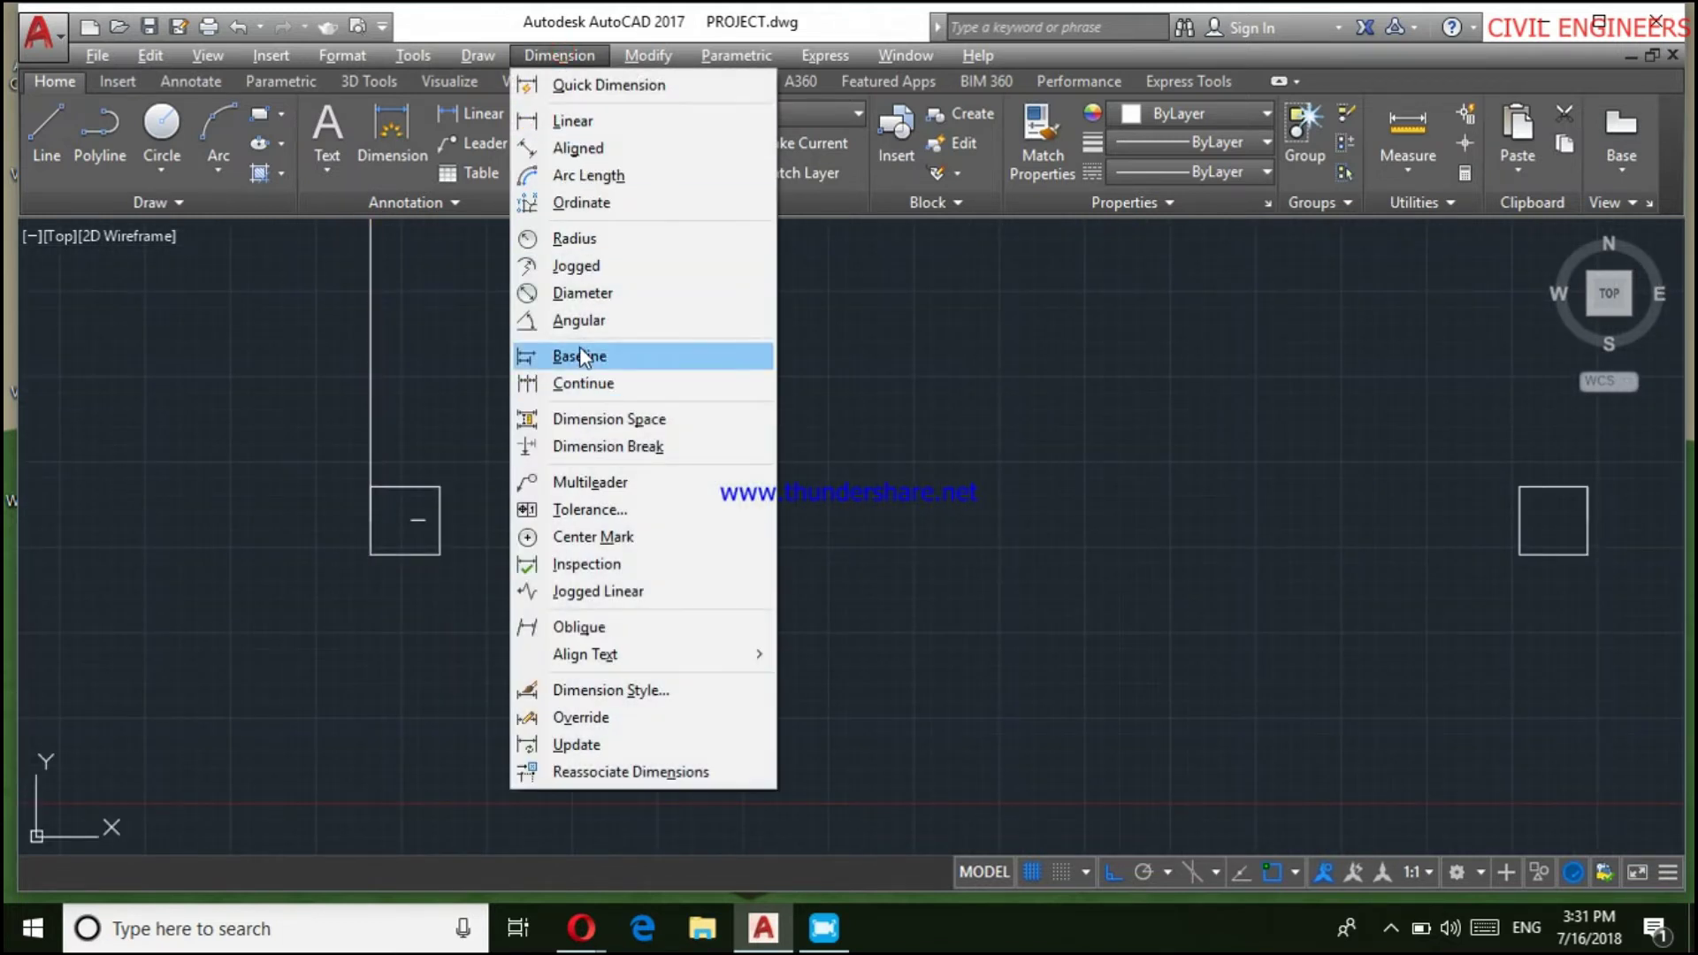
pyautogui.click(592, 383)
pyautogui.scroll(-5, 522, 438)
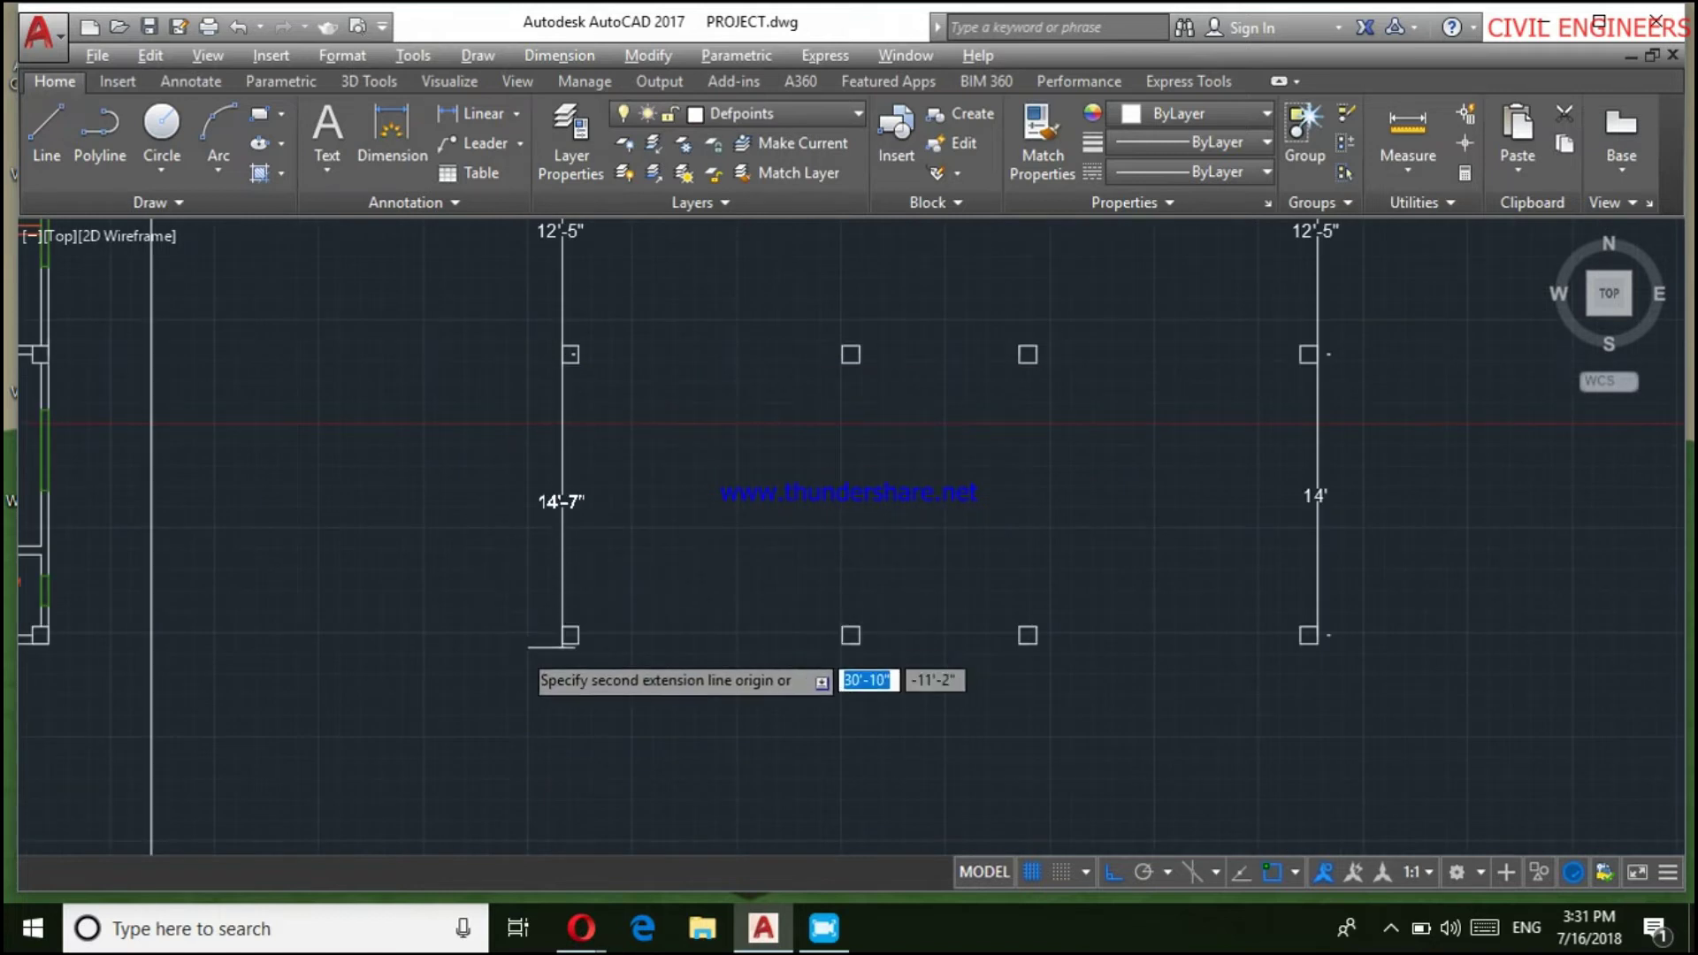
pyautogui.scroll(4, 607, 610)
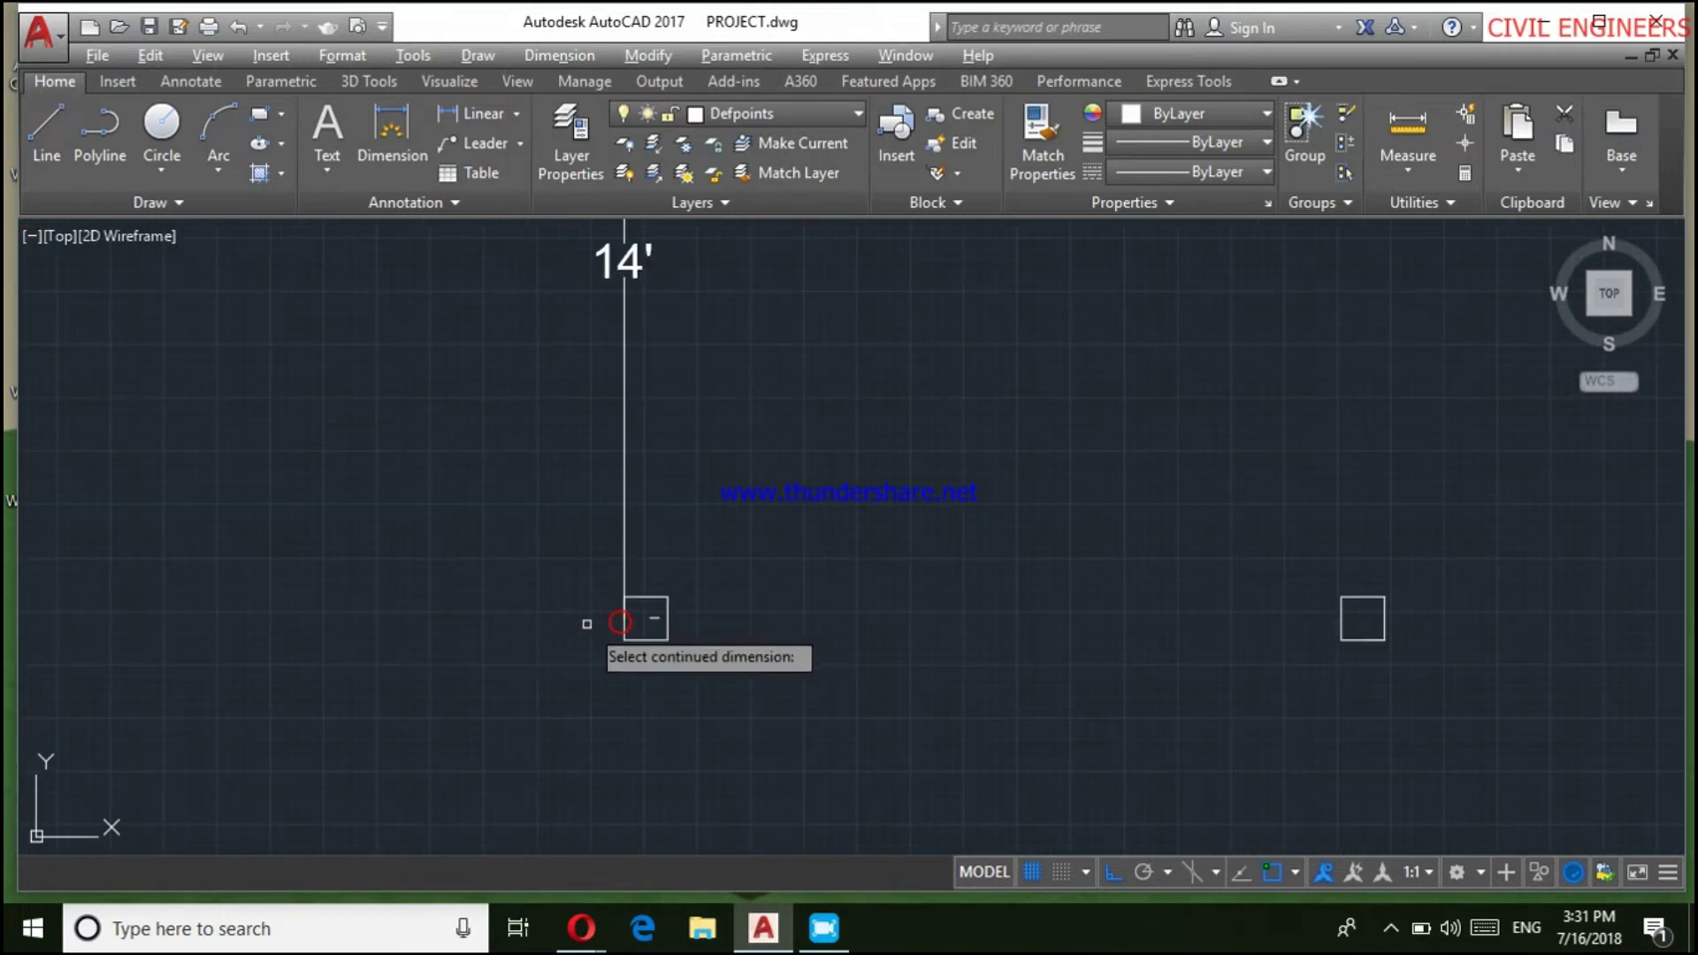
pyautogui.scroll(-5, 587, 624)
pyautogui.scroll(-5, 666, 430)
pyautogui.scroll(5, 663, 390)
# Place the first 14' linear dimension between the first two middle-row columns
pyautogui.click(575, 62)
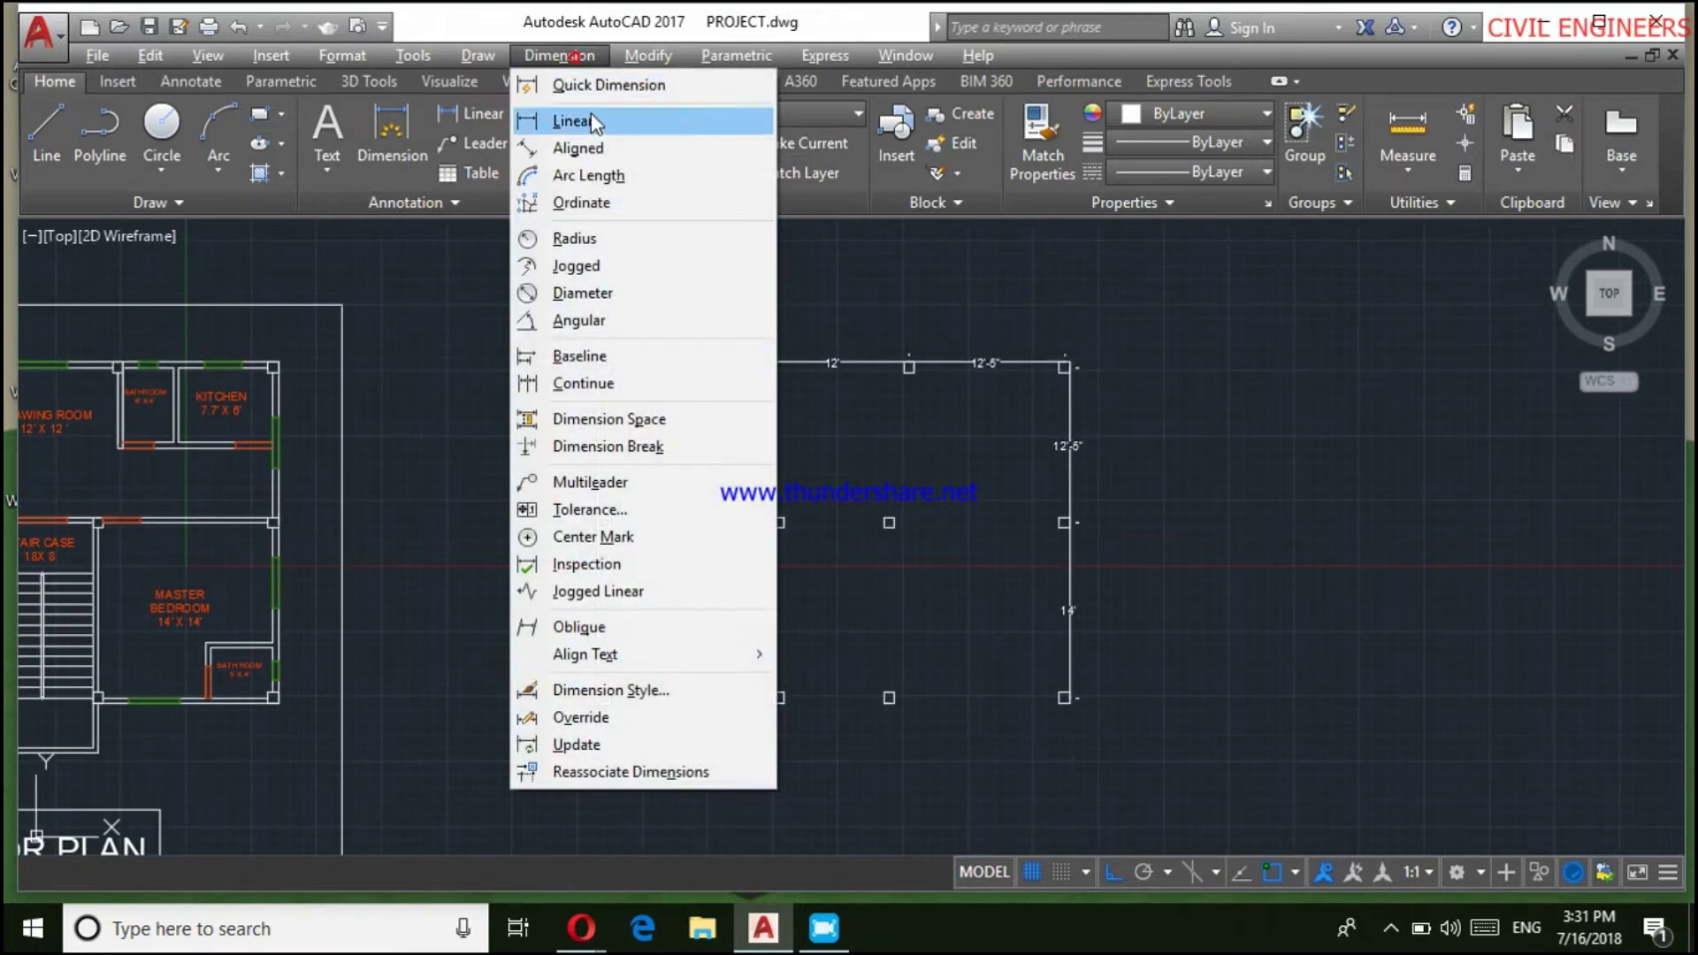
pyautogui.click(583, 122)
pyautogui.scroll(5, 616, 540)
pyautogui.scroll(2, 540, 453)
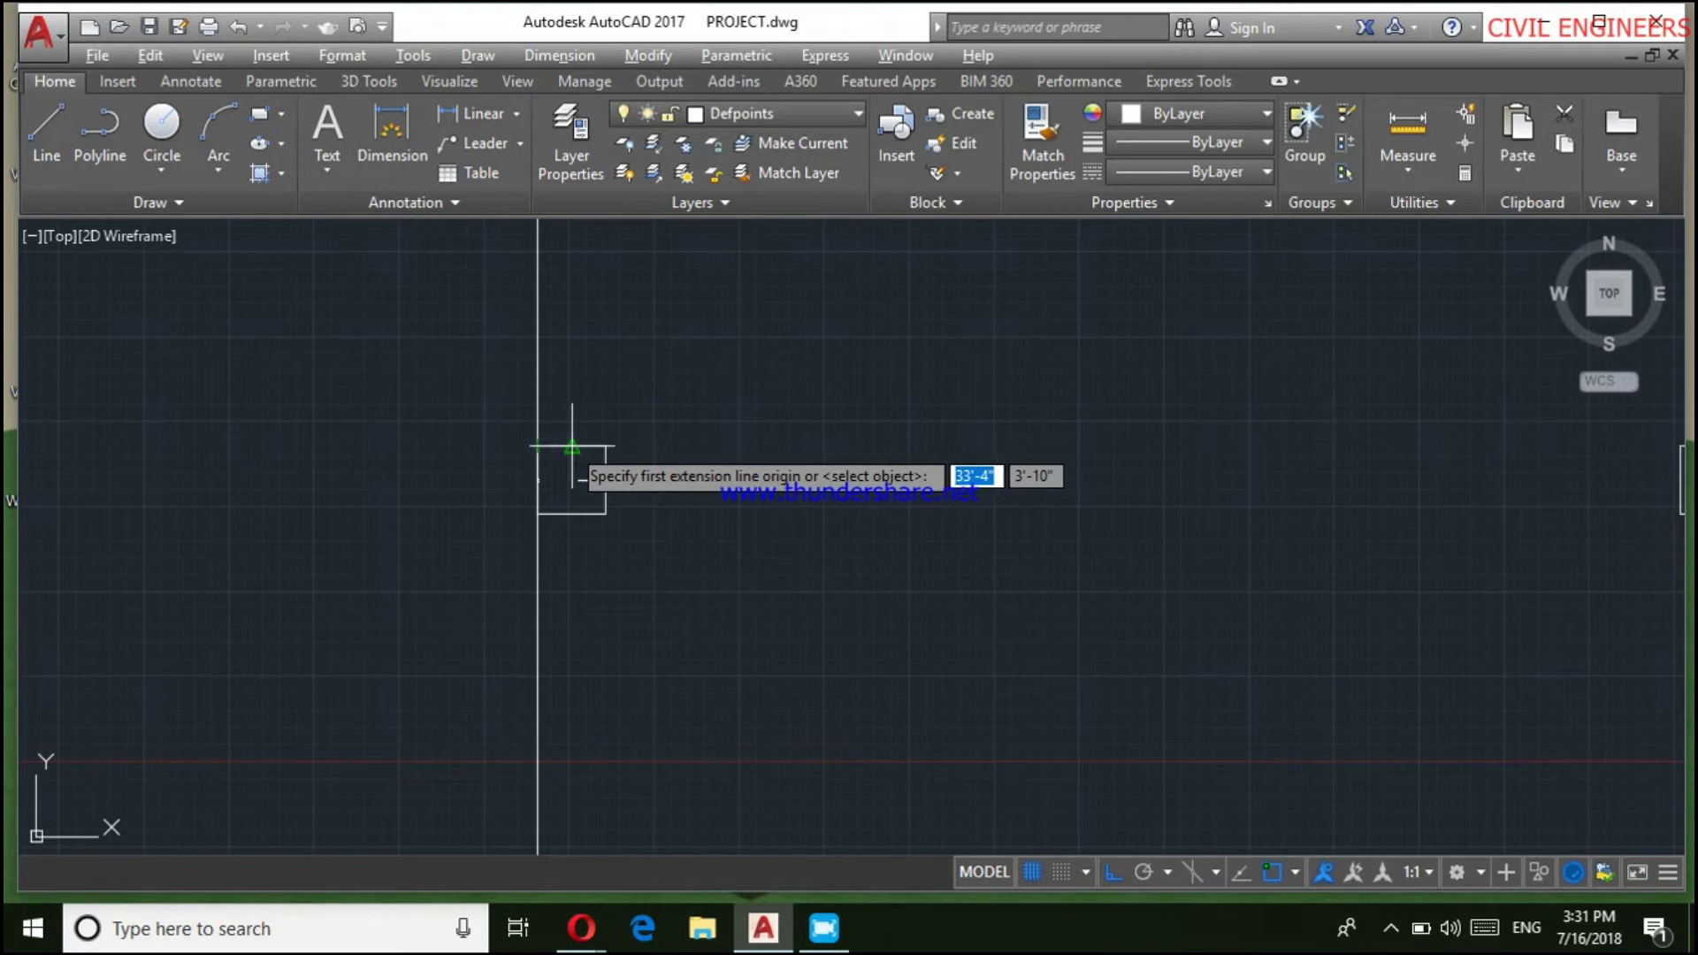
pyautogui.scroll(-3, 550, 294)
pyautogui.scroll(-1, 751, 460)
pyautogui.scroll(5, 1074, 455)
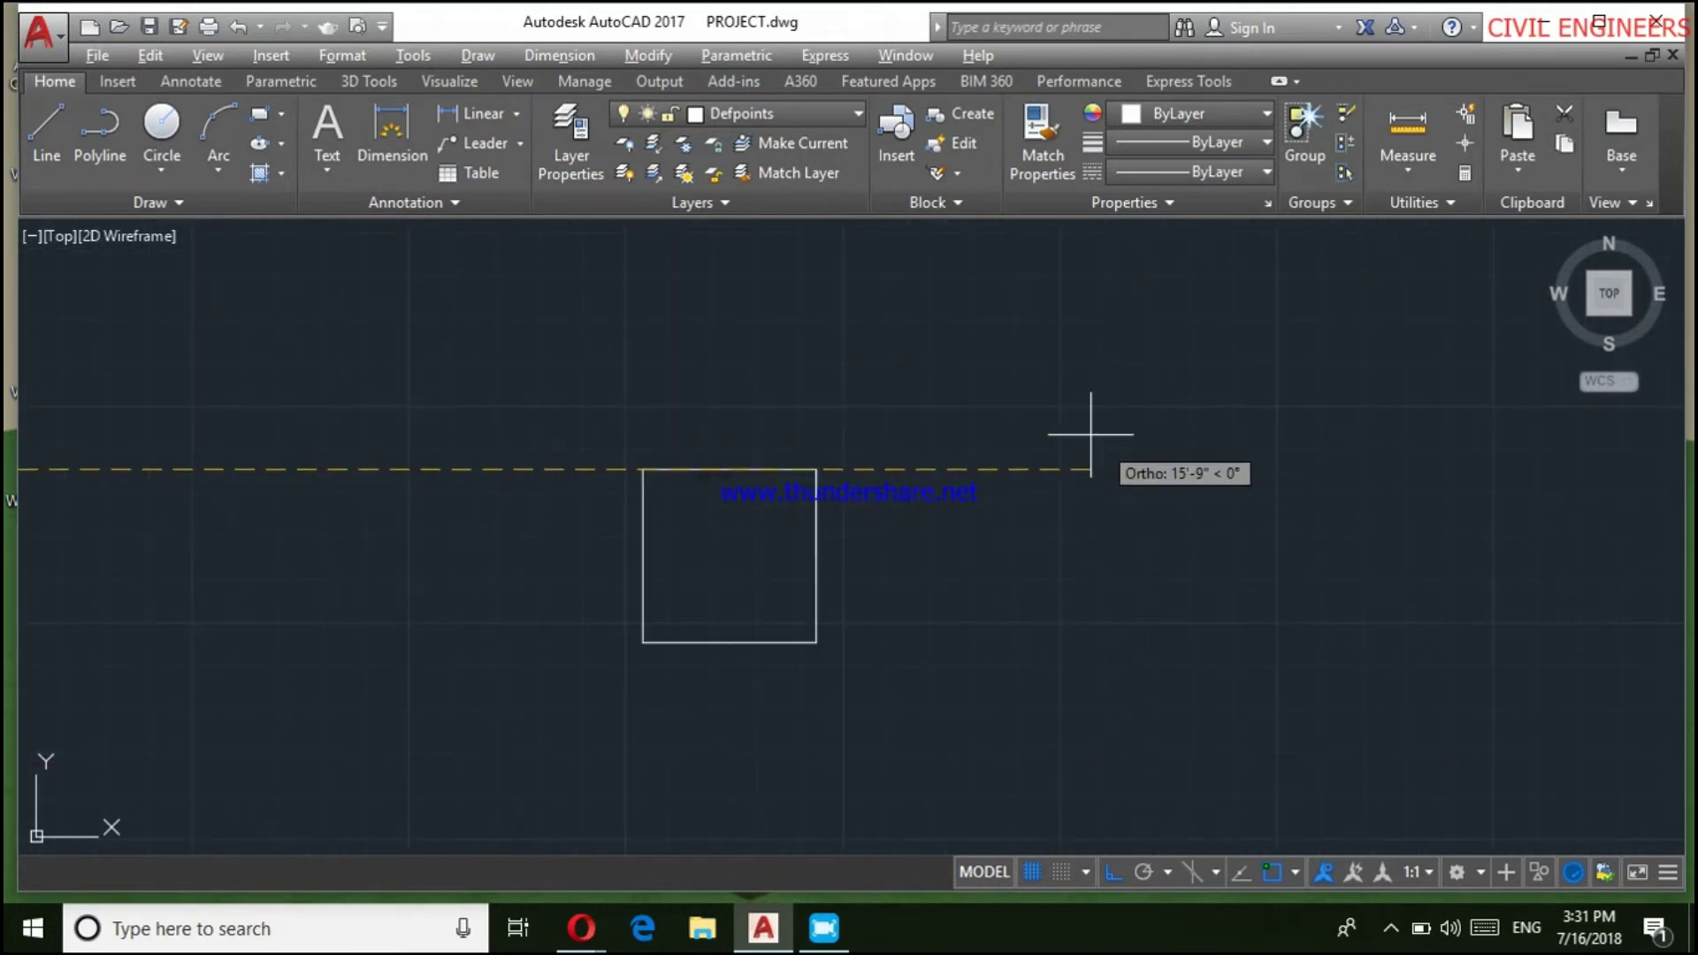
pyautogui.click(727, 469)
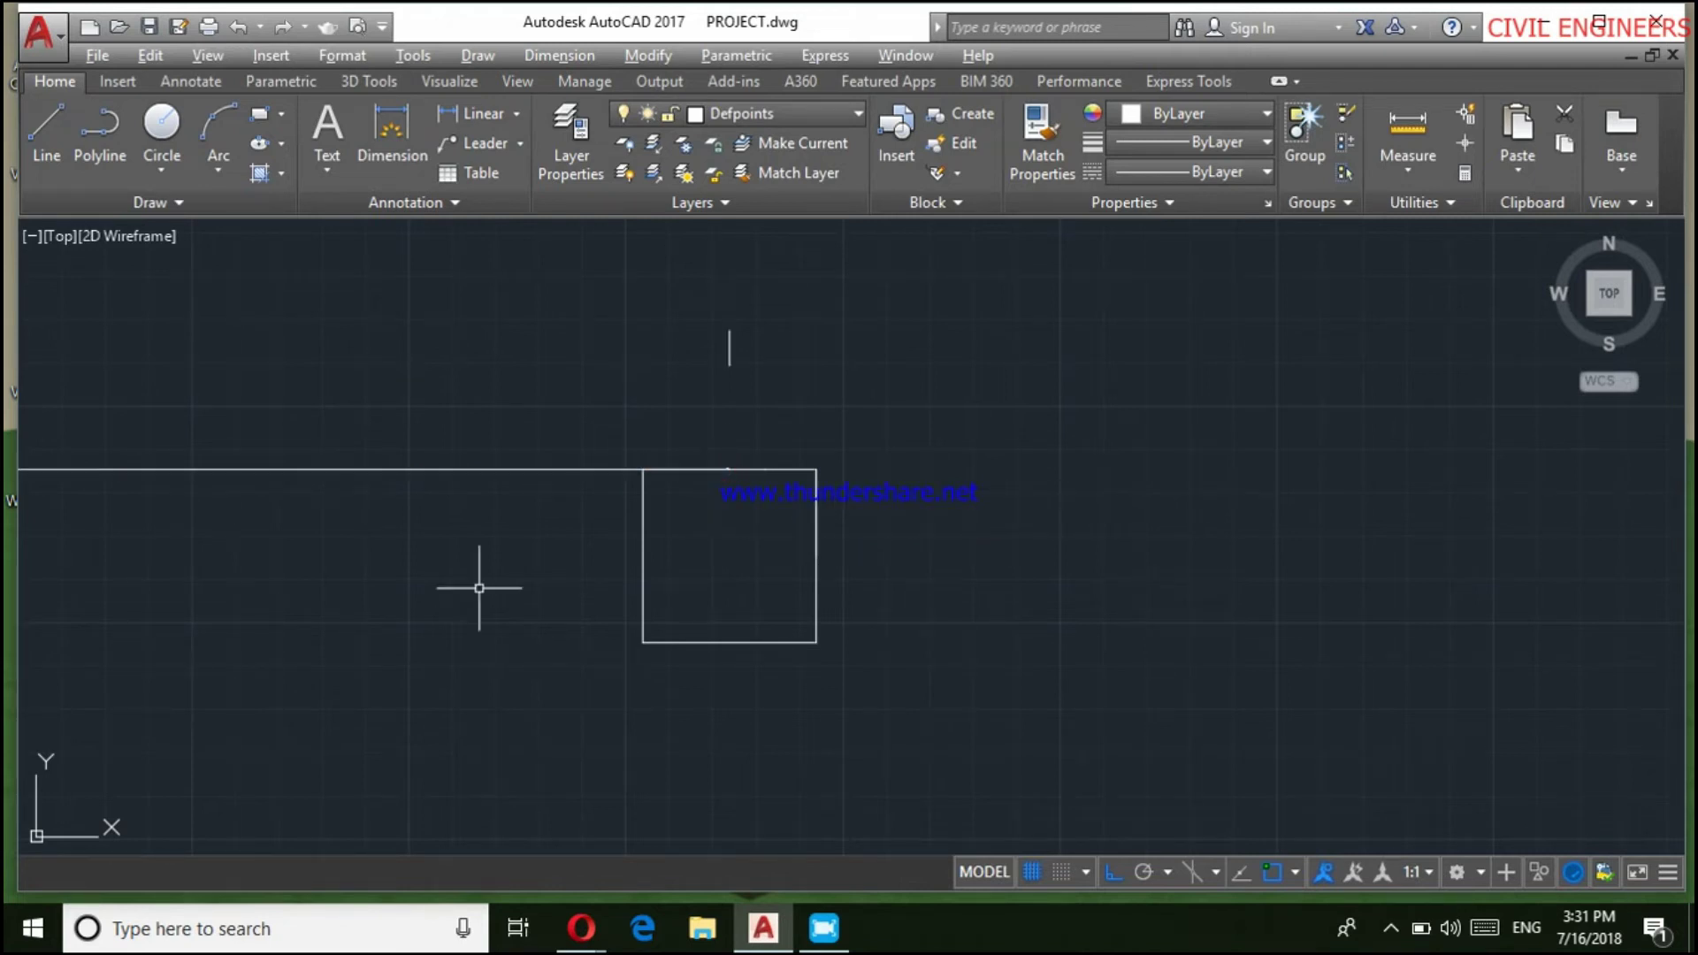
# Continue the middle-row chain with 8'-10" and 14' dimensions and finish it
pyautogui.click(560, 54)
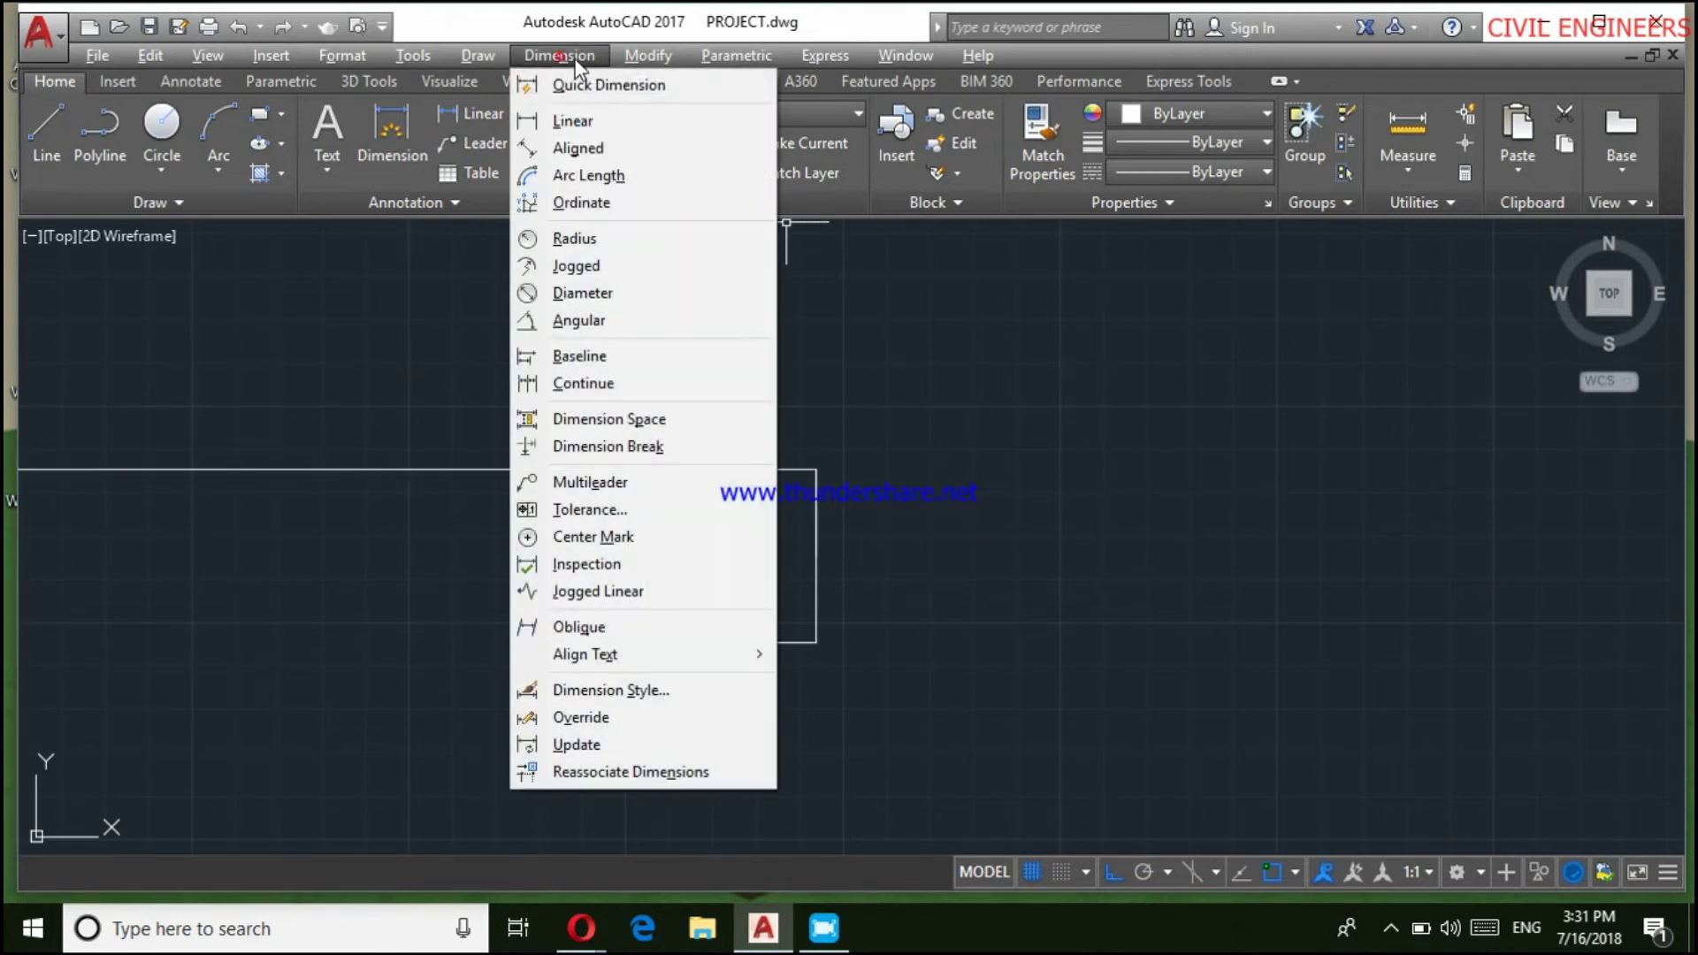
pyautogui.click(581, 373)
pyautogui.scroll(-5, 794, 435)
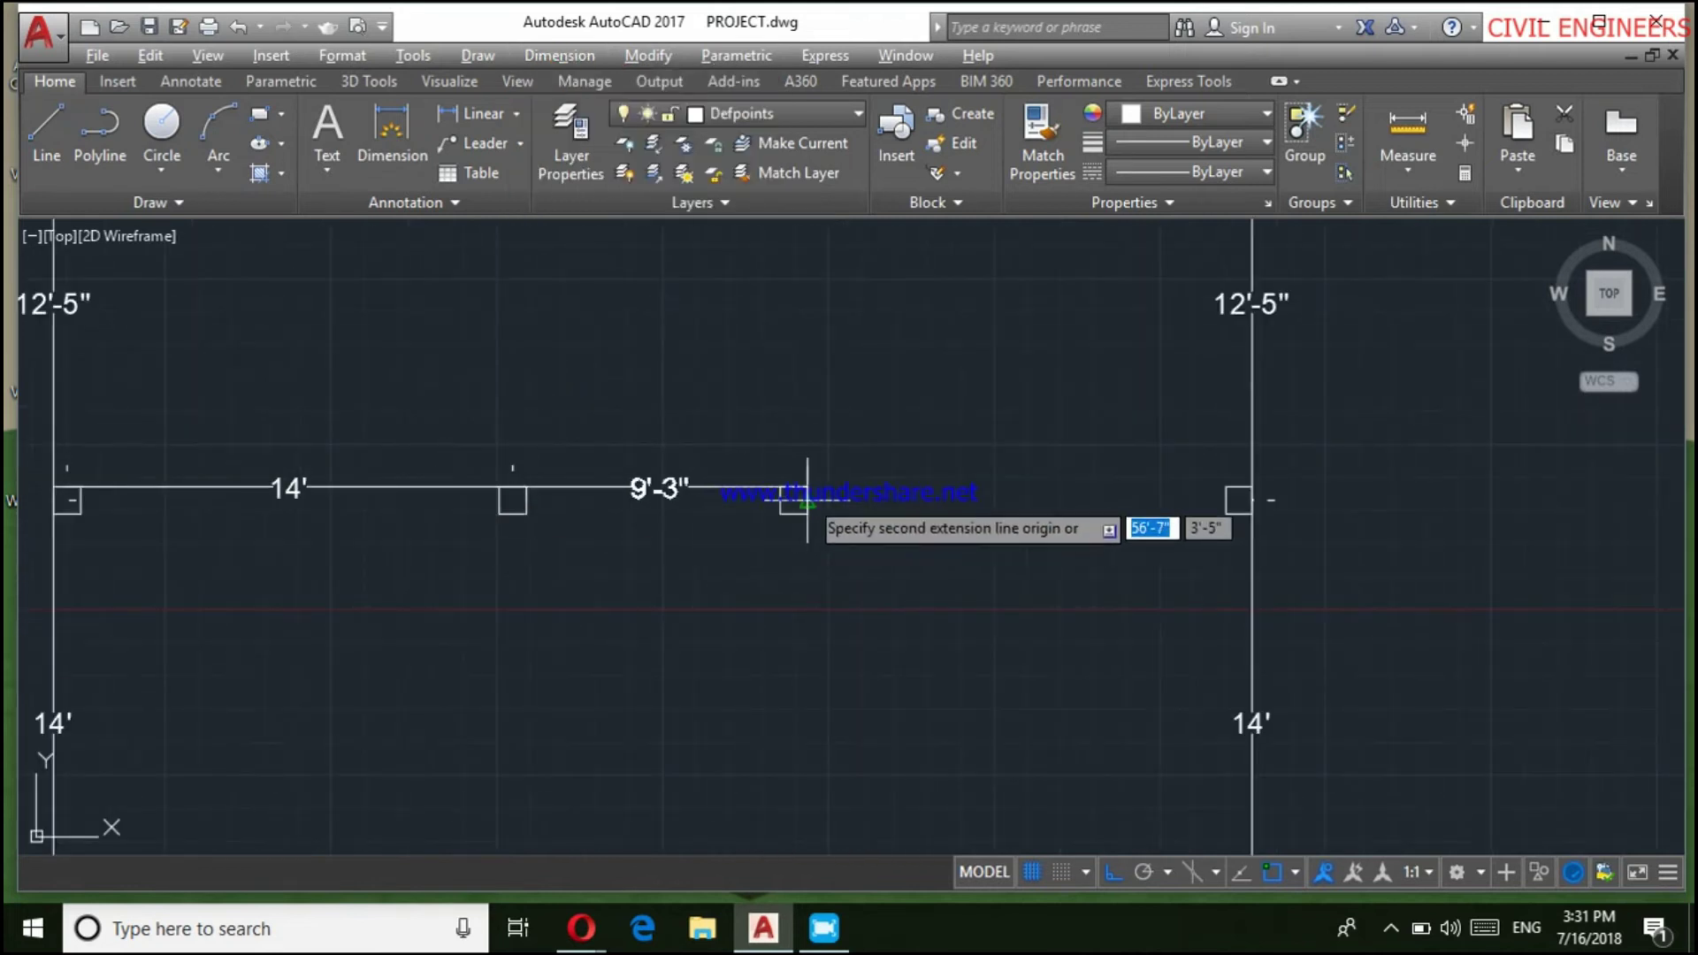
pyautogui.scroll(5, 754, 461)
pyautogui.click(754, 460)
pyautogui.scroll(-3, 756, 469)
pyautogui.scroll(-2, 761, 478)
pyautogui.scroll(2, 1444, 479)
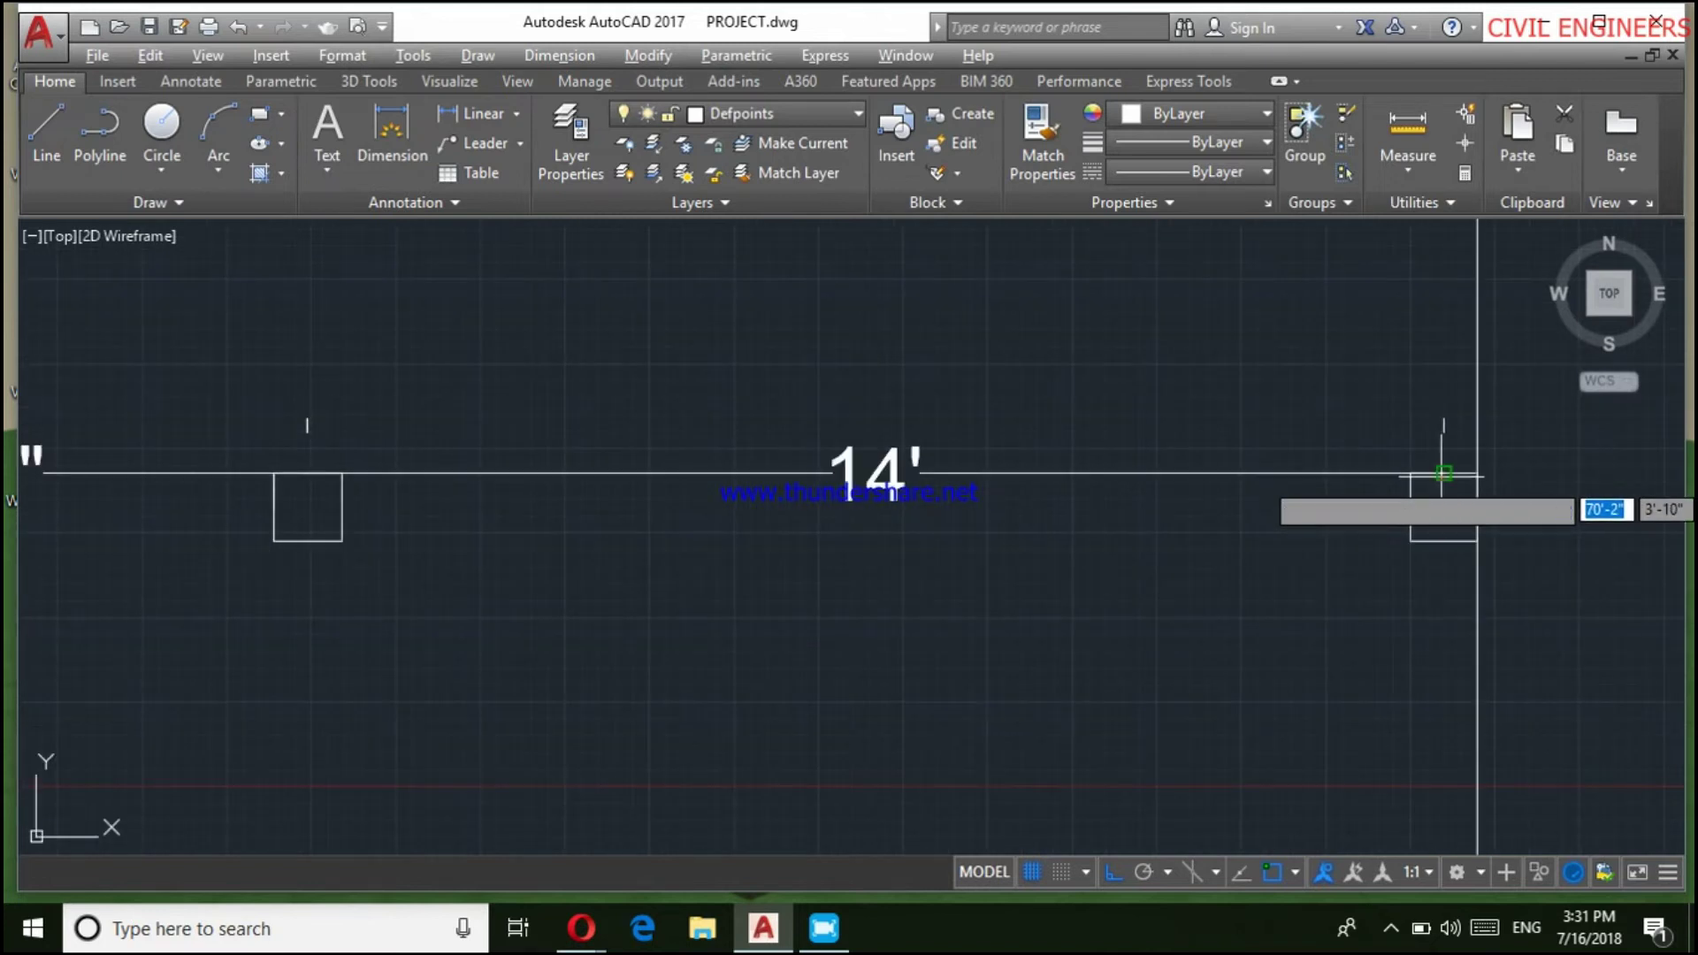
pyautogui.click(1443, 473)
pyautogui.scroll(-4, 1270, 455)
pyautogui.press('Return')
pyautogui.scroll(-4, 1150, 437)
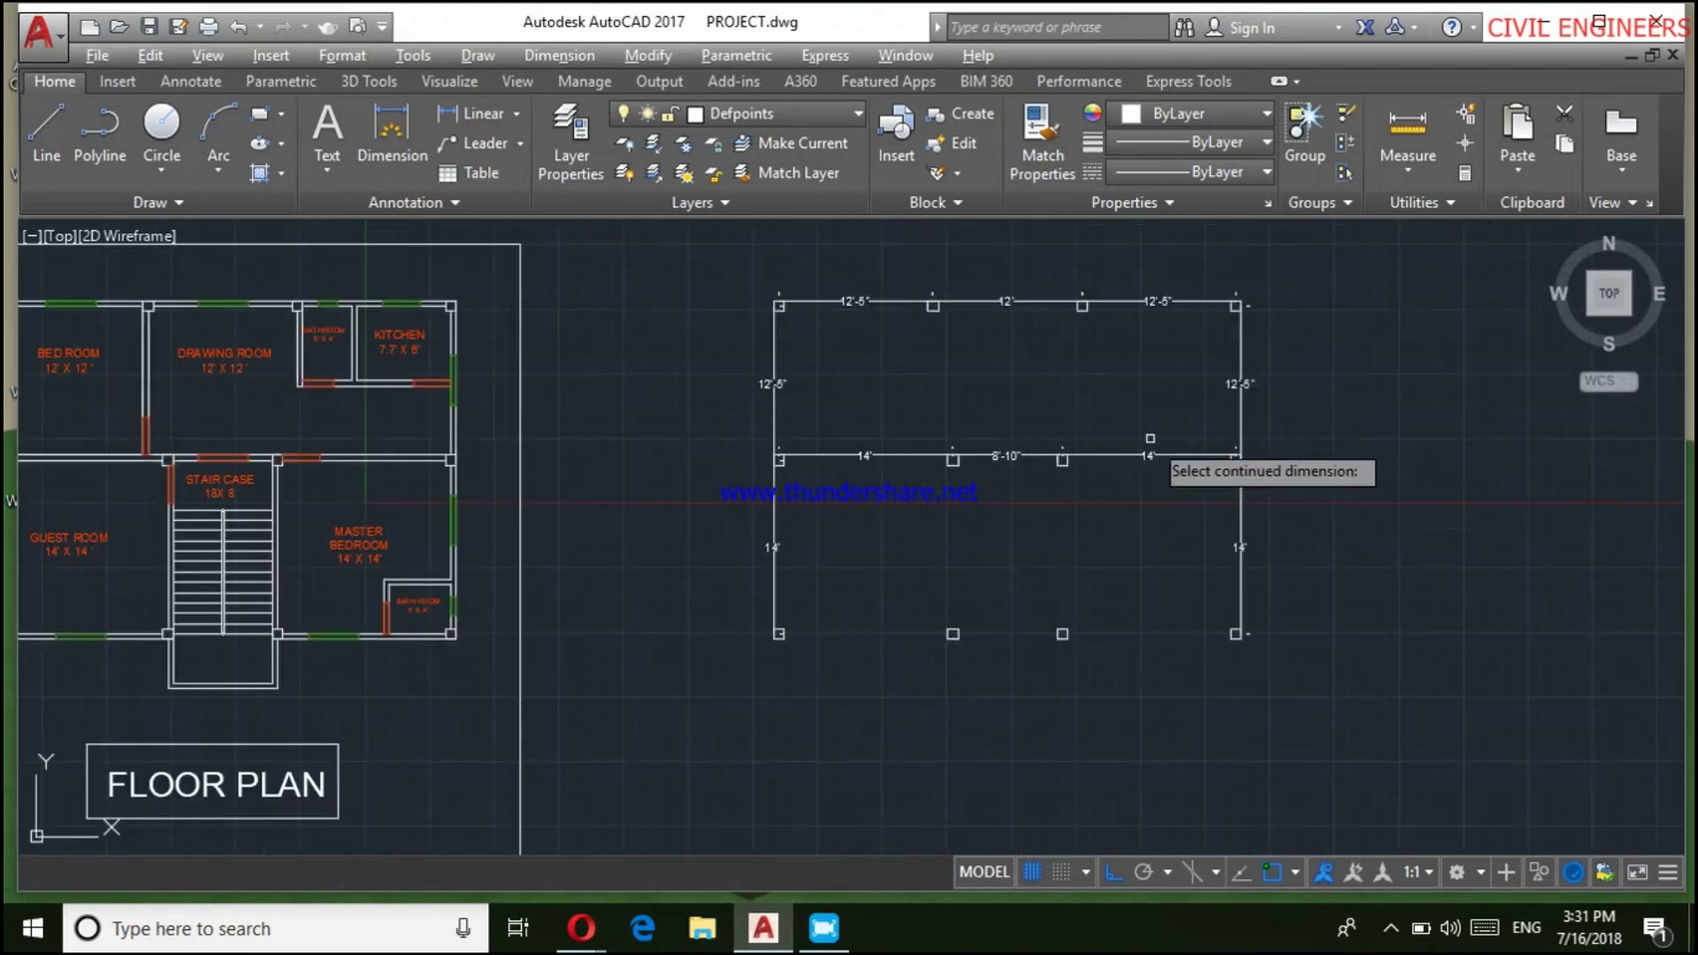
pyautogui.scroll(2, 771, 242)
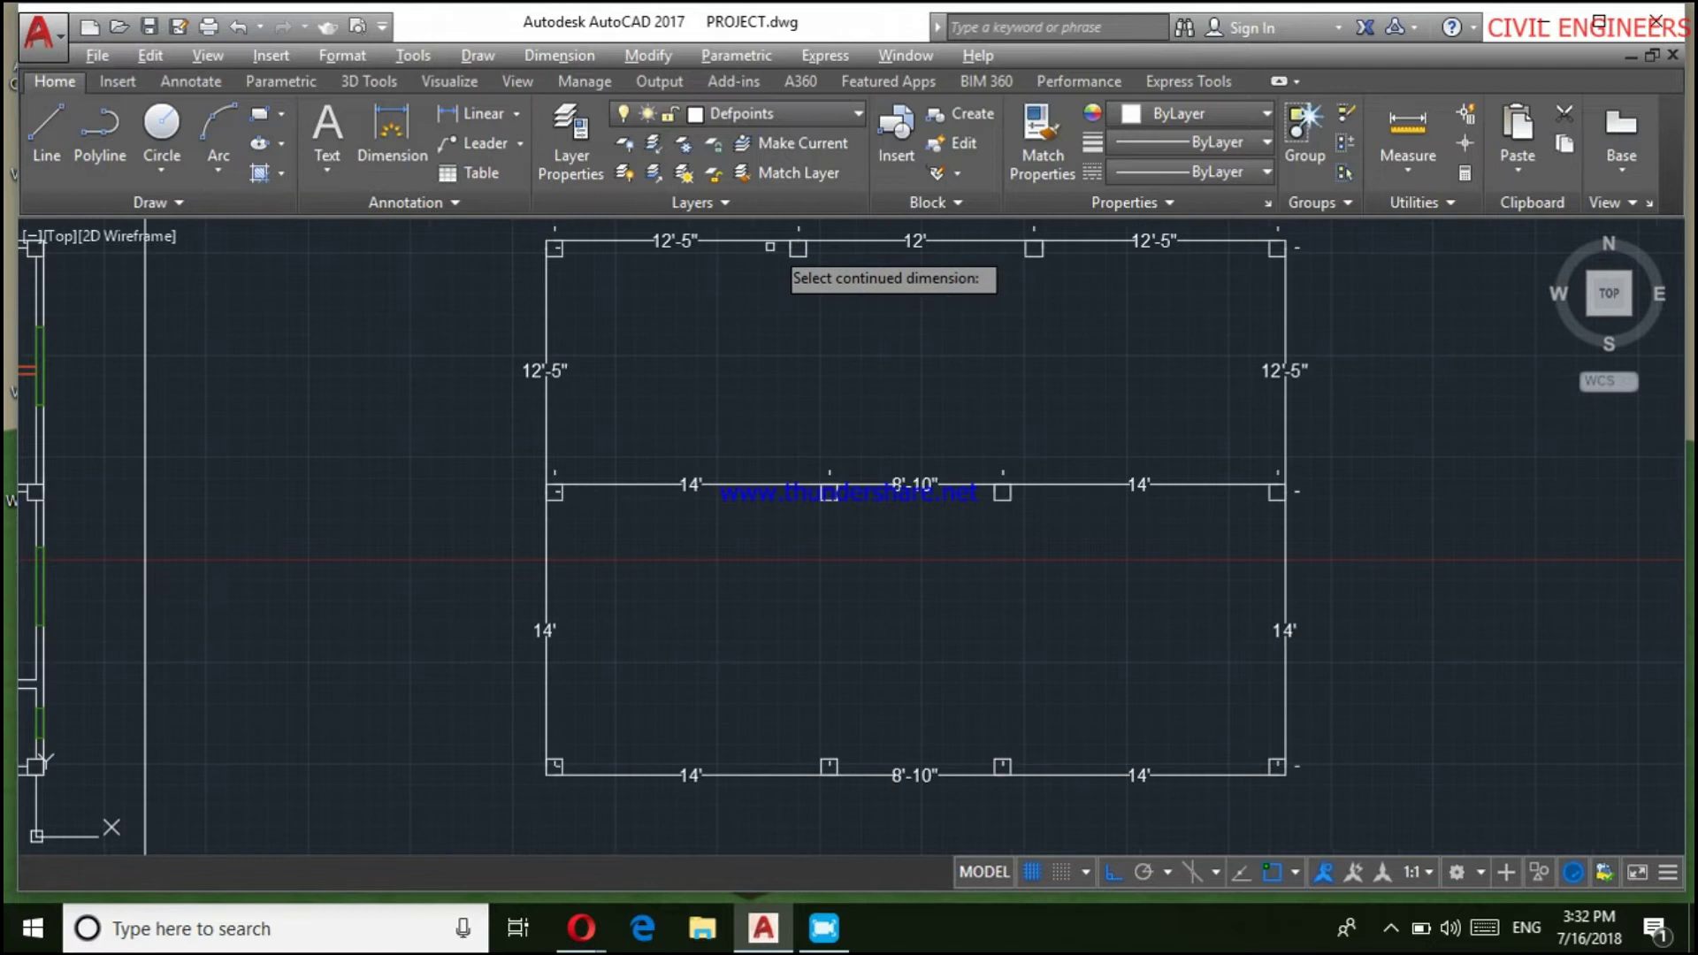
pyautogui.click(555, 55)
# Dimension the first interior column line of the lower bay vertically at 14'
pyautogui.click(587, 117)
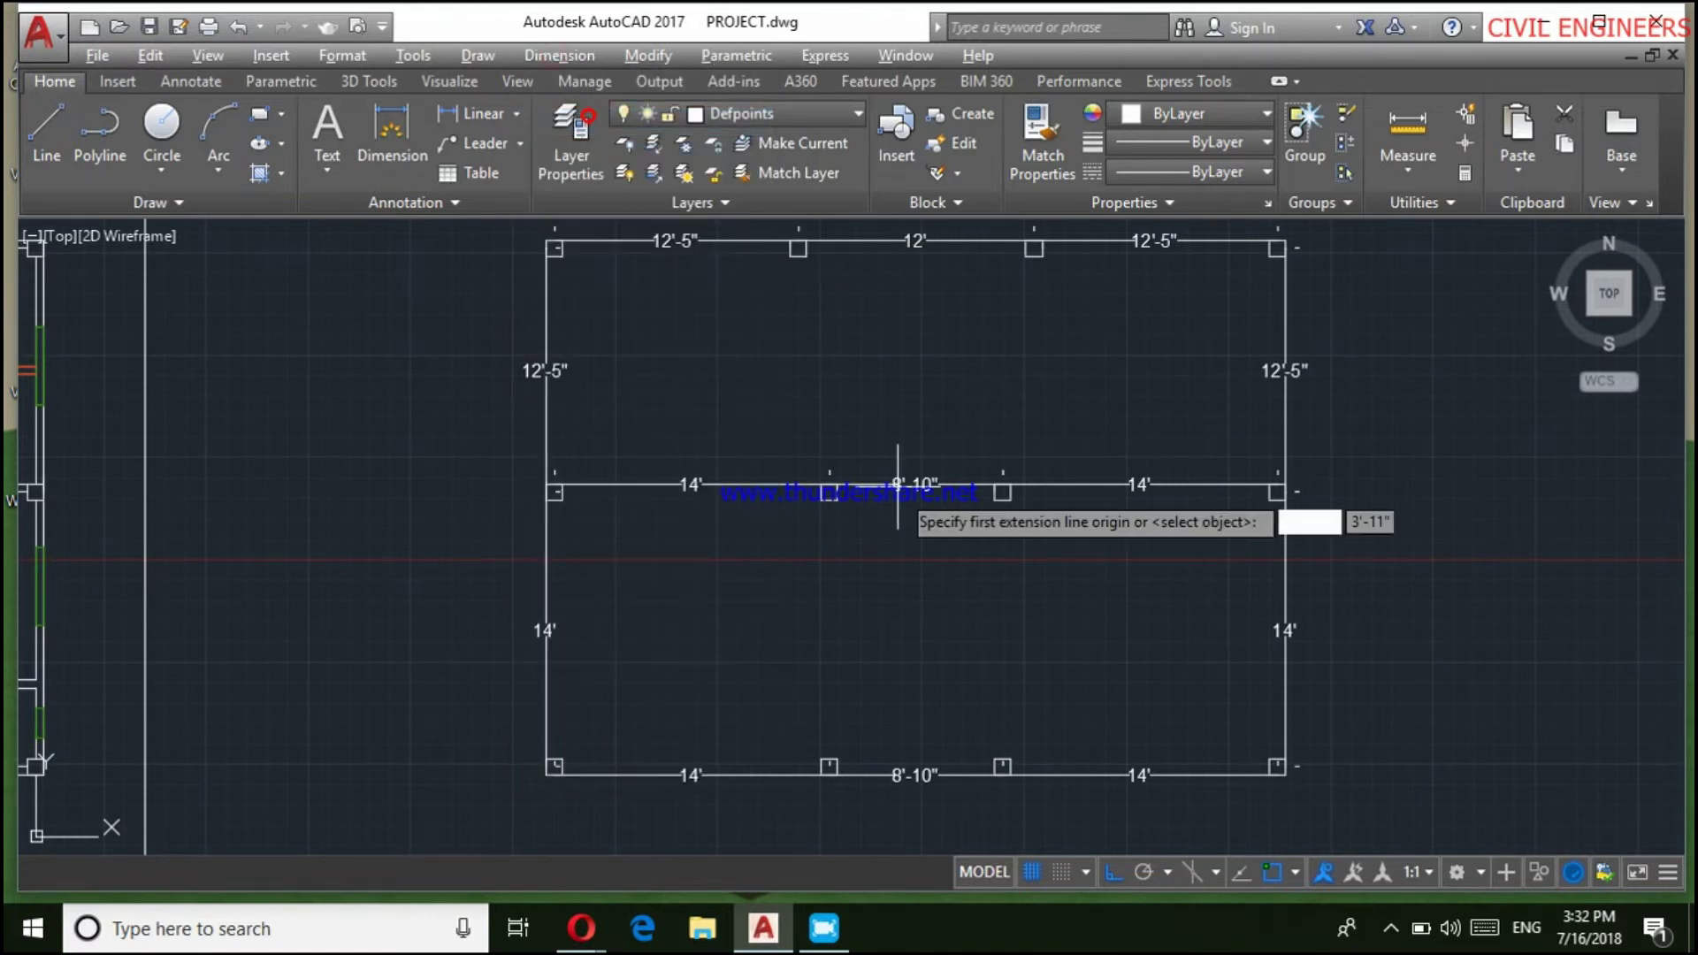
pyautogui.scroll(3, 849, 484)
pyautogui.click(817, 422)
pyautogui.scroll(-3, 796, 486)
pyautogui.scroll(2, 796, 681)
pyautogui.scroll(2, 764, 659)
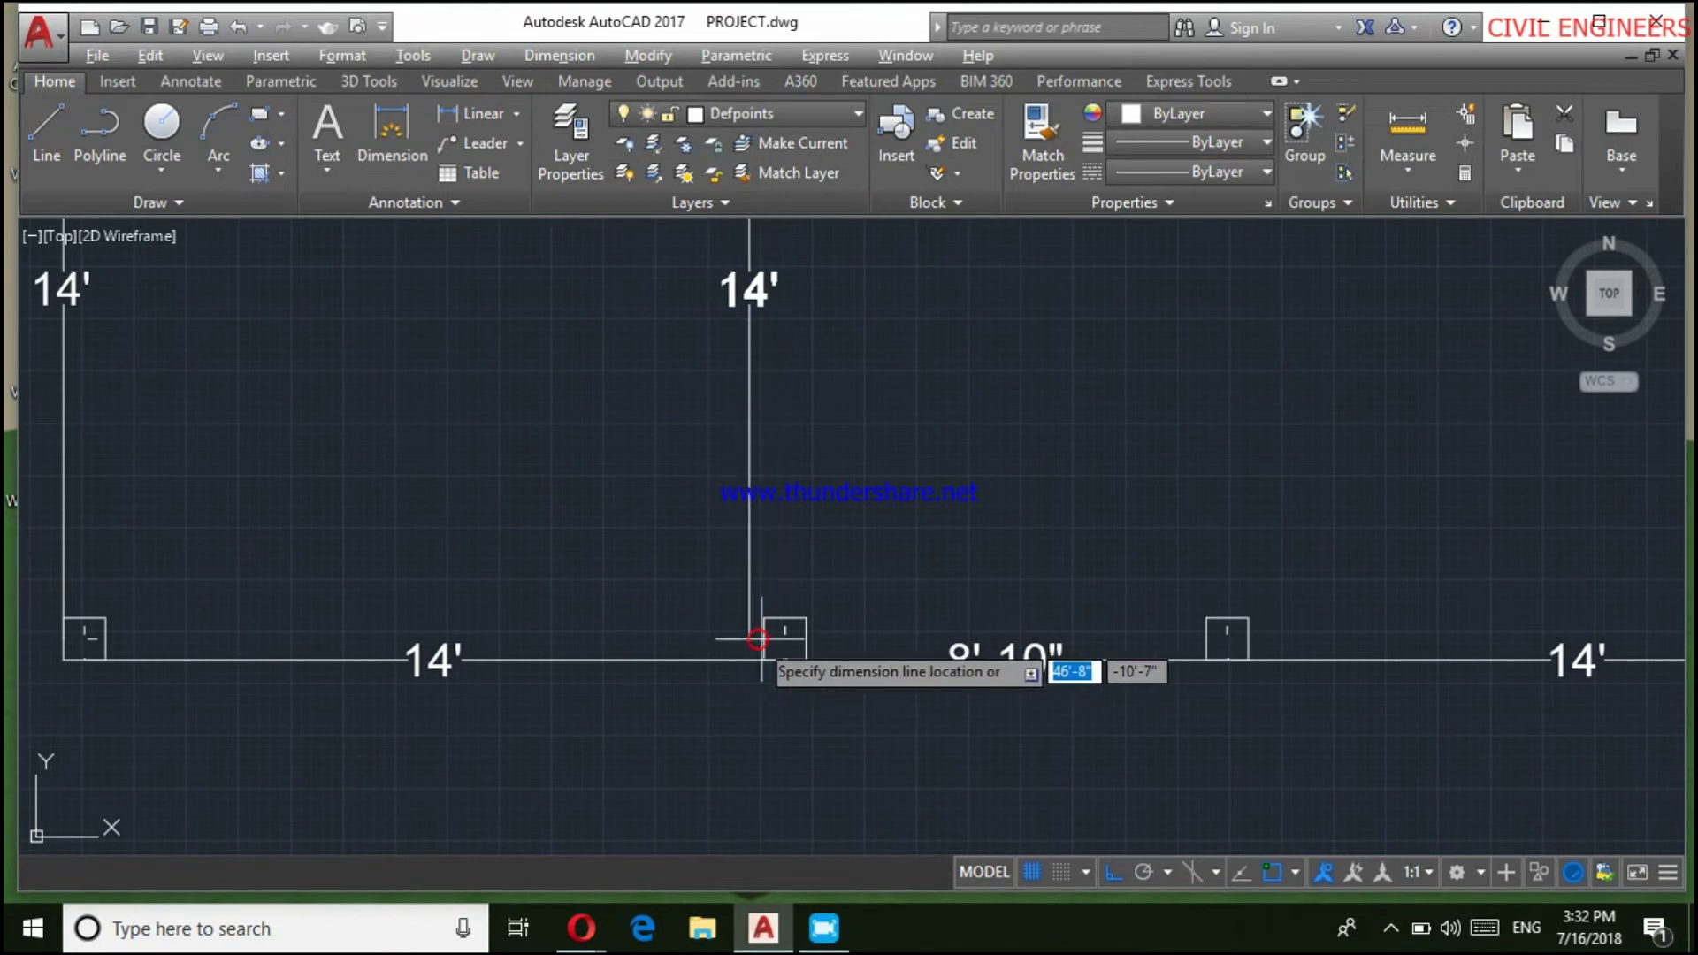
pyautogui.click(765, 642)
pyautogui.scroll(-3, 610, 558)
# Add a vertical 14' dimension on the second interior column line and recentre the plan
pyautogui.click(560, 54)
pyautogui.click(583, 115)
pyautogui.scroll(4, 406, 330)
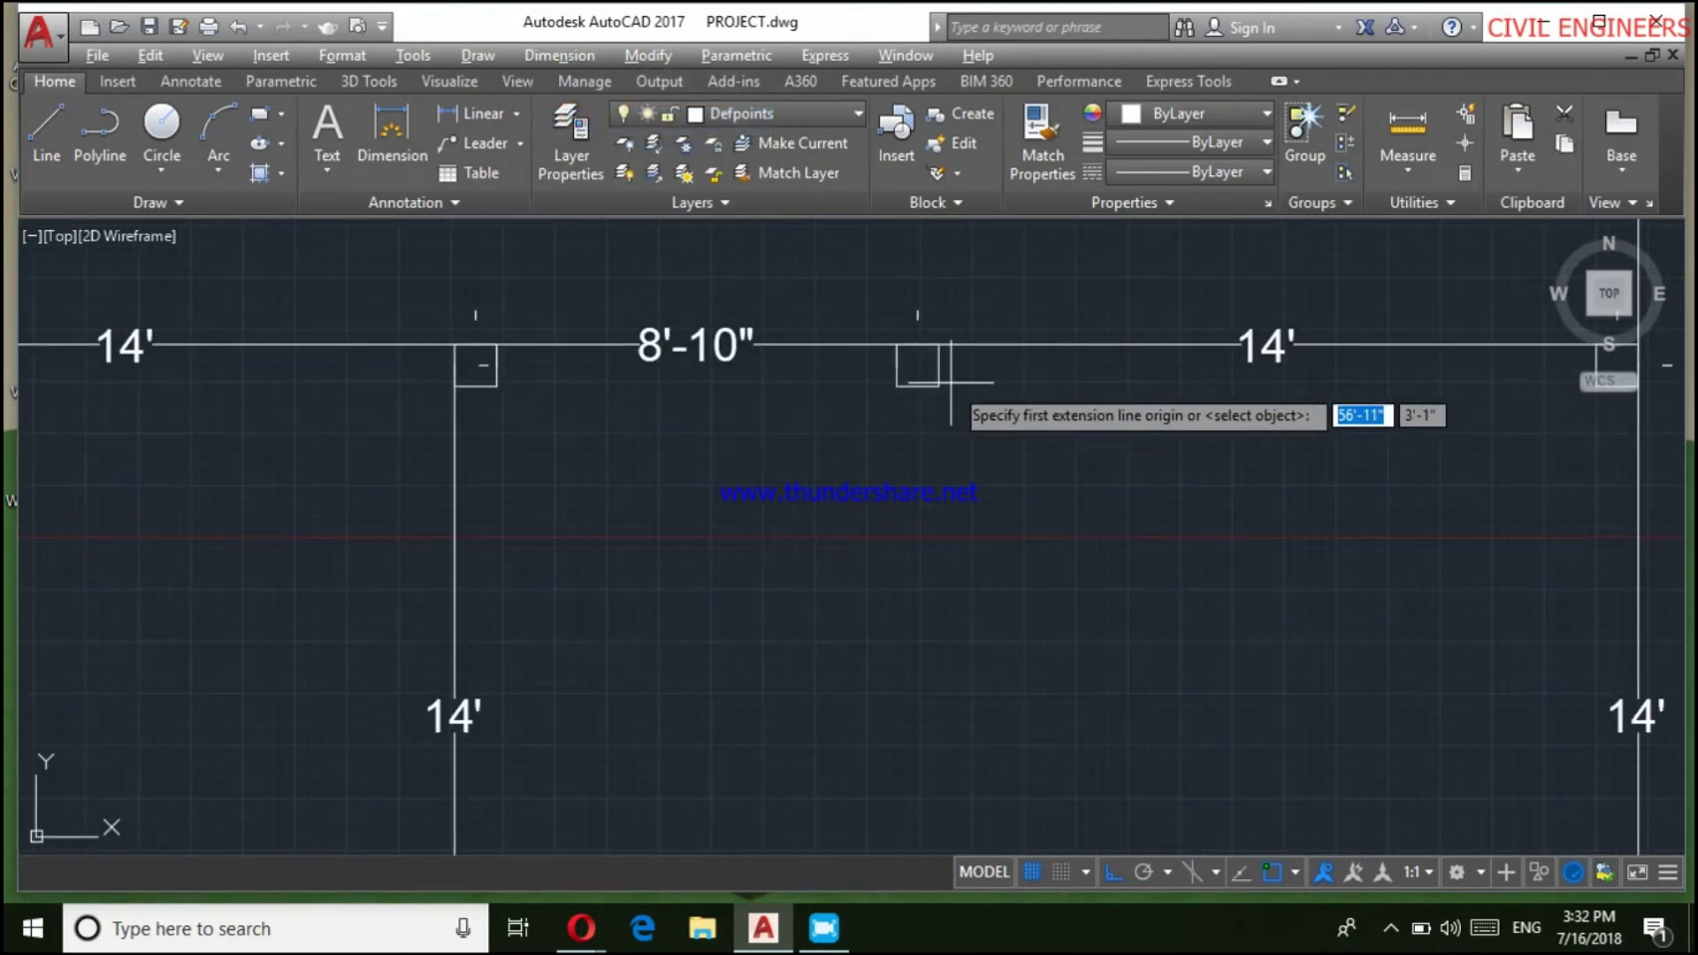
pyautogui.click(921, 368)
pyautogui.scroll(-3, 941, 360)
pyautogui.scroll(-1, 918, 633)
pyautogui.scroll(4, 910, 584)
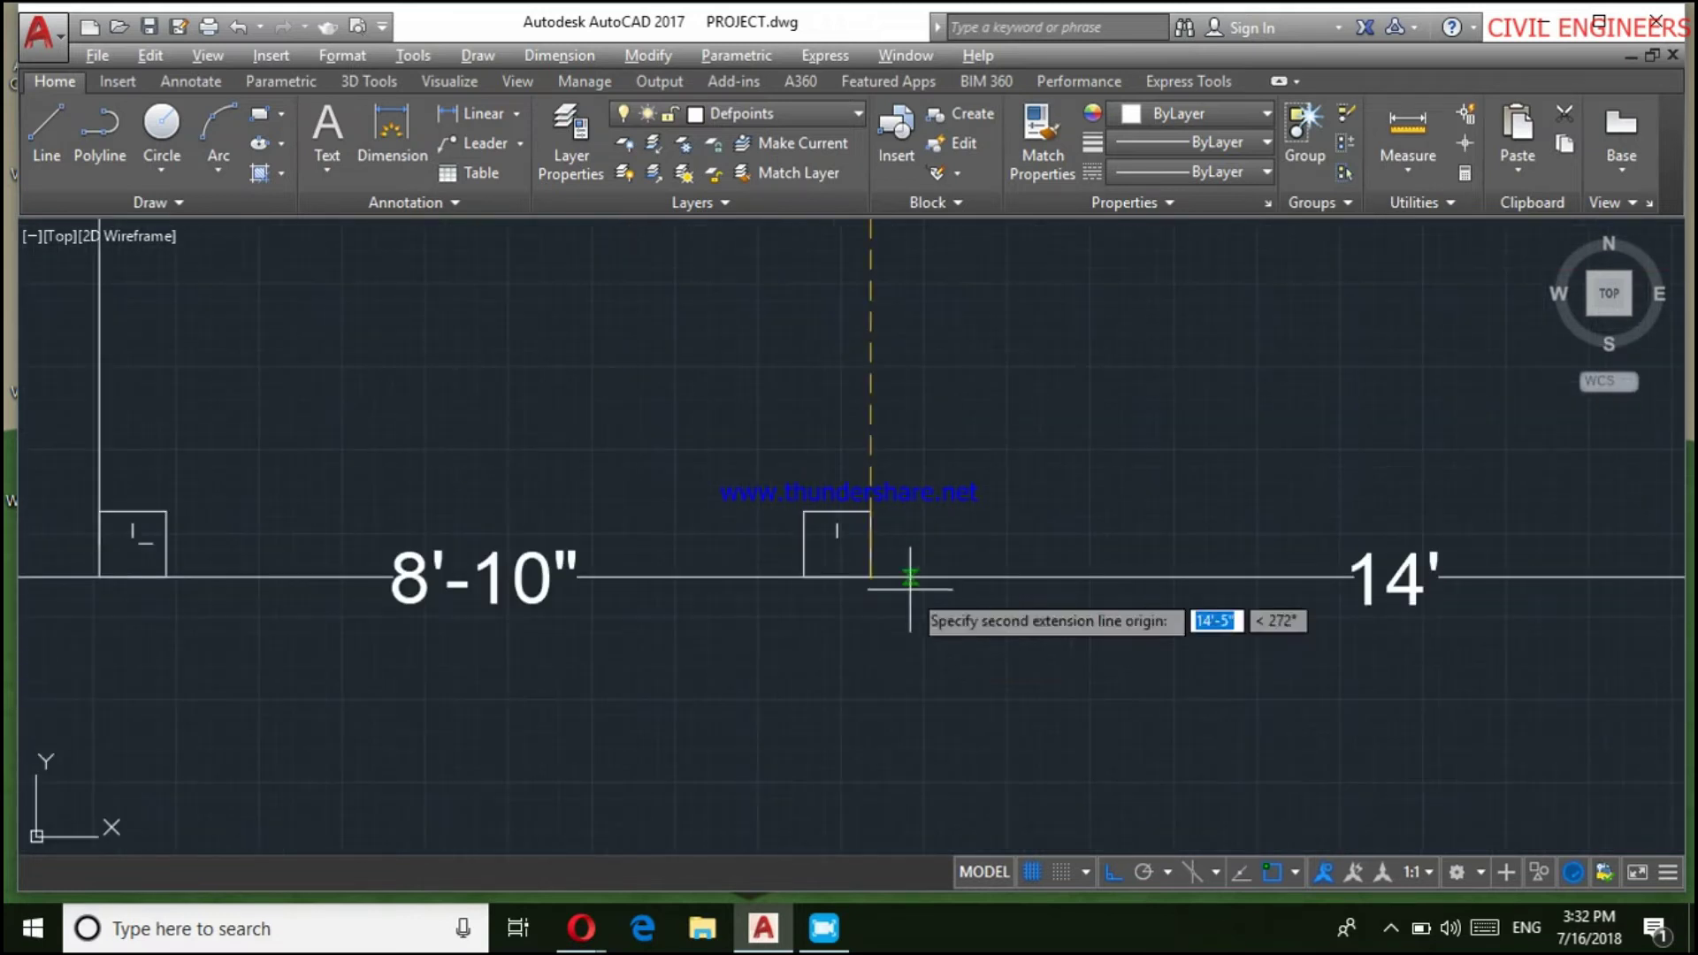
pyautogui.click(874, 548)
pyautogui.click(874, 548)
pyautogui.scroll(-4, 964, 677)
pyautogui.scroll(-2, 884, 602)
pyautogui.moveTo(822, 518)
pyautogui.mouseDown(button='middle')
pyautogui.moveTo(826, 587)
pyautogui.moveTo(884, 618)
pyautogui.moveTo(902, 757)
pyautogui.moveTo(899, 686)
pyautogui.mouseUp(button='middle')
pyautogui.scroll(-1, 826, 593)
pyautogui.scroll(1, 871, 610)
# Add a 46'-6" aligned diagonal dimension from the grid's top-right to bottom-left corner
pyautogui.click(585, 56)
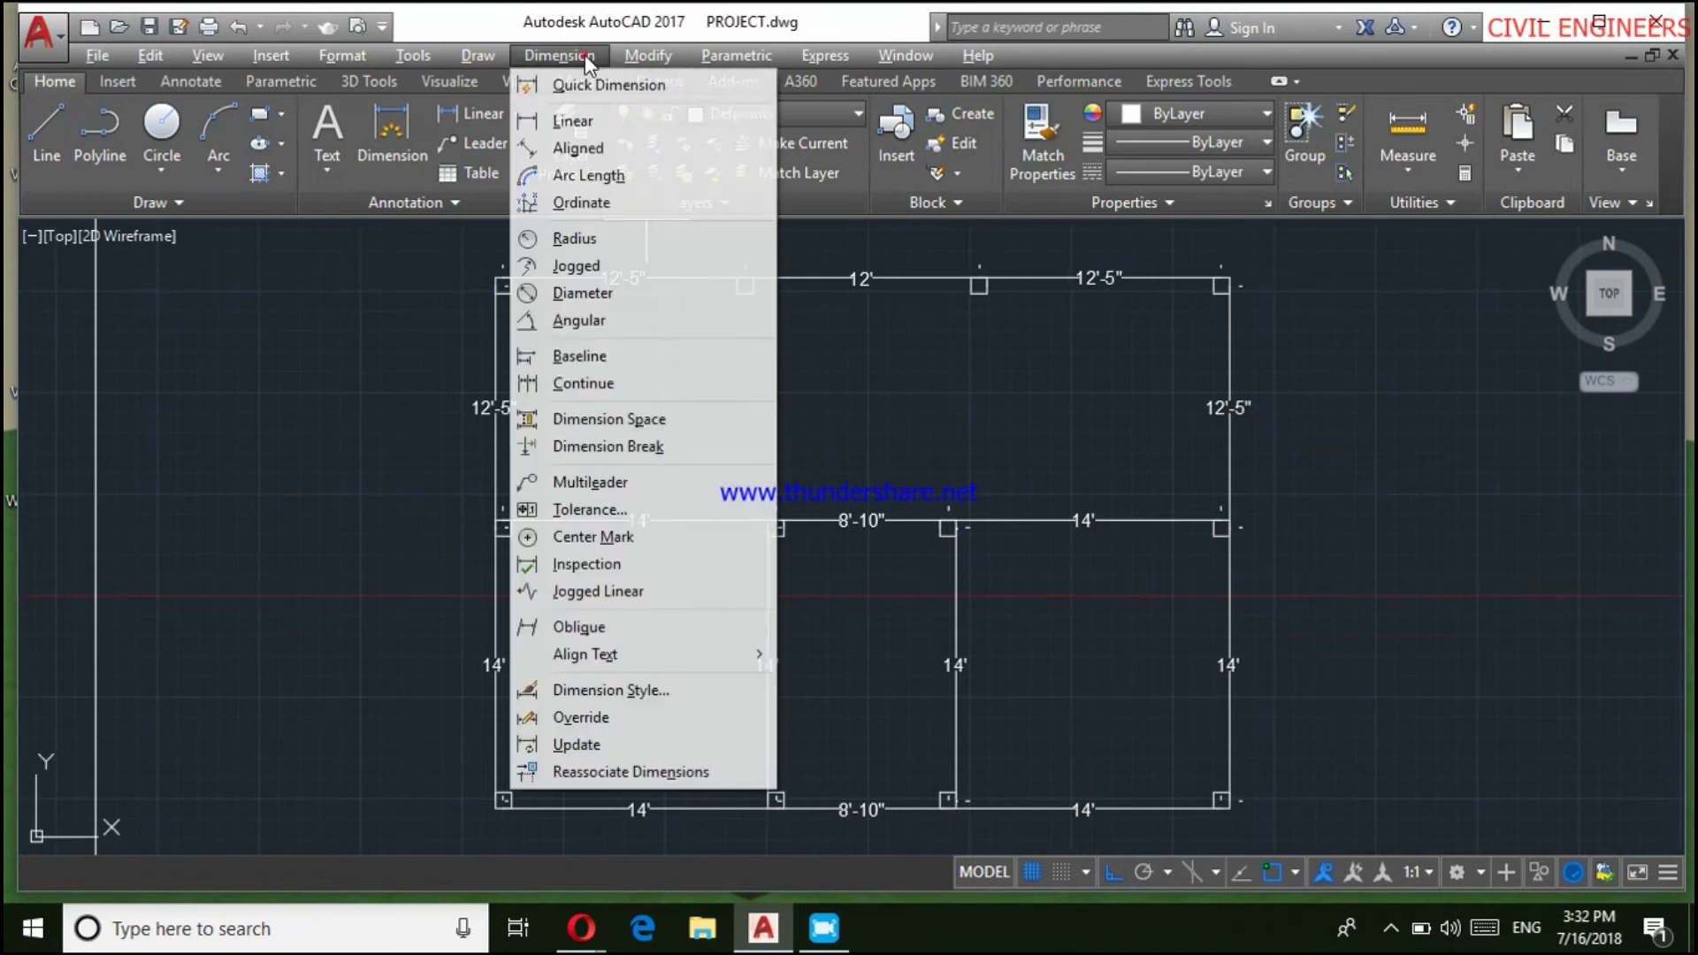
pyautogui.click(607, 146)
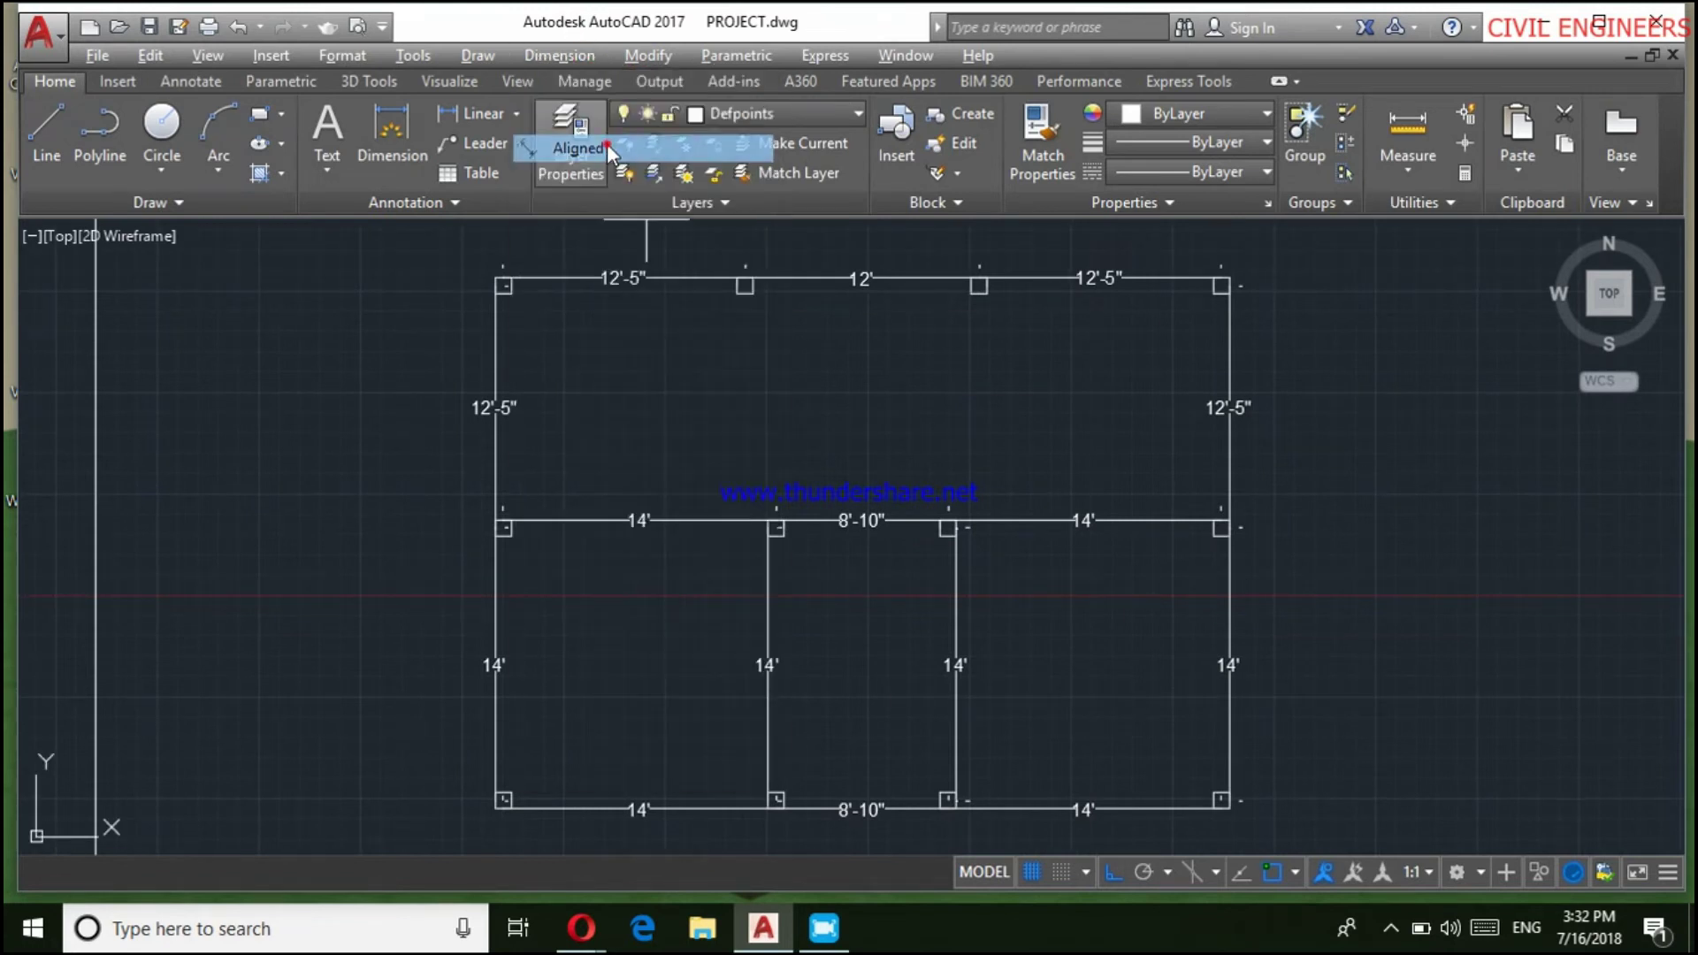
pyautogui.scroll(3, 1200, 277)
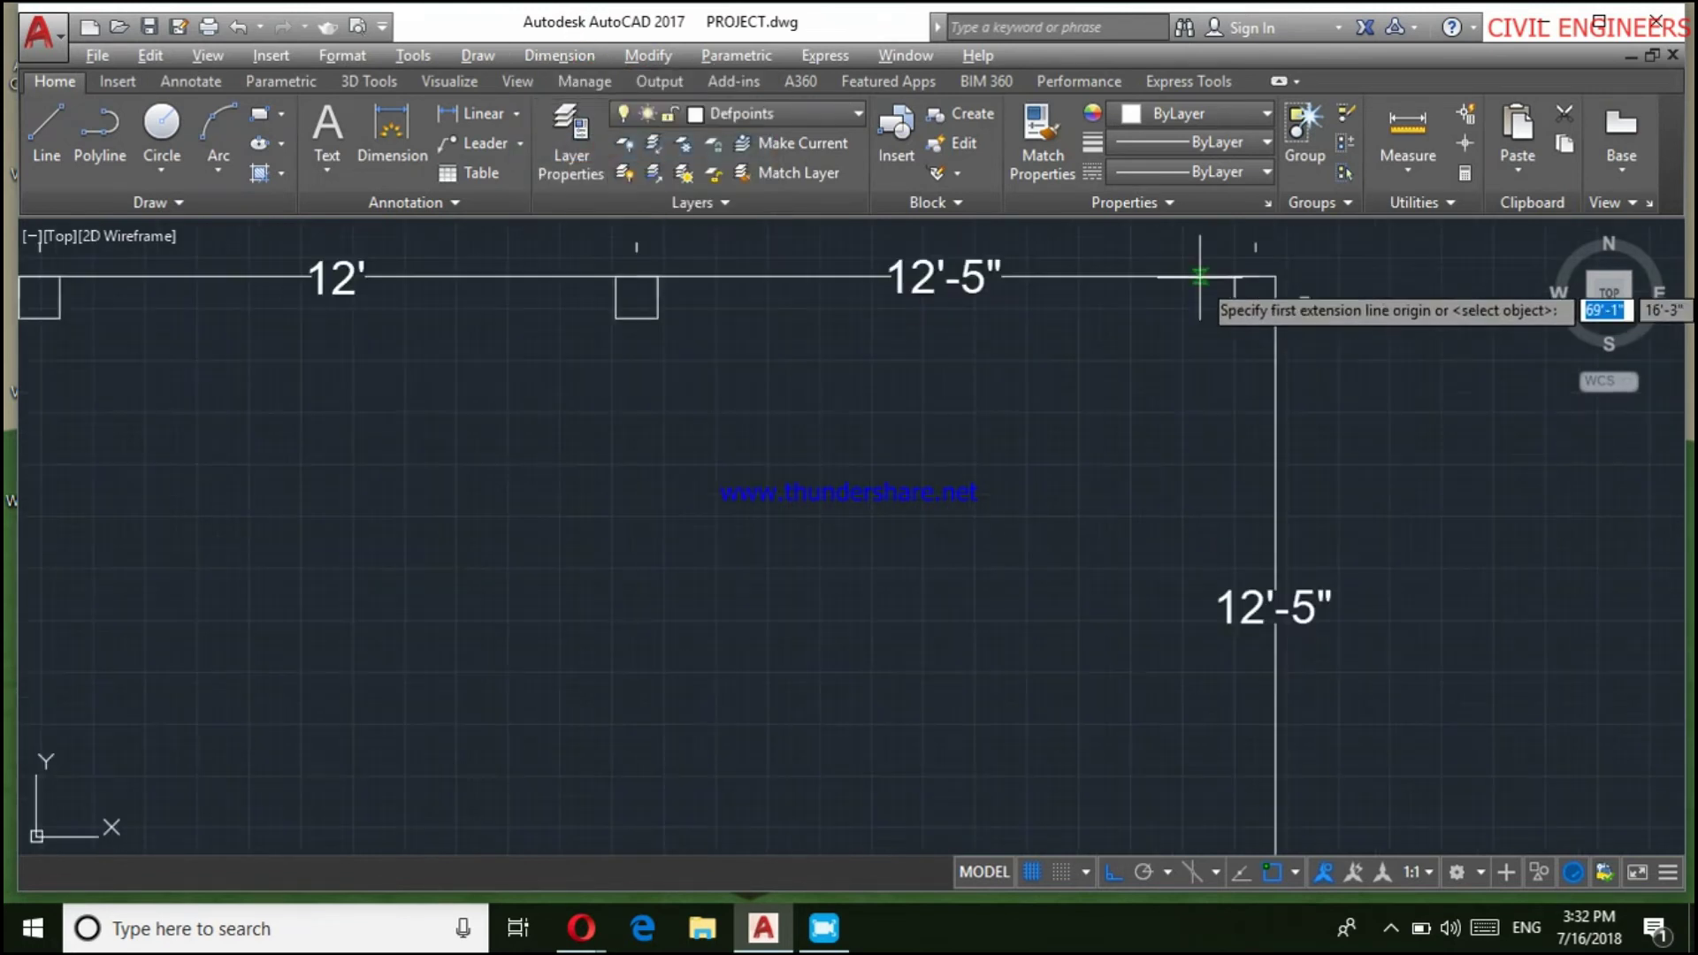
pyautogui.click(1264, 277)
pyautogui.scroll(-3, 1260, 276)
pyautogui.scroll(-3, 1256, 276)
pyautogui.scroll(3, 972, 453)
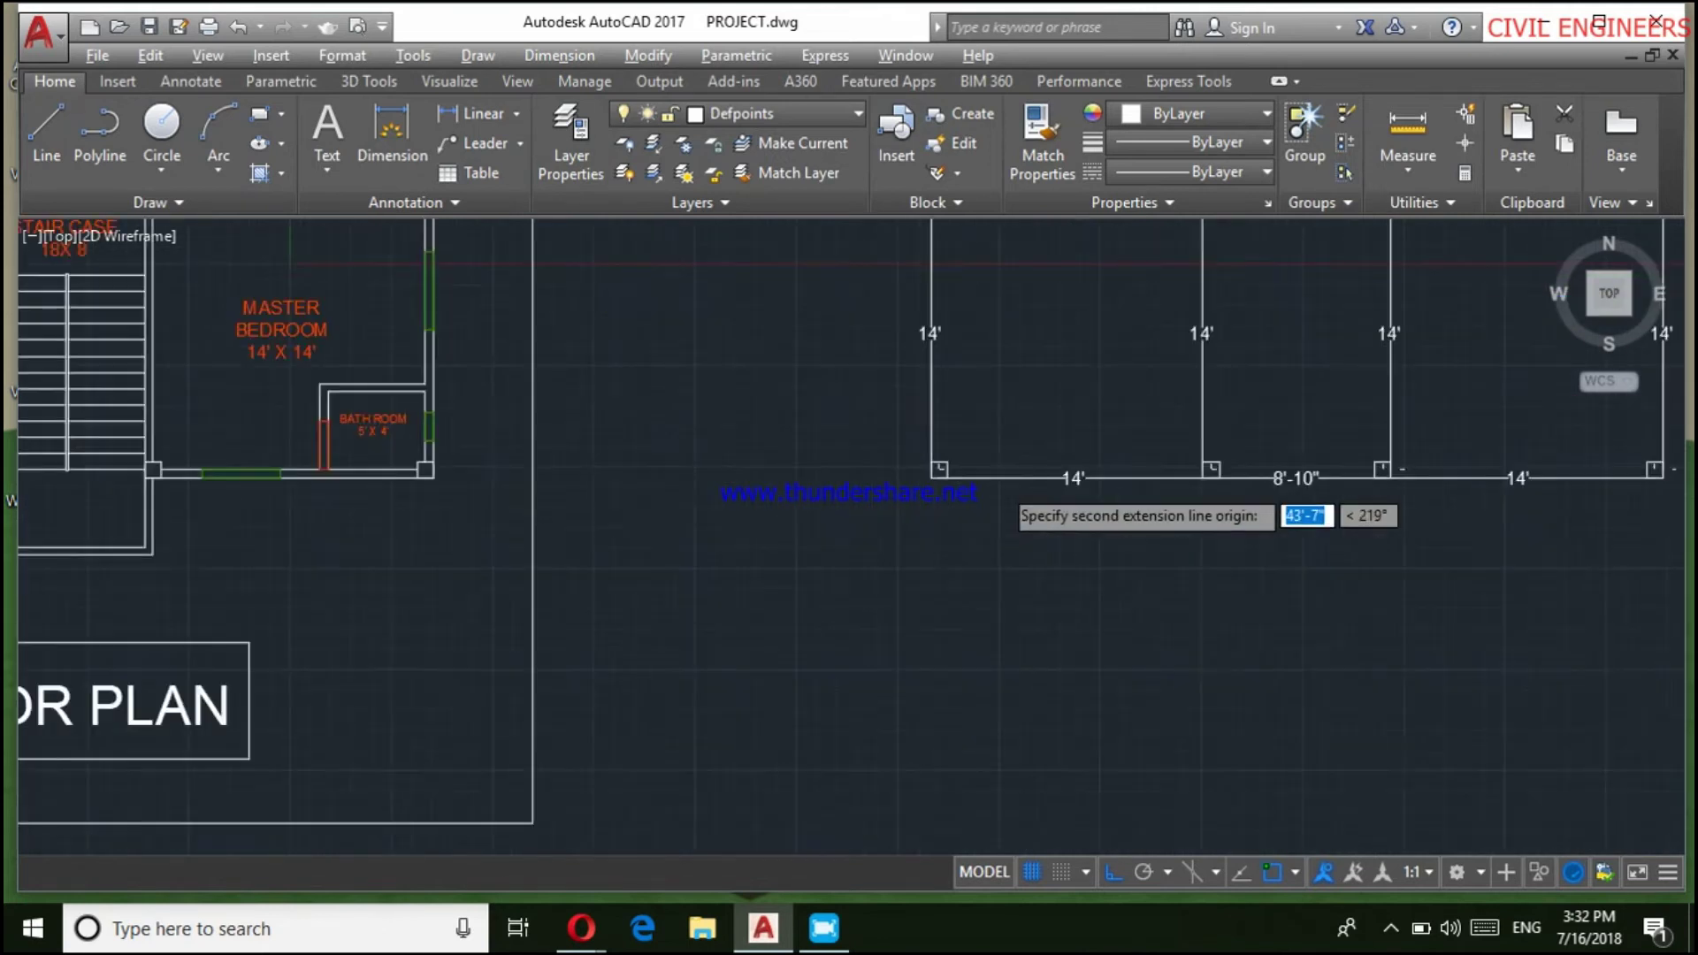
pyautogui.scroll(2, 882, 482)
pyautogui.scroll(-2, 889, 478)
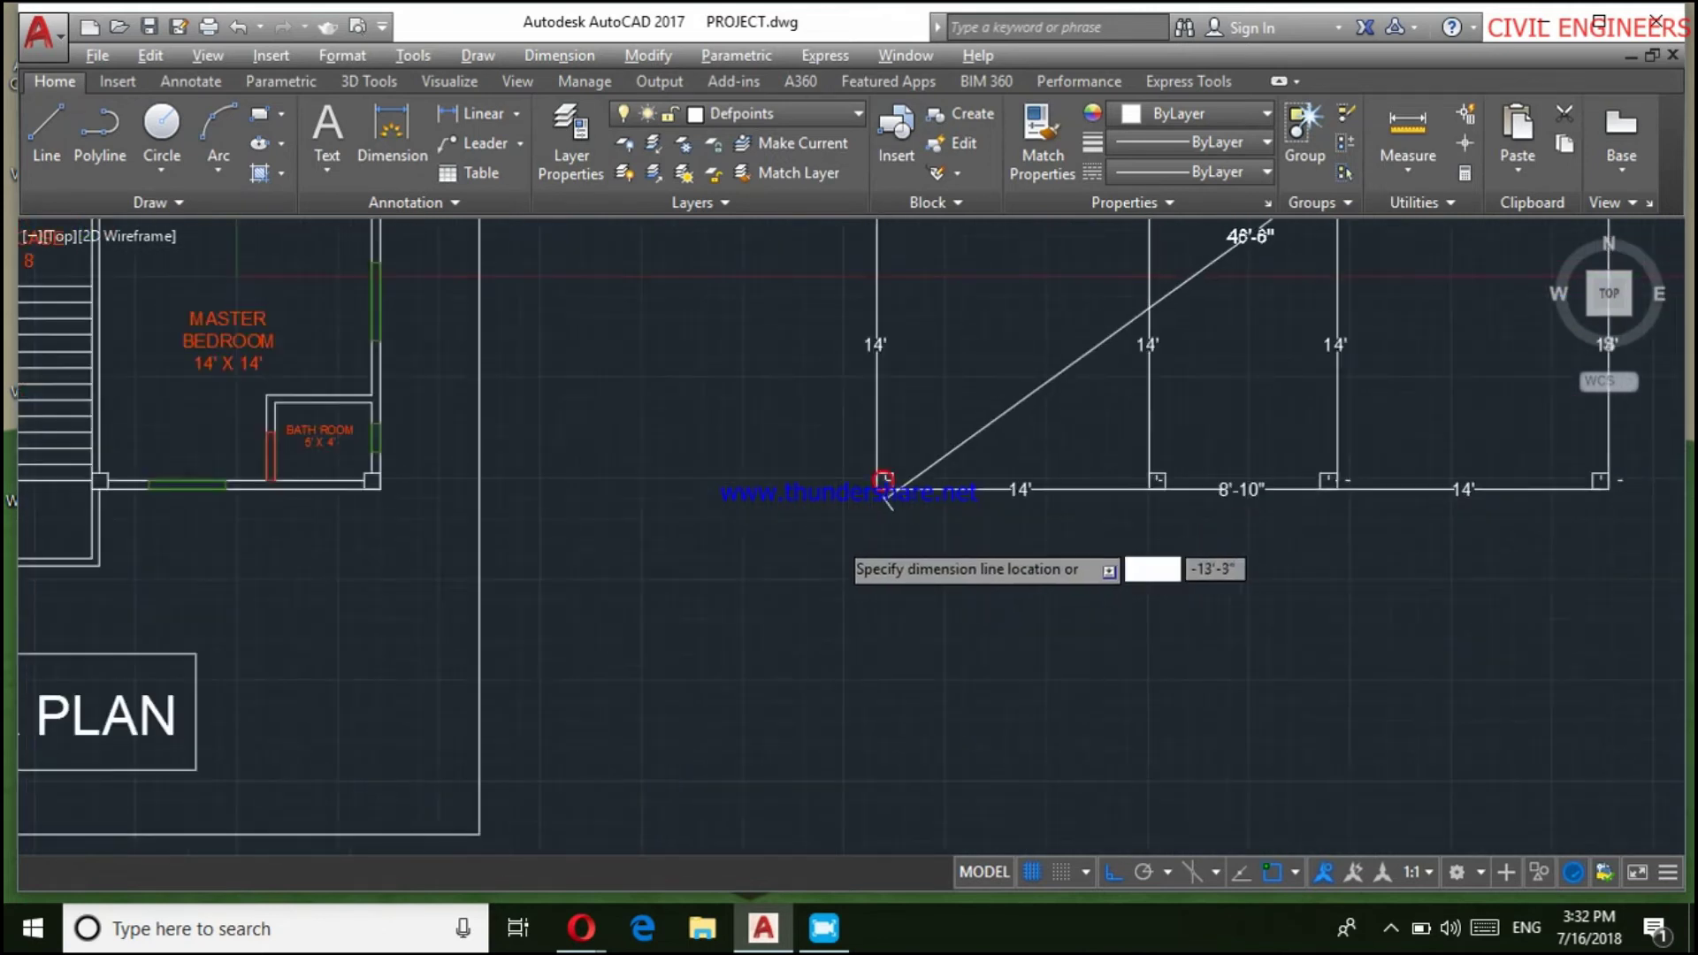
pyautogui.scroll(-2, 876, 477)
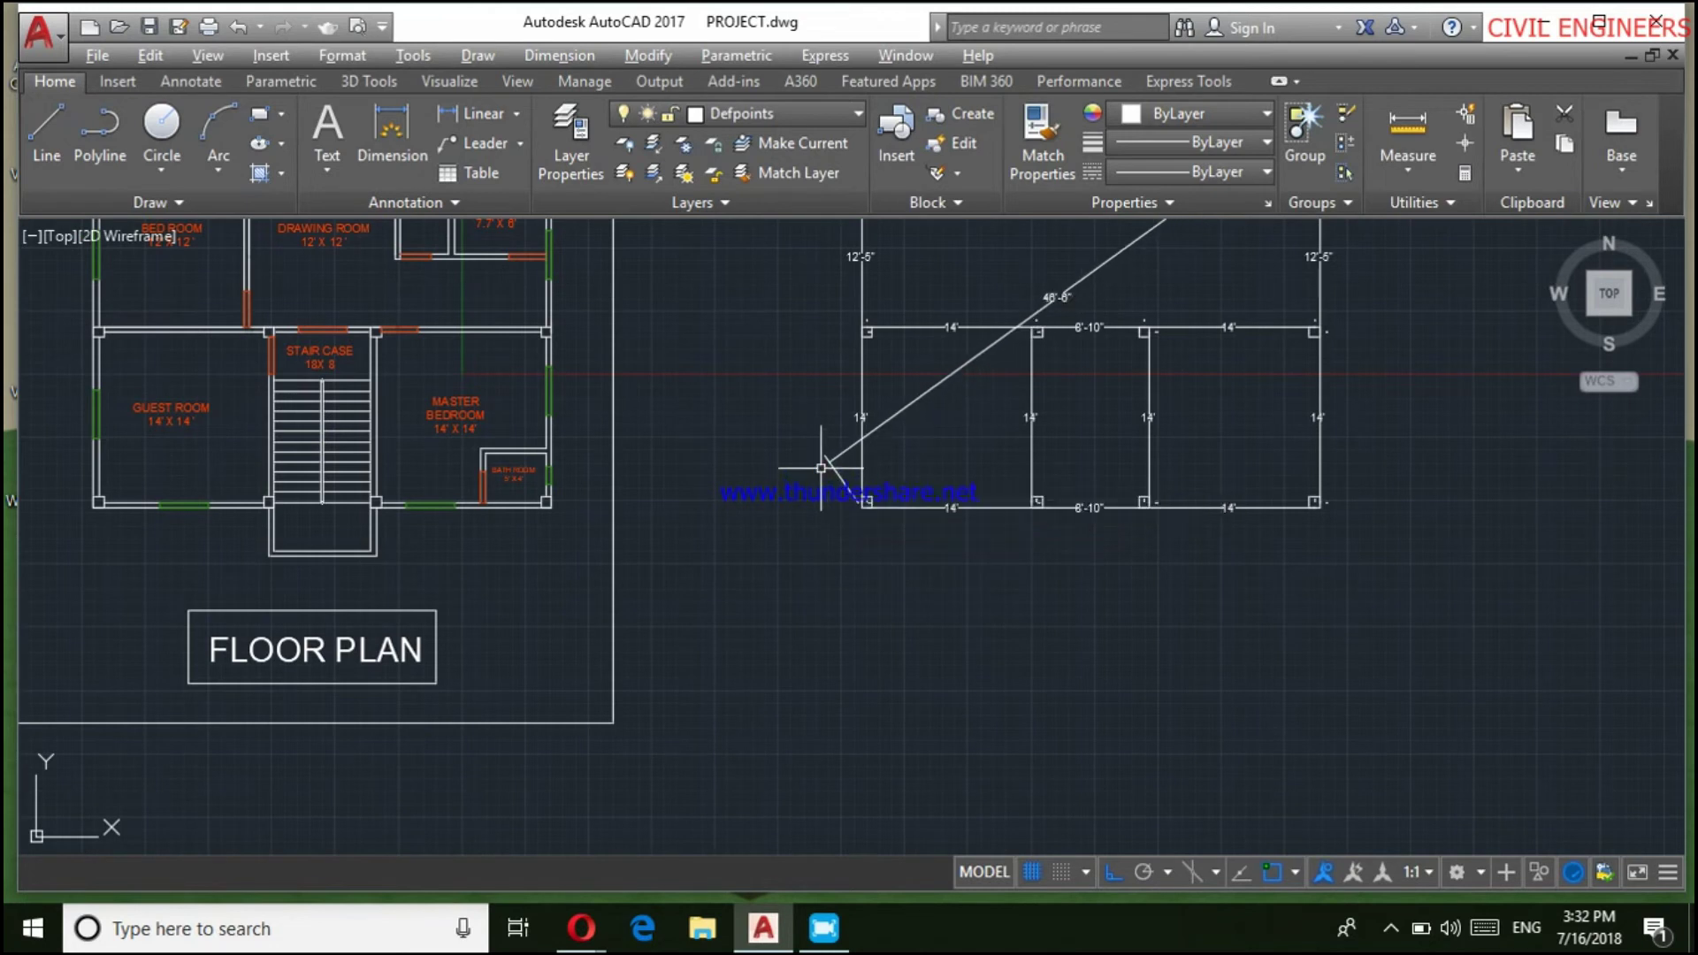
pyautogui.scroll(-2, 795, 475)
pyautogui.scroll(3, 801, 276)
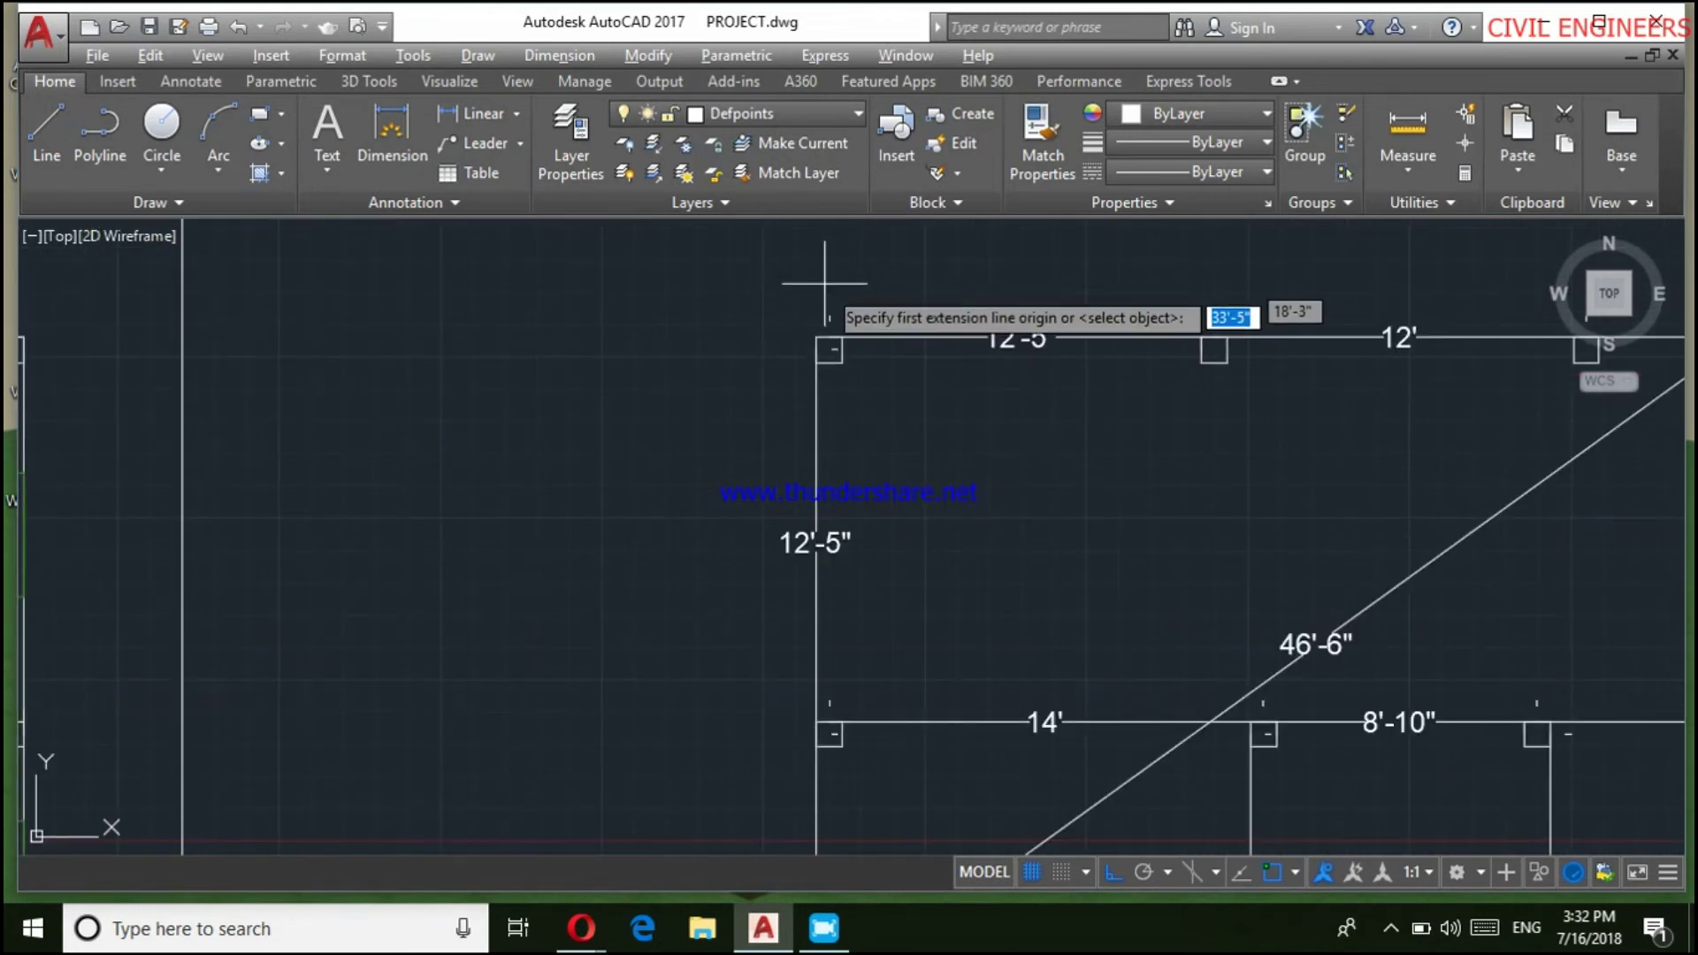
# Add the crossing 46'-6" diagonal dimension from the top-left to bottom-right corner
pyautogui.click(809, 336)
pyautogui.scroll(-3, 796, 326)
pyautogui.scroll(3, 760, 464)
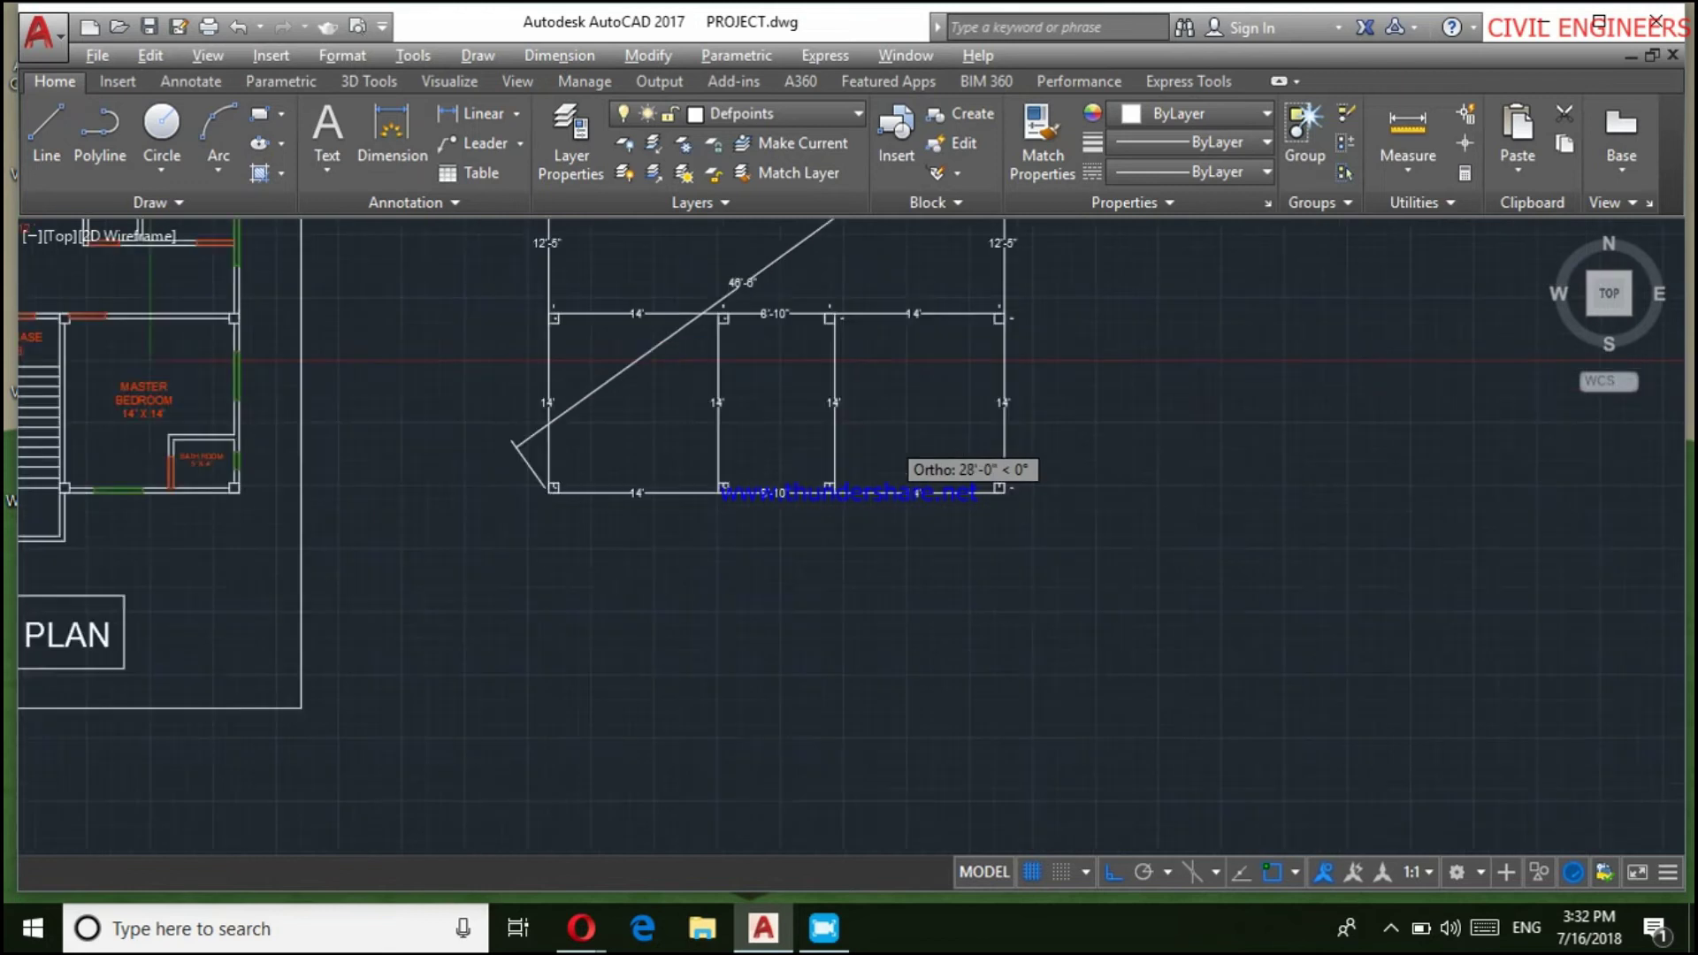
pyautogui.scroll(1, 1031, 511)
pyautogui.scroll(2, 1096, 530)
pyautogui.click(1108, 529)
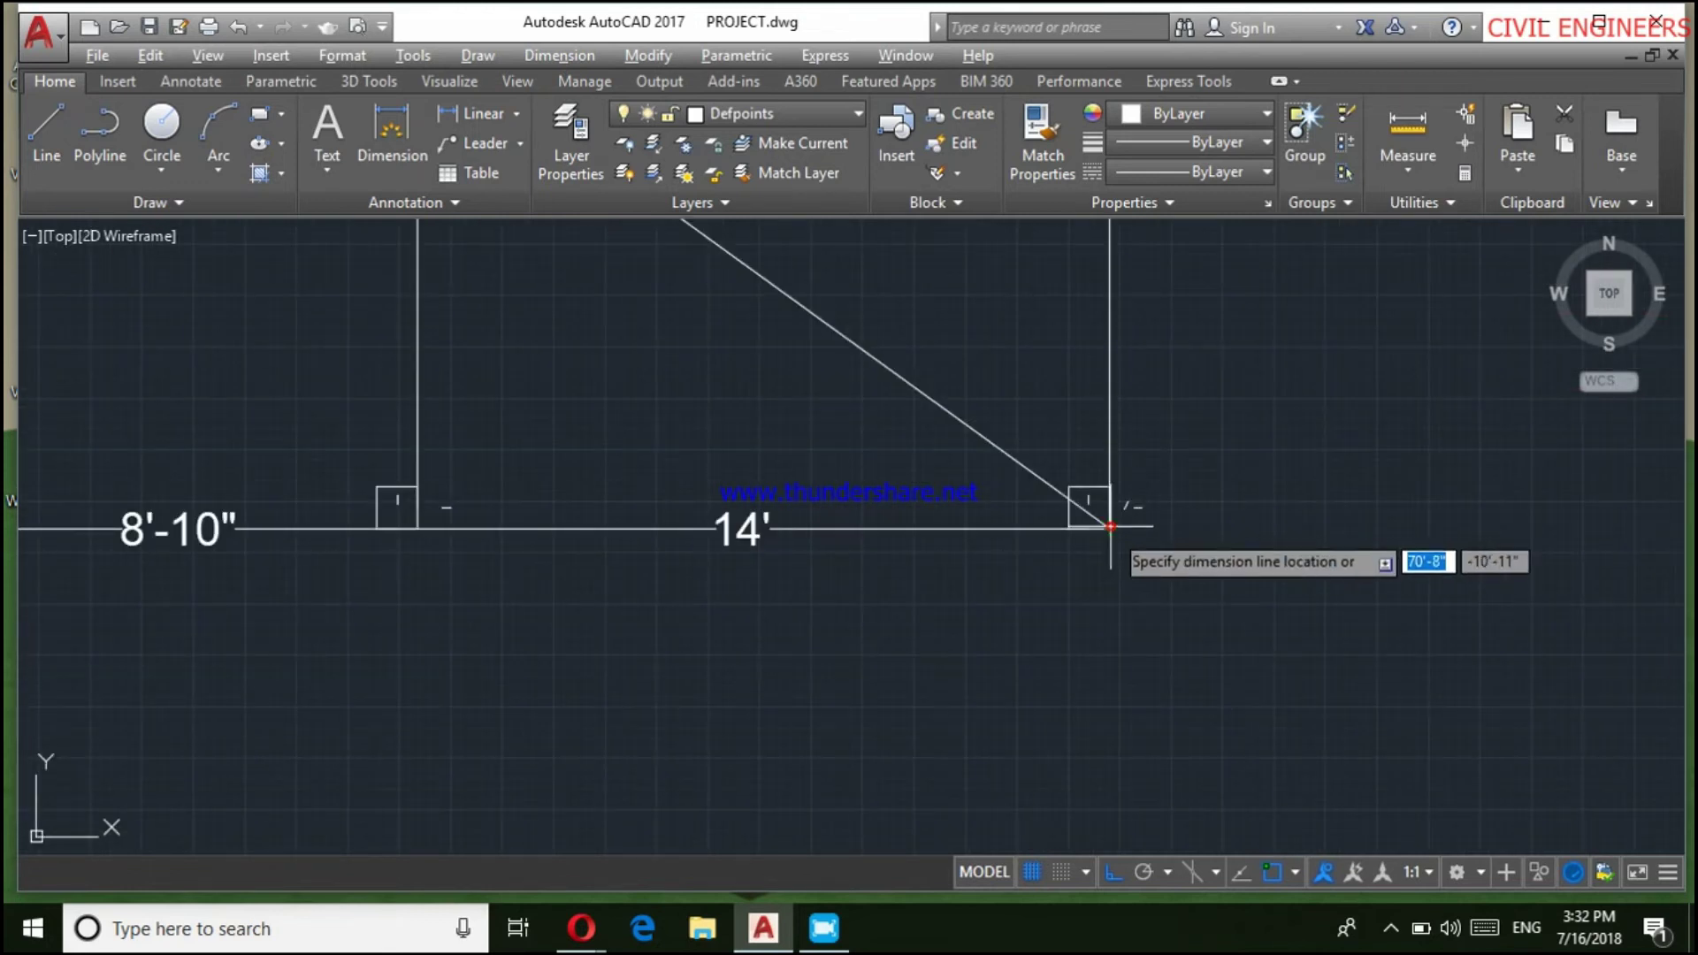
pyautogui.scroll(-4, 1103, 531)
pyautogui.scroll(-2, 1103, 529)
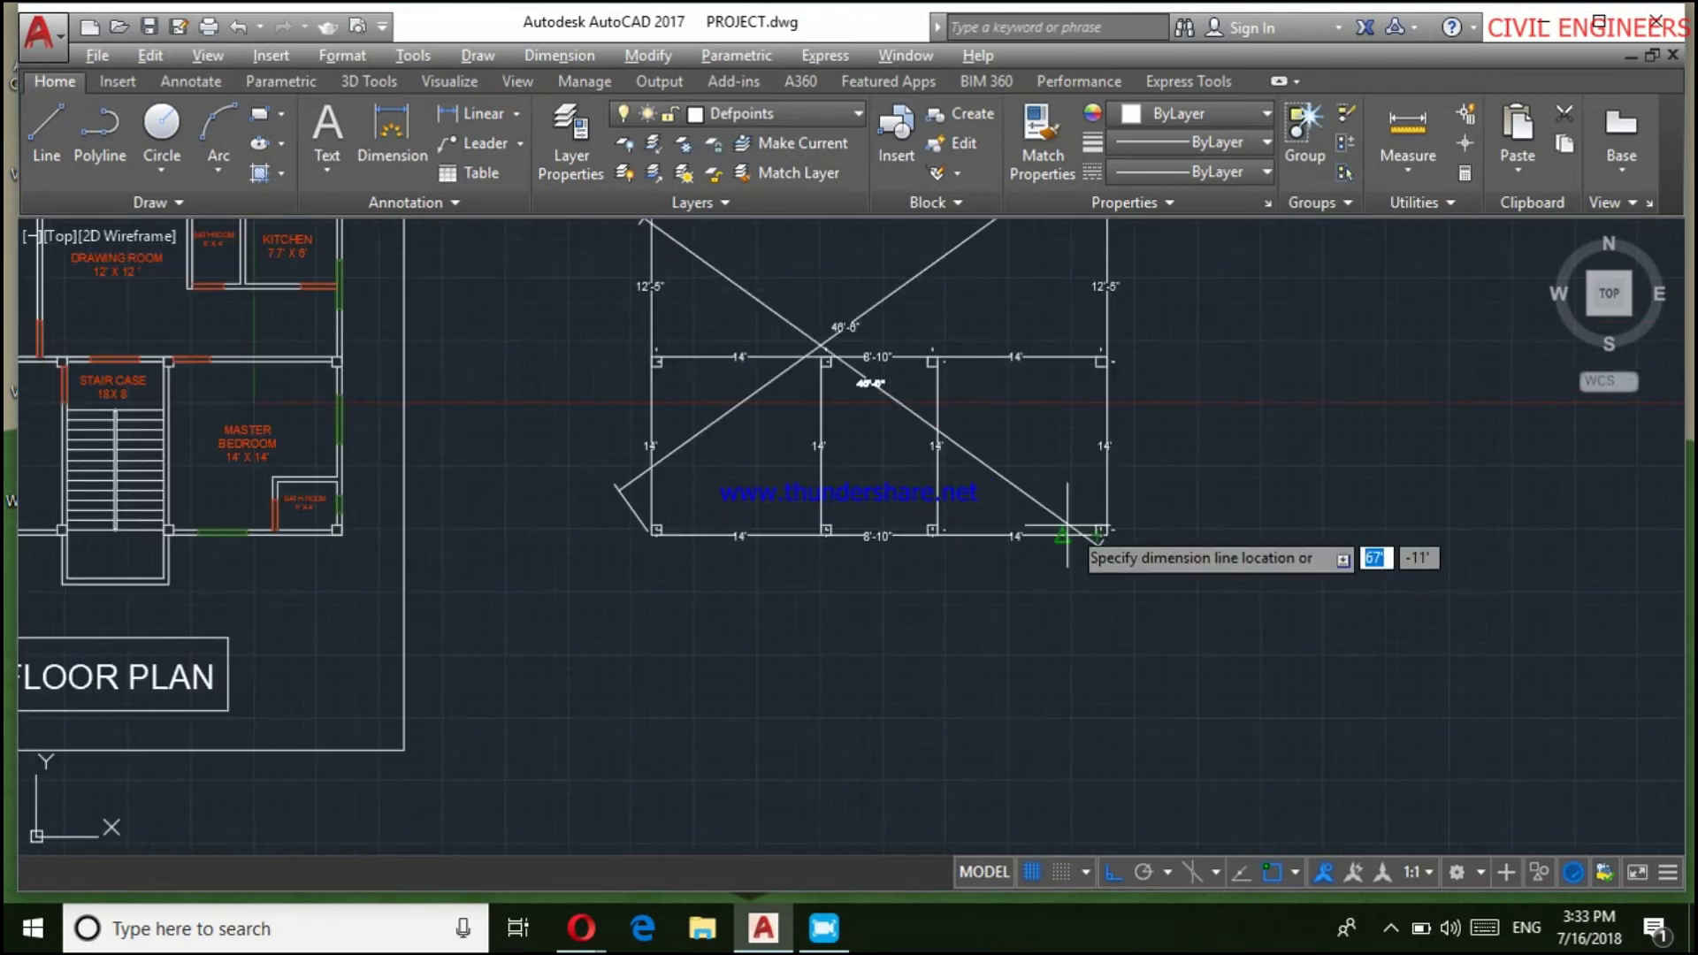
pyautogui.click(1070, 453)
pyautogui.scroll(-3, 953, 333)
pyautogui.scroll(5, 956, 398)
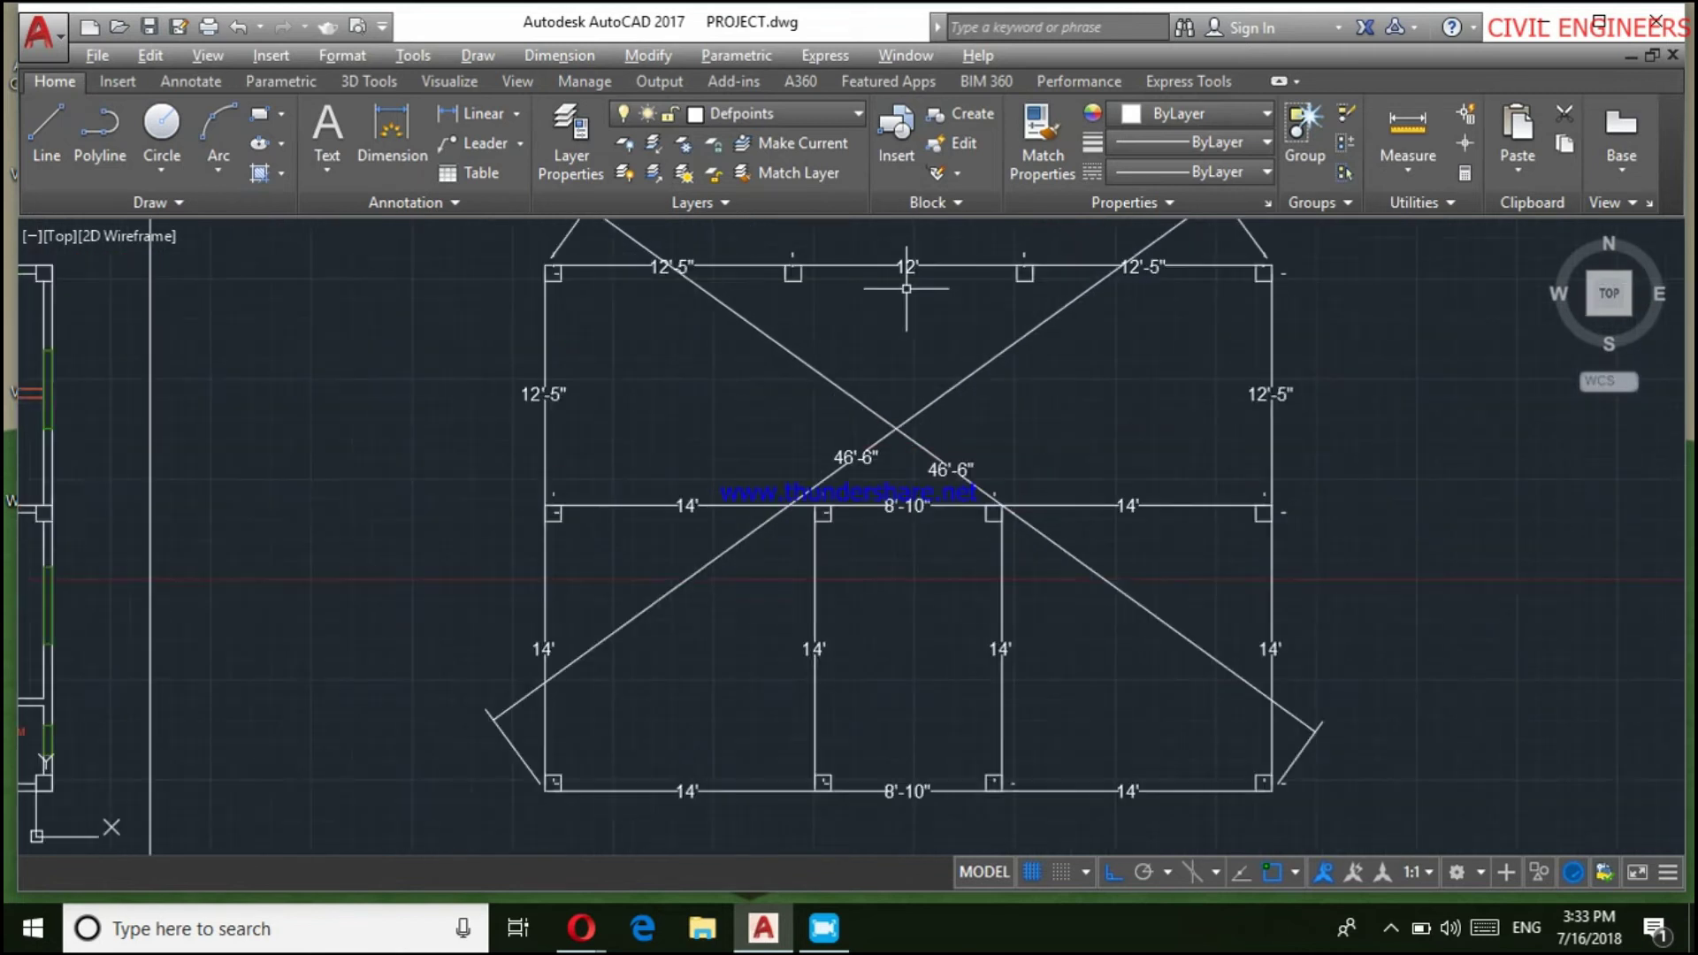
pyautogui.scroll(3, 962, 536)
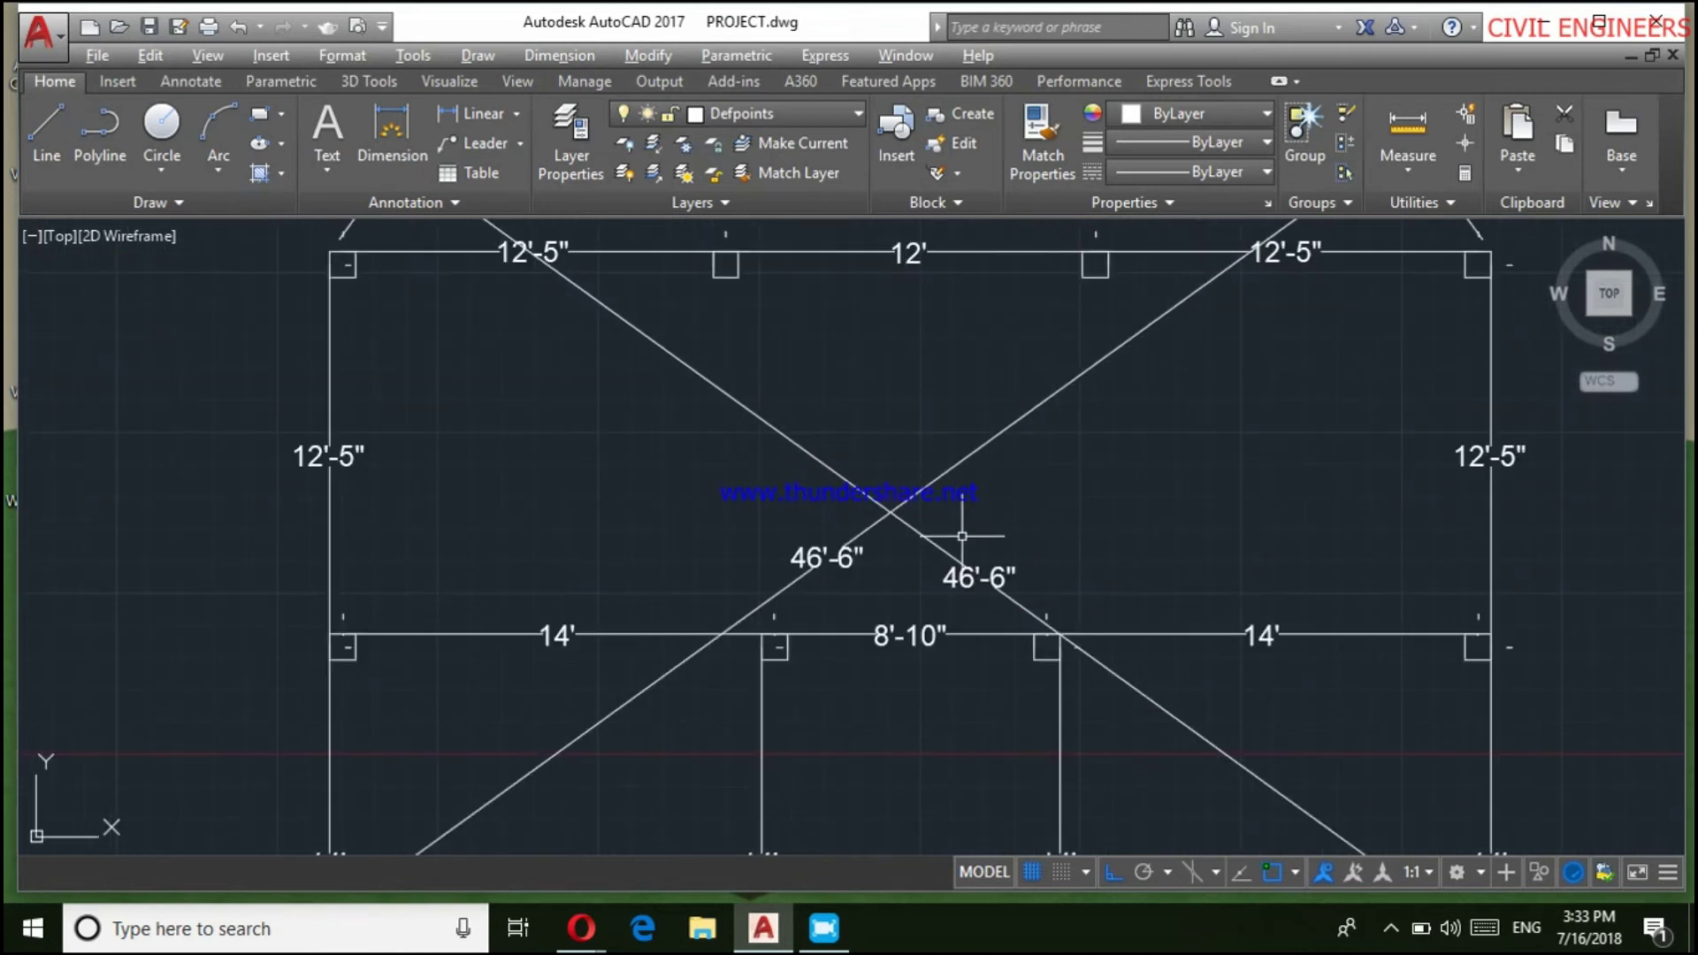
# Move the overlapping 46'-6" label beside the other diagonal label and pan to show the plan
pyautogui.click(979, 577)
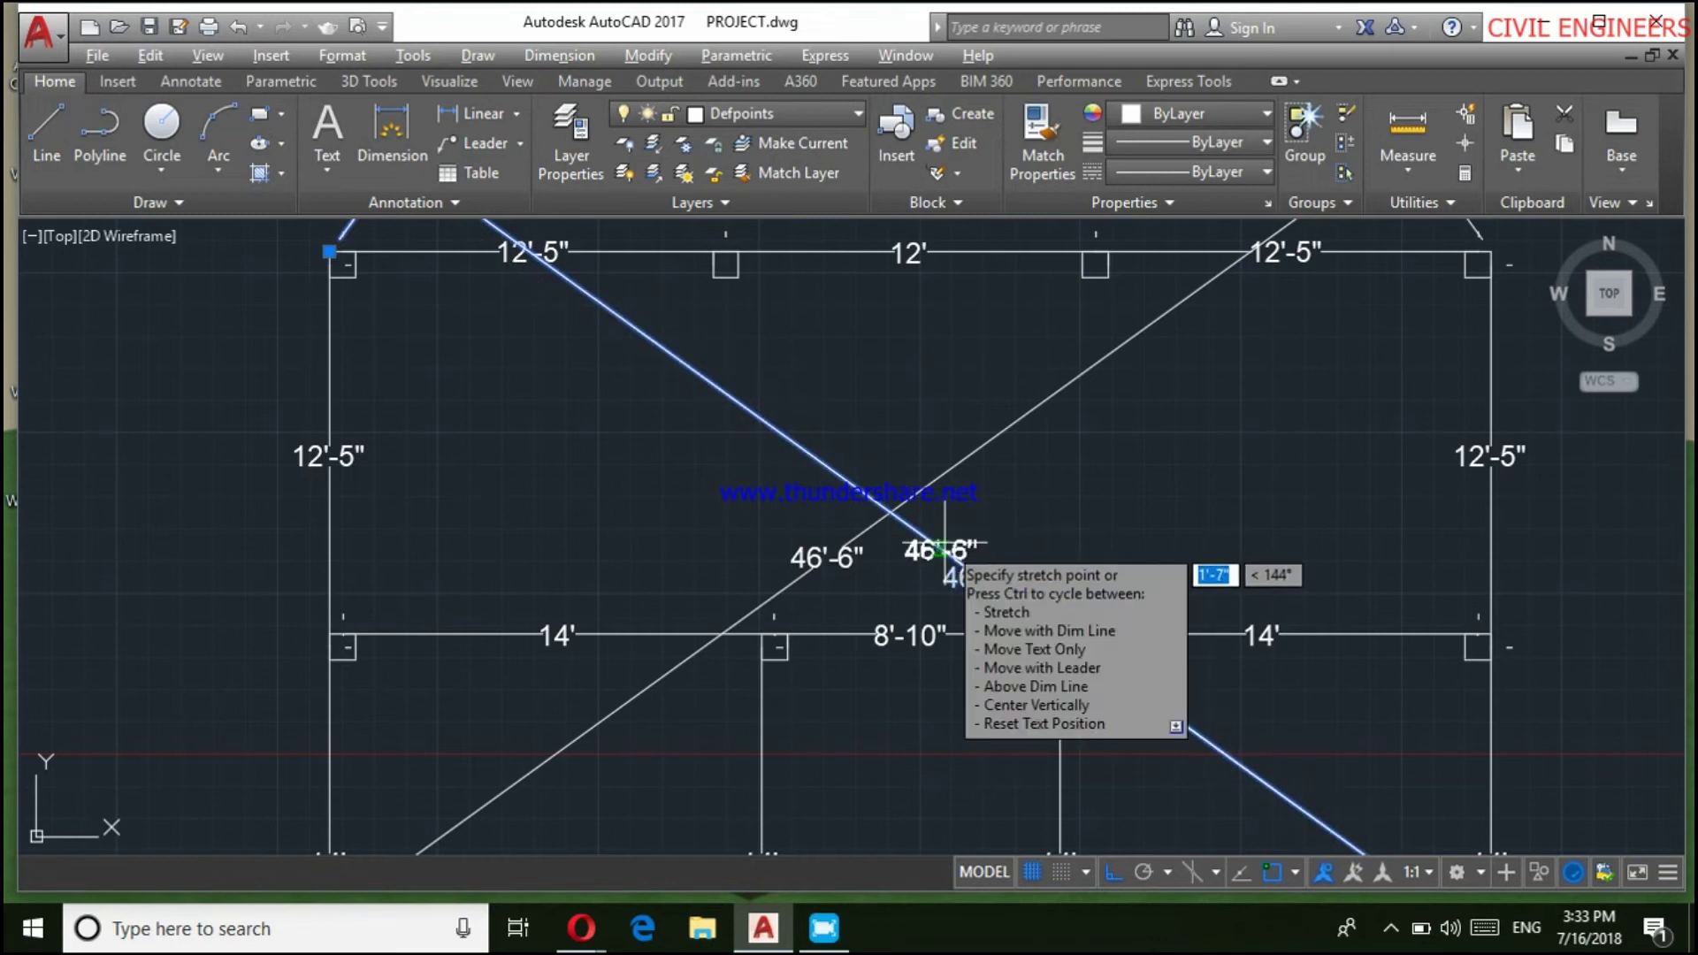
pyautogui.click(944, 534)
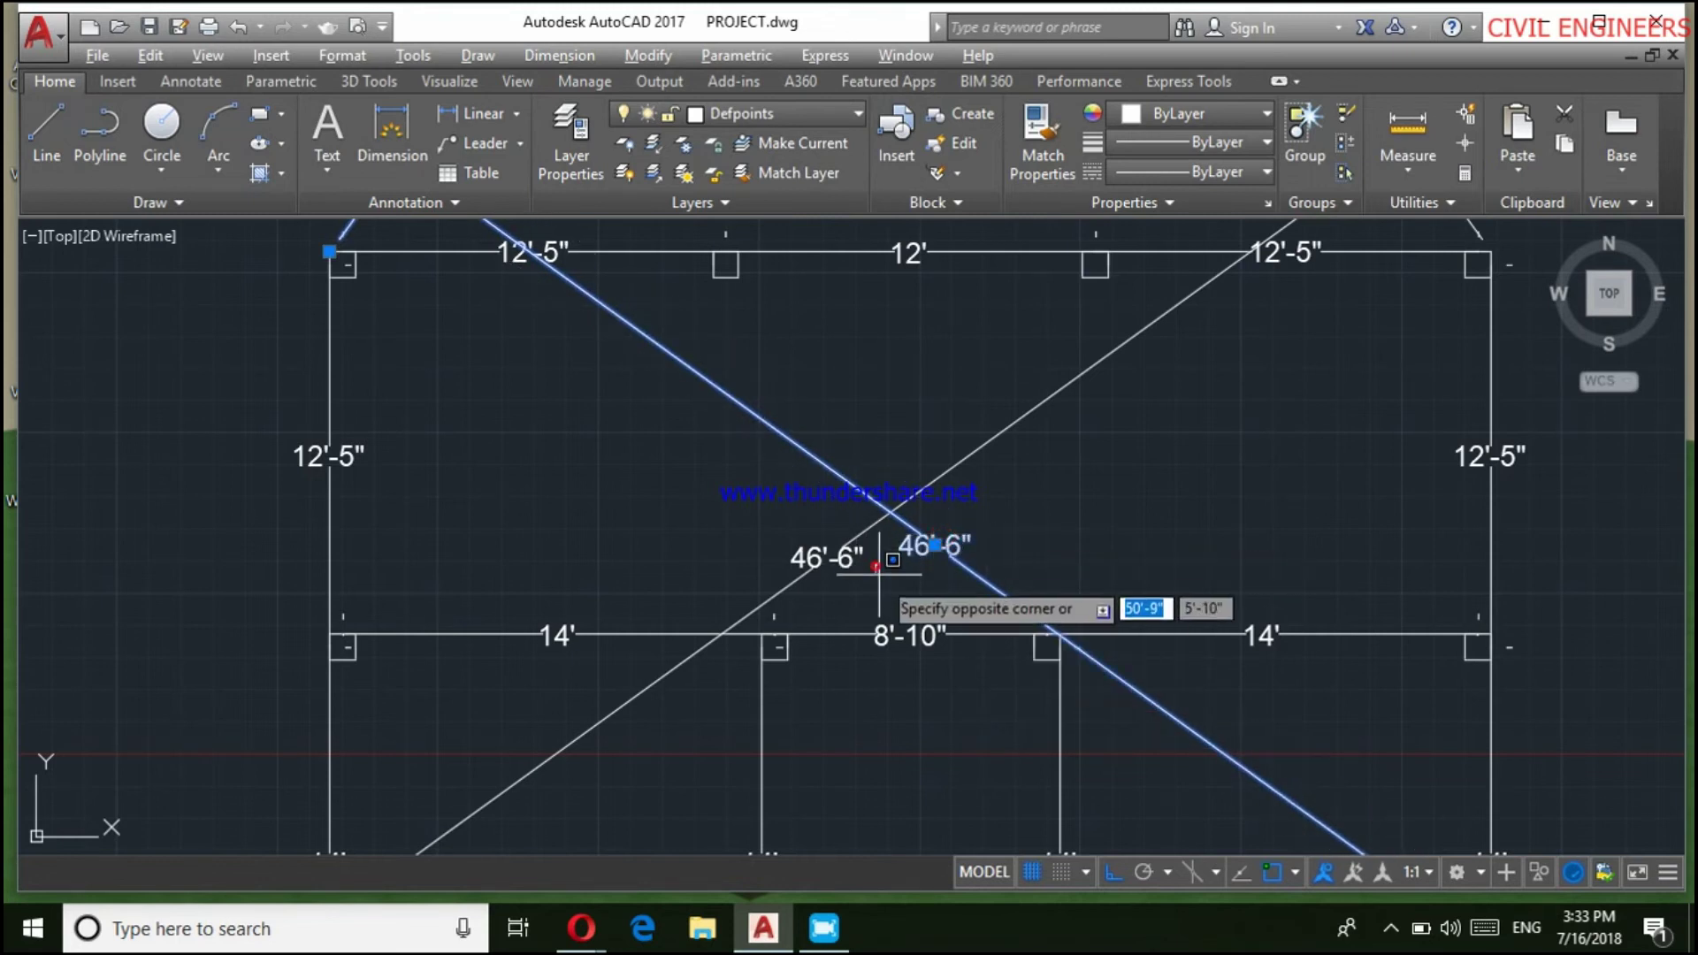
pyautogui.scroll(-2, 778, 544)
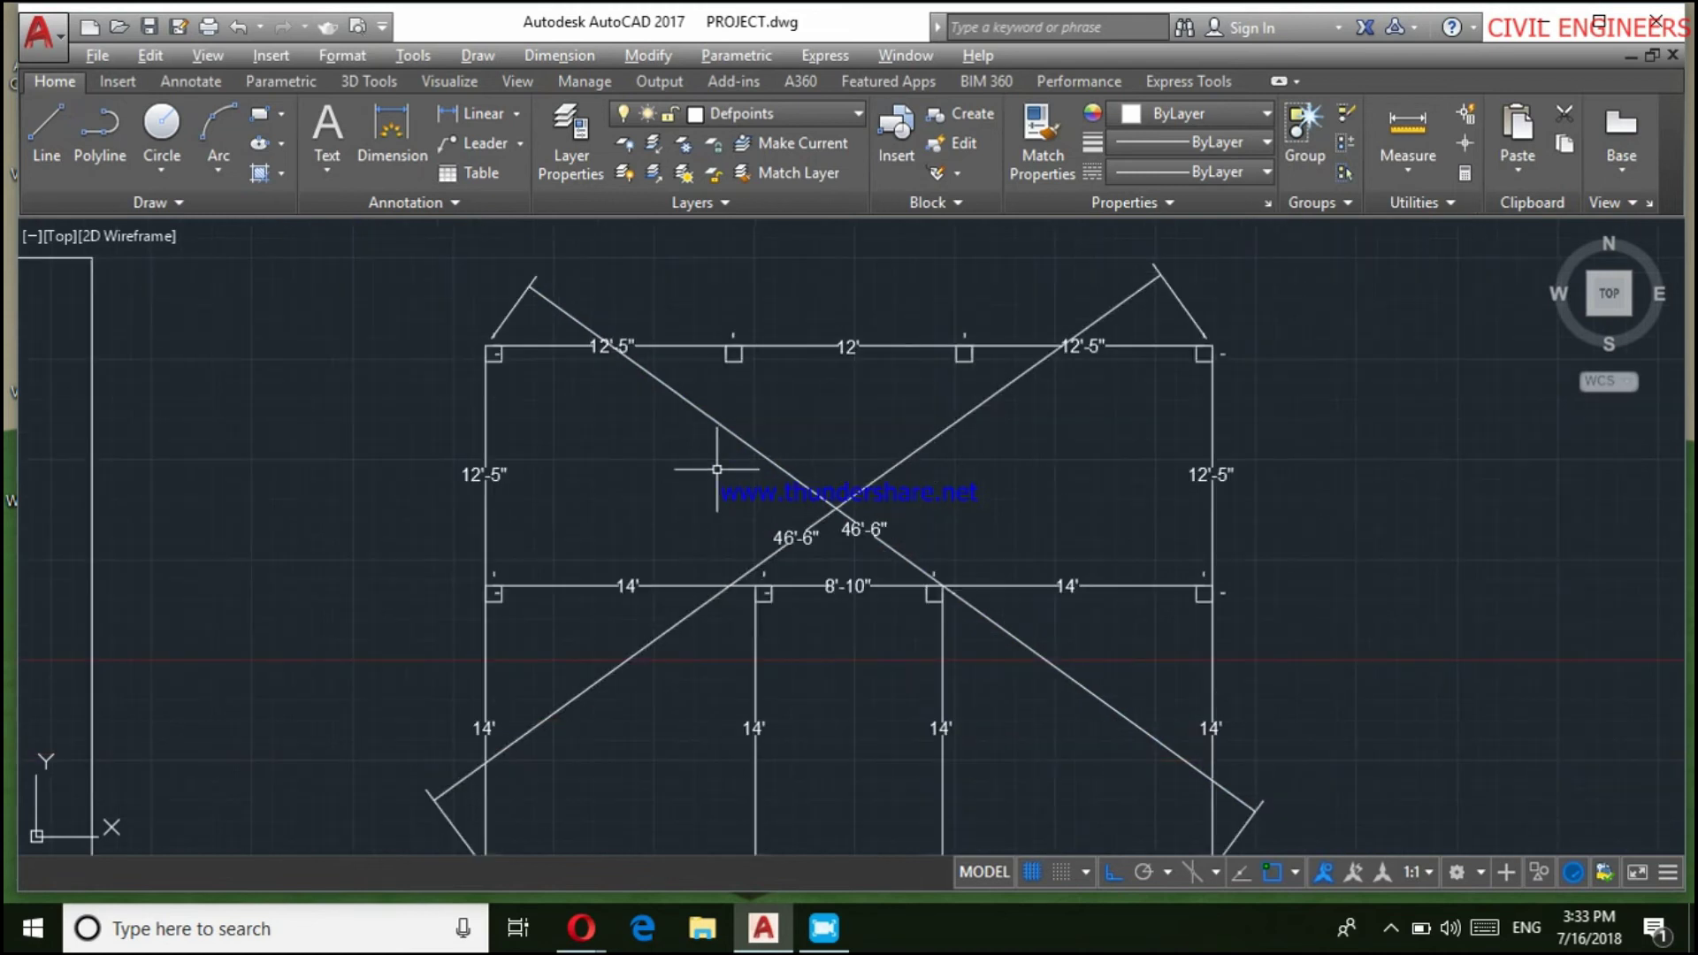
pyautogui.scroll(-2, 708, 467)
pyautogui.moveTo(743, 610); pyautogui.dragTo(717, 601, button='middle')
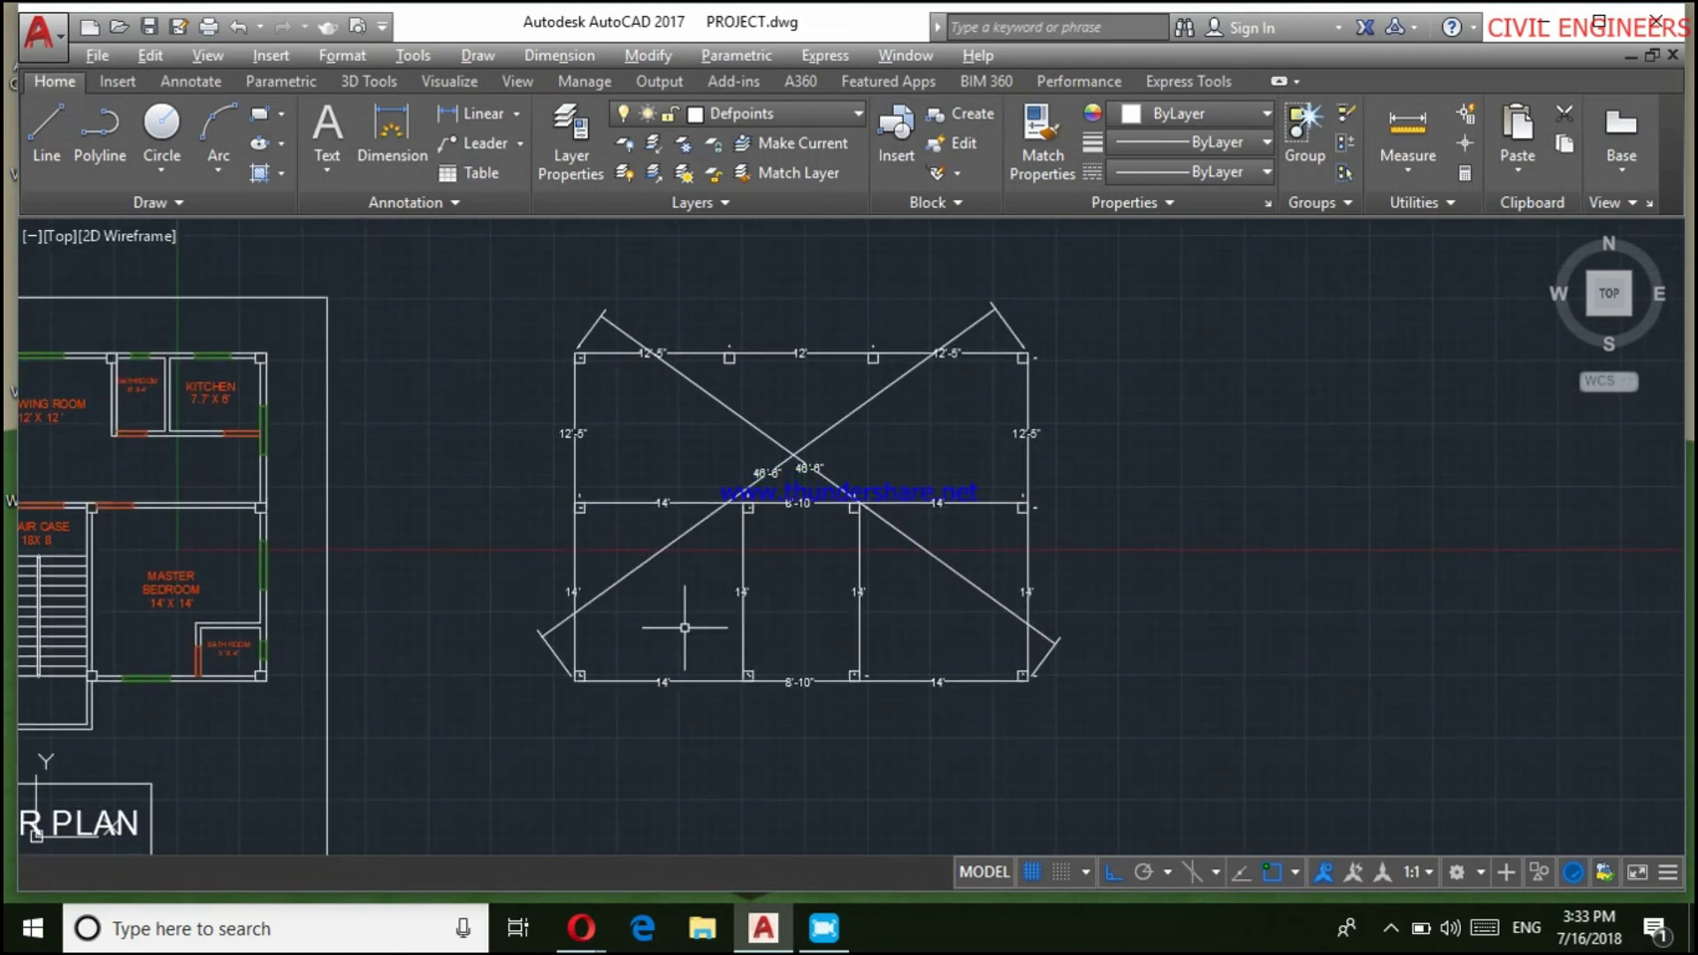
# Add a 2'-high multiline text title 'LAYOUT PLAN' below the column grid
pyautogui.click(327, 171)
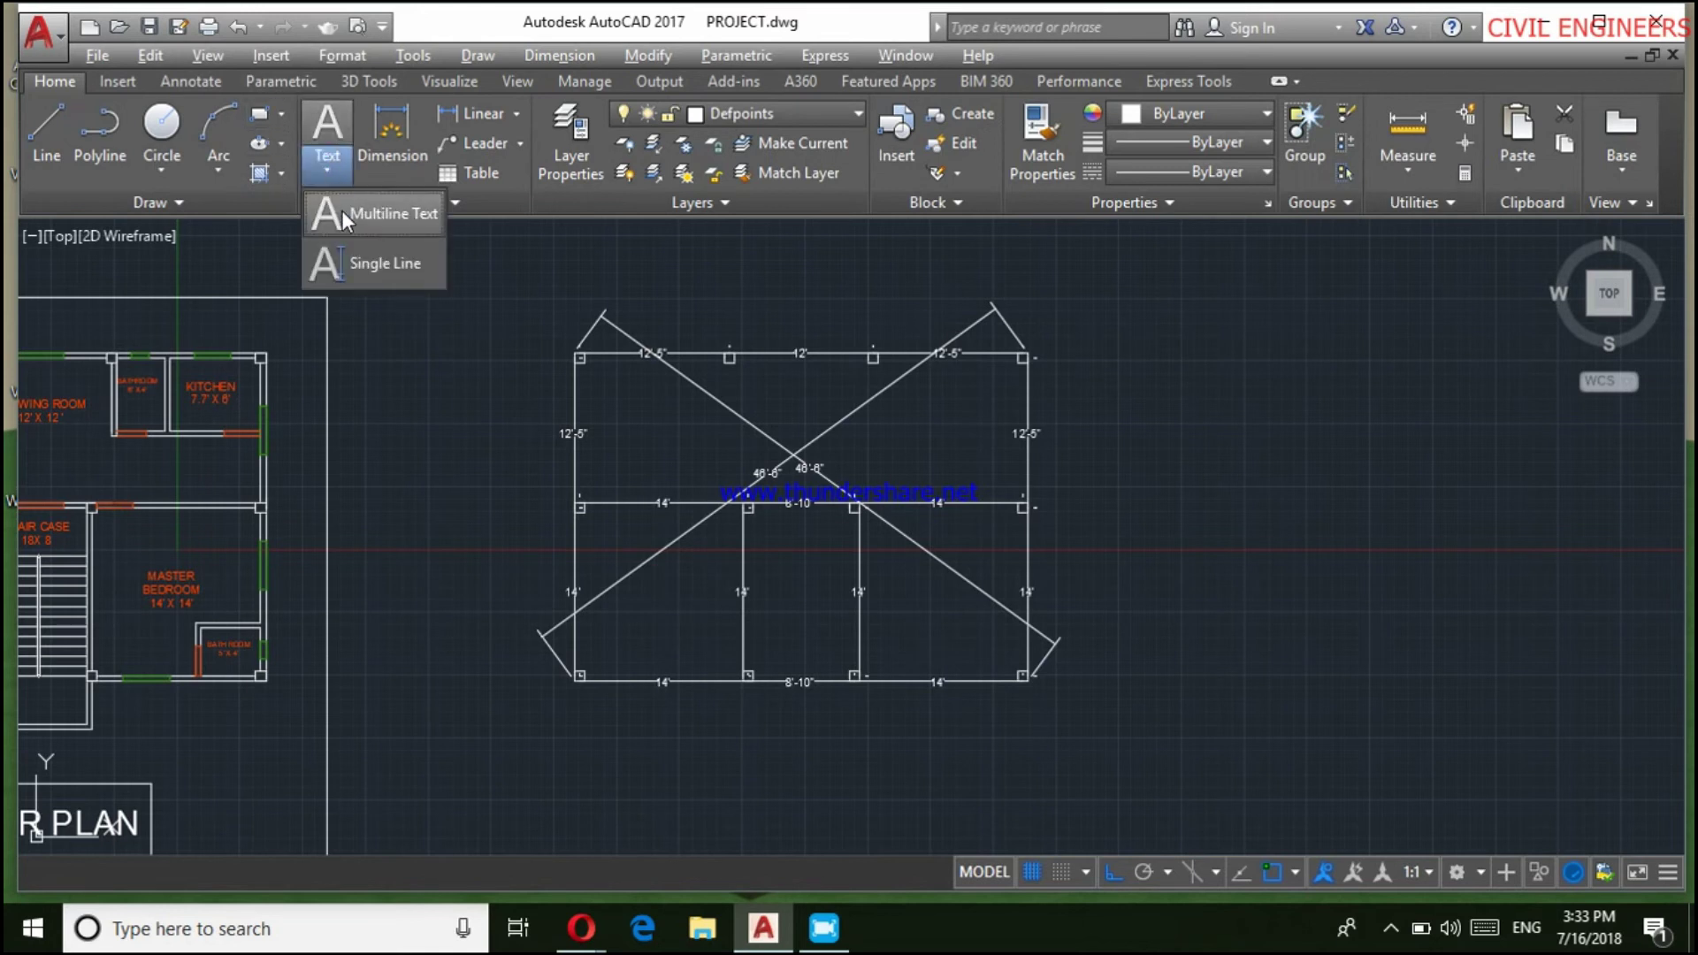
pyautogui.click(341, 212)
pyautogui.scroll(-2, 619, 460)
pyautogui.scroll(3, 672, 734)
pyautogui.scroll(1, 646, 566)
pyautogui.click(630, 522)
pyautogui.click(1136, 638)
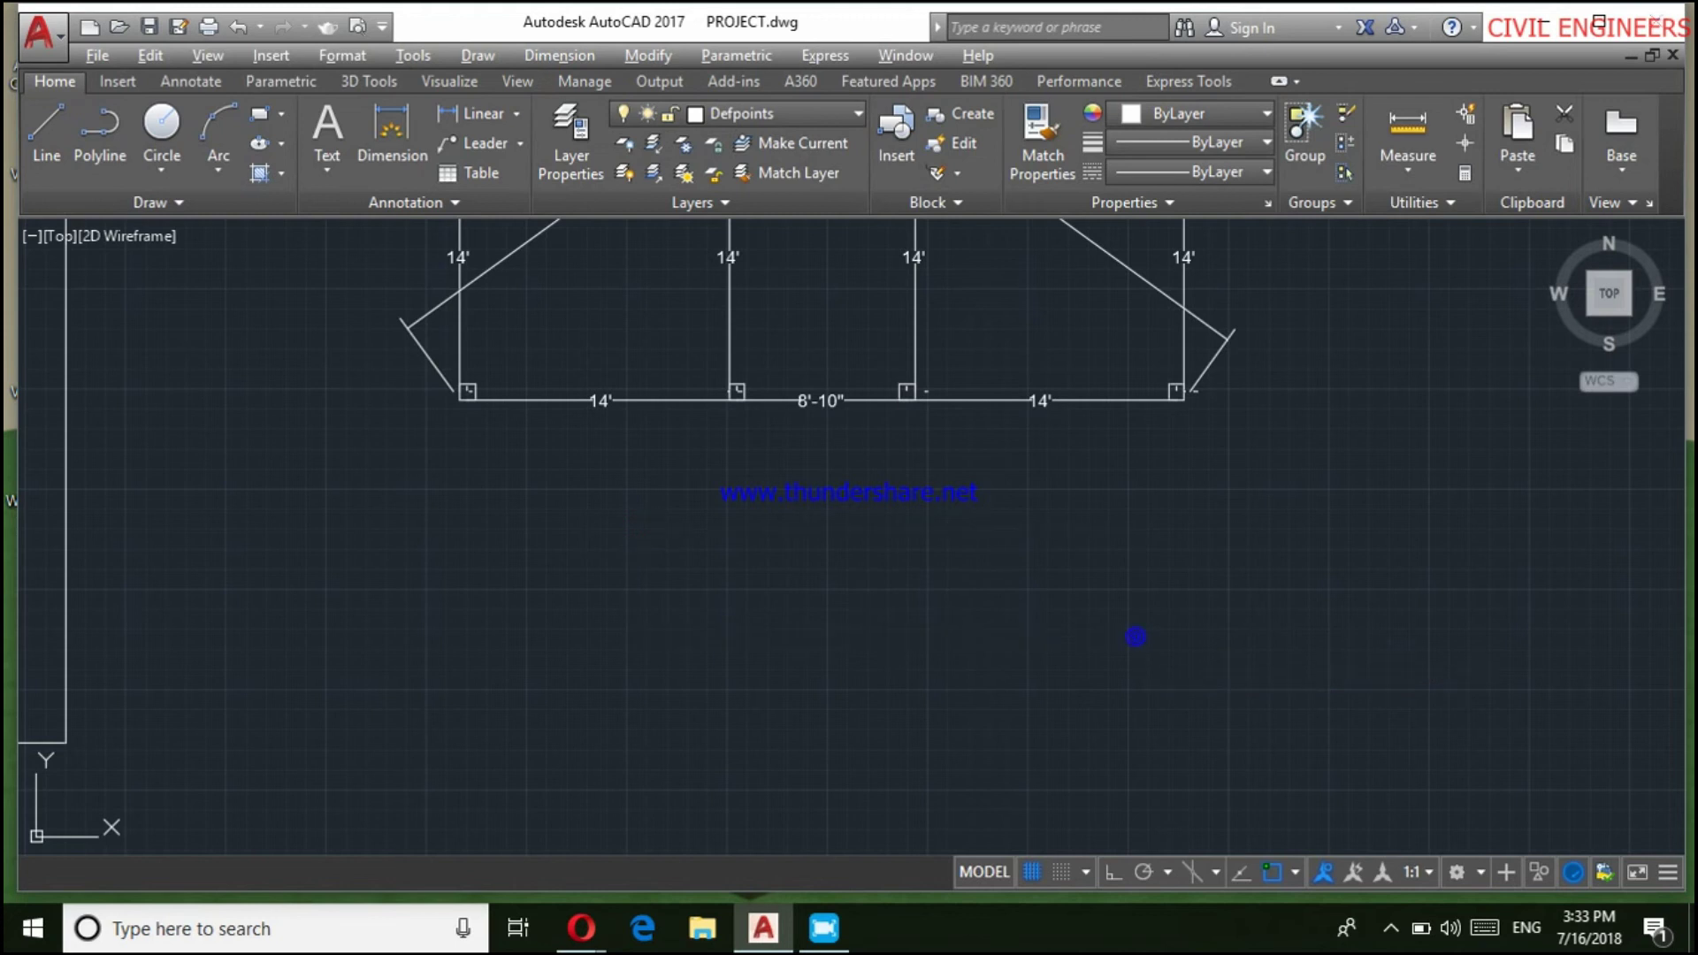
pyautogui.write('LAYOUT PLAN')
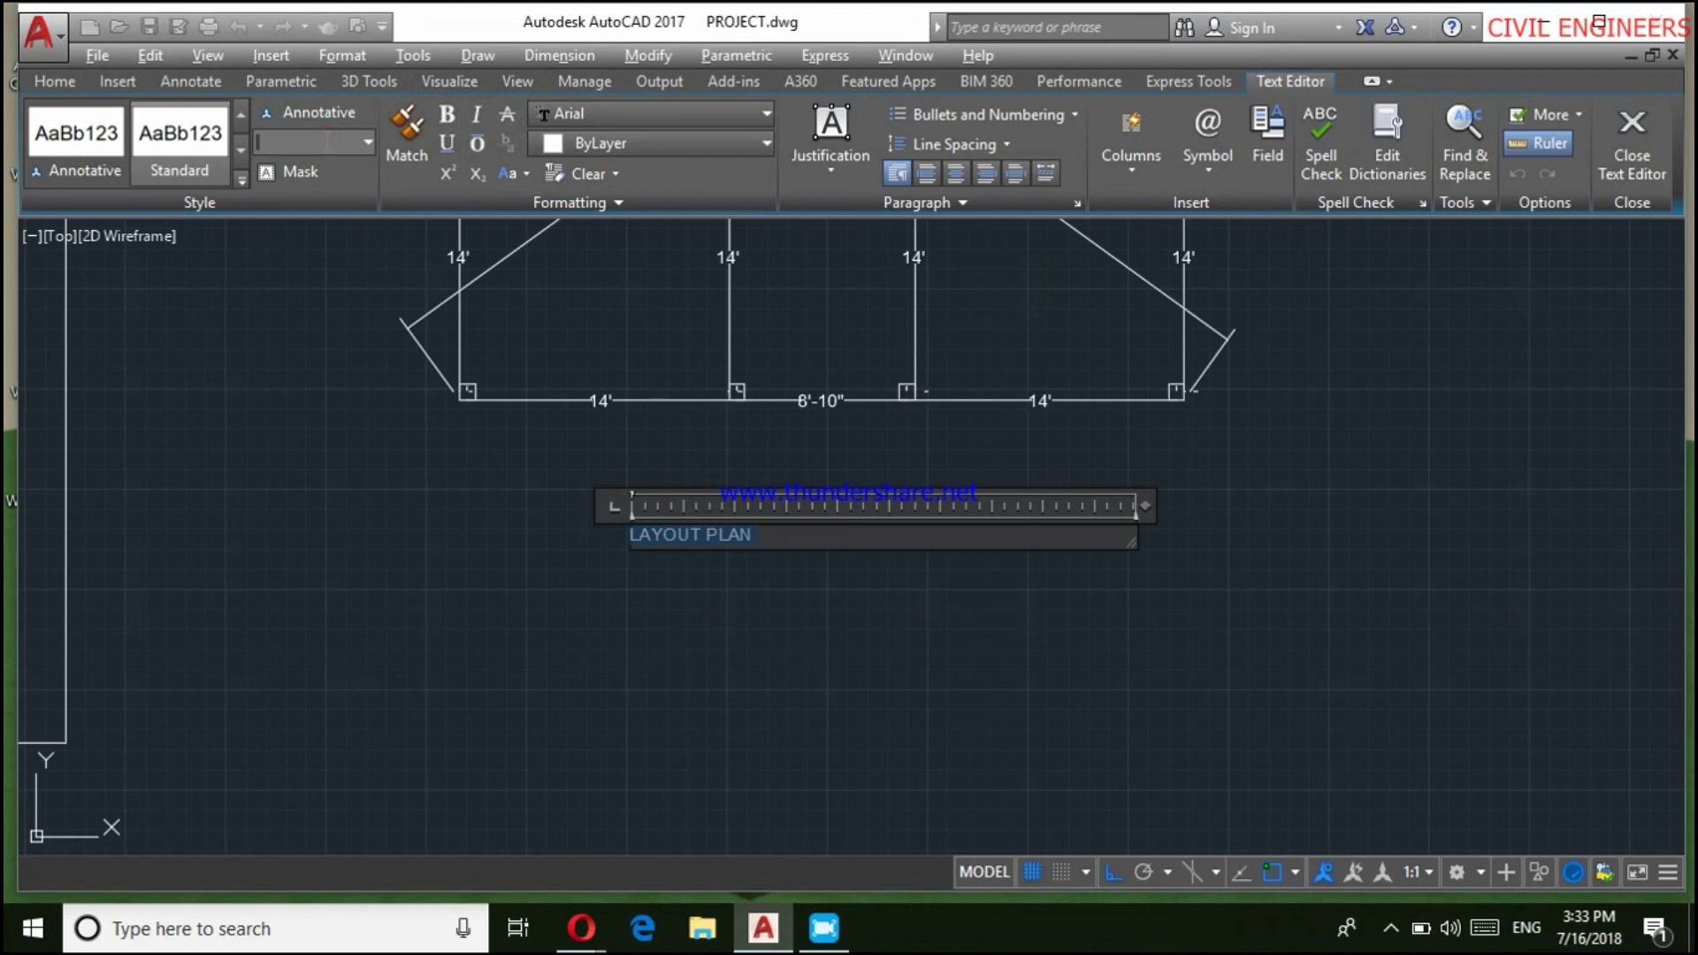
pyautogui.write('2')
pyautogui.press('Return')
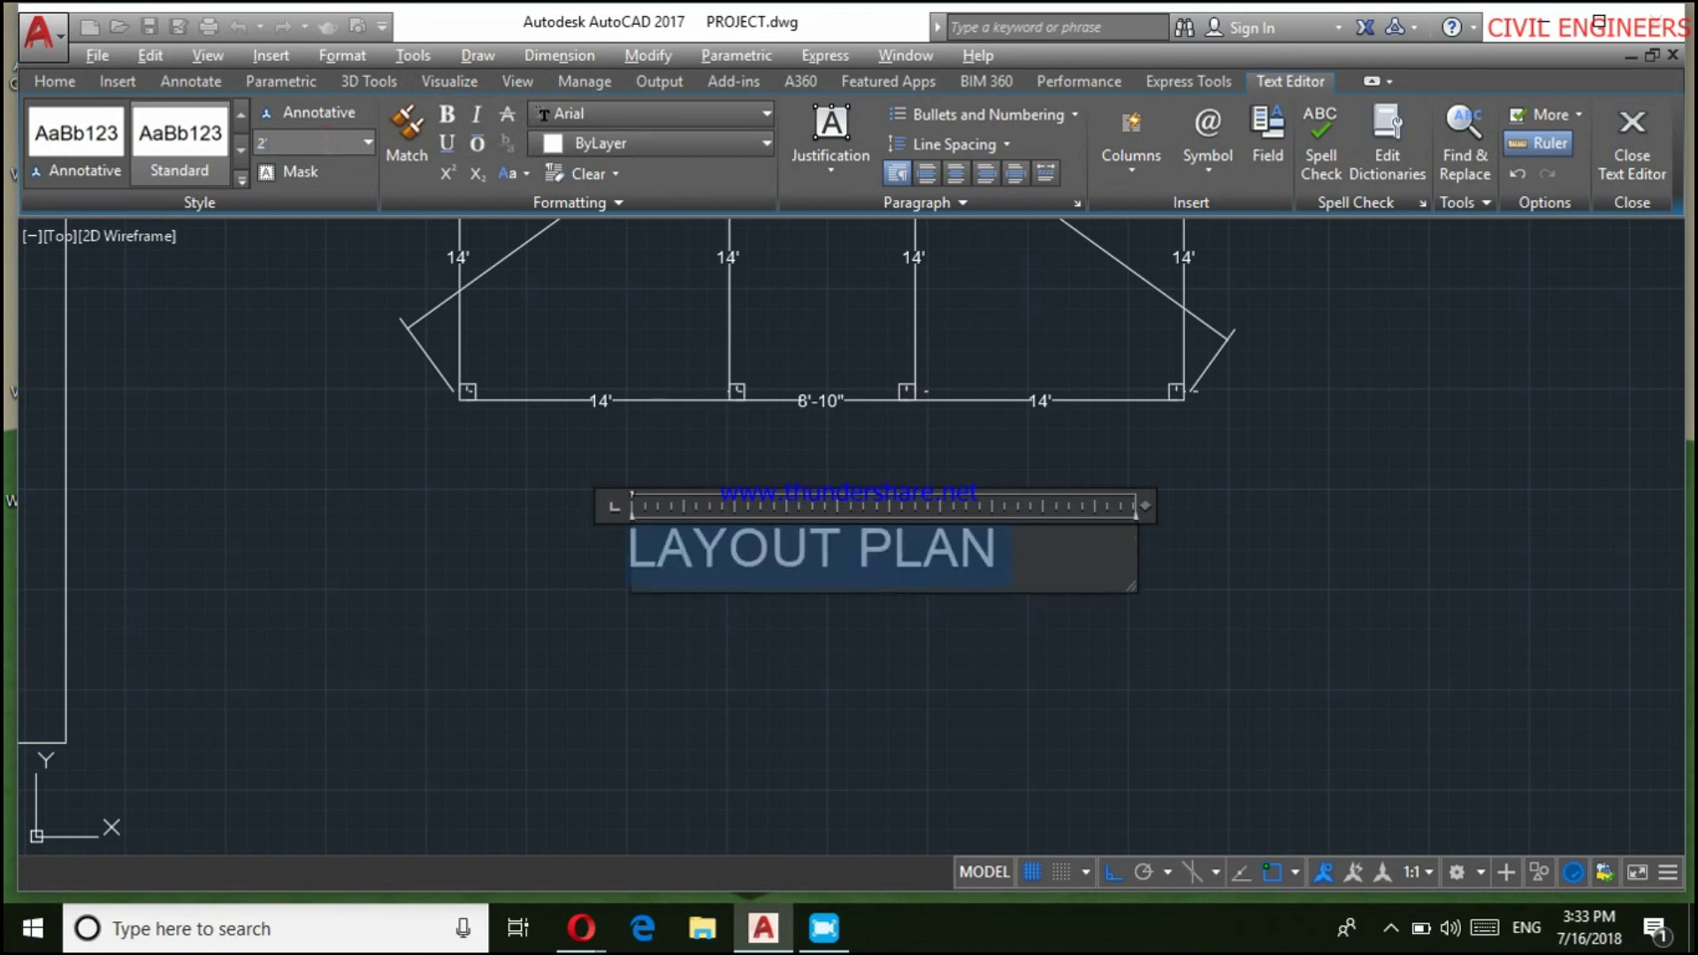
pyautogui.click(529, 510)
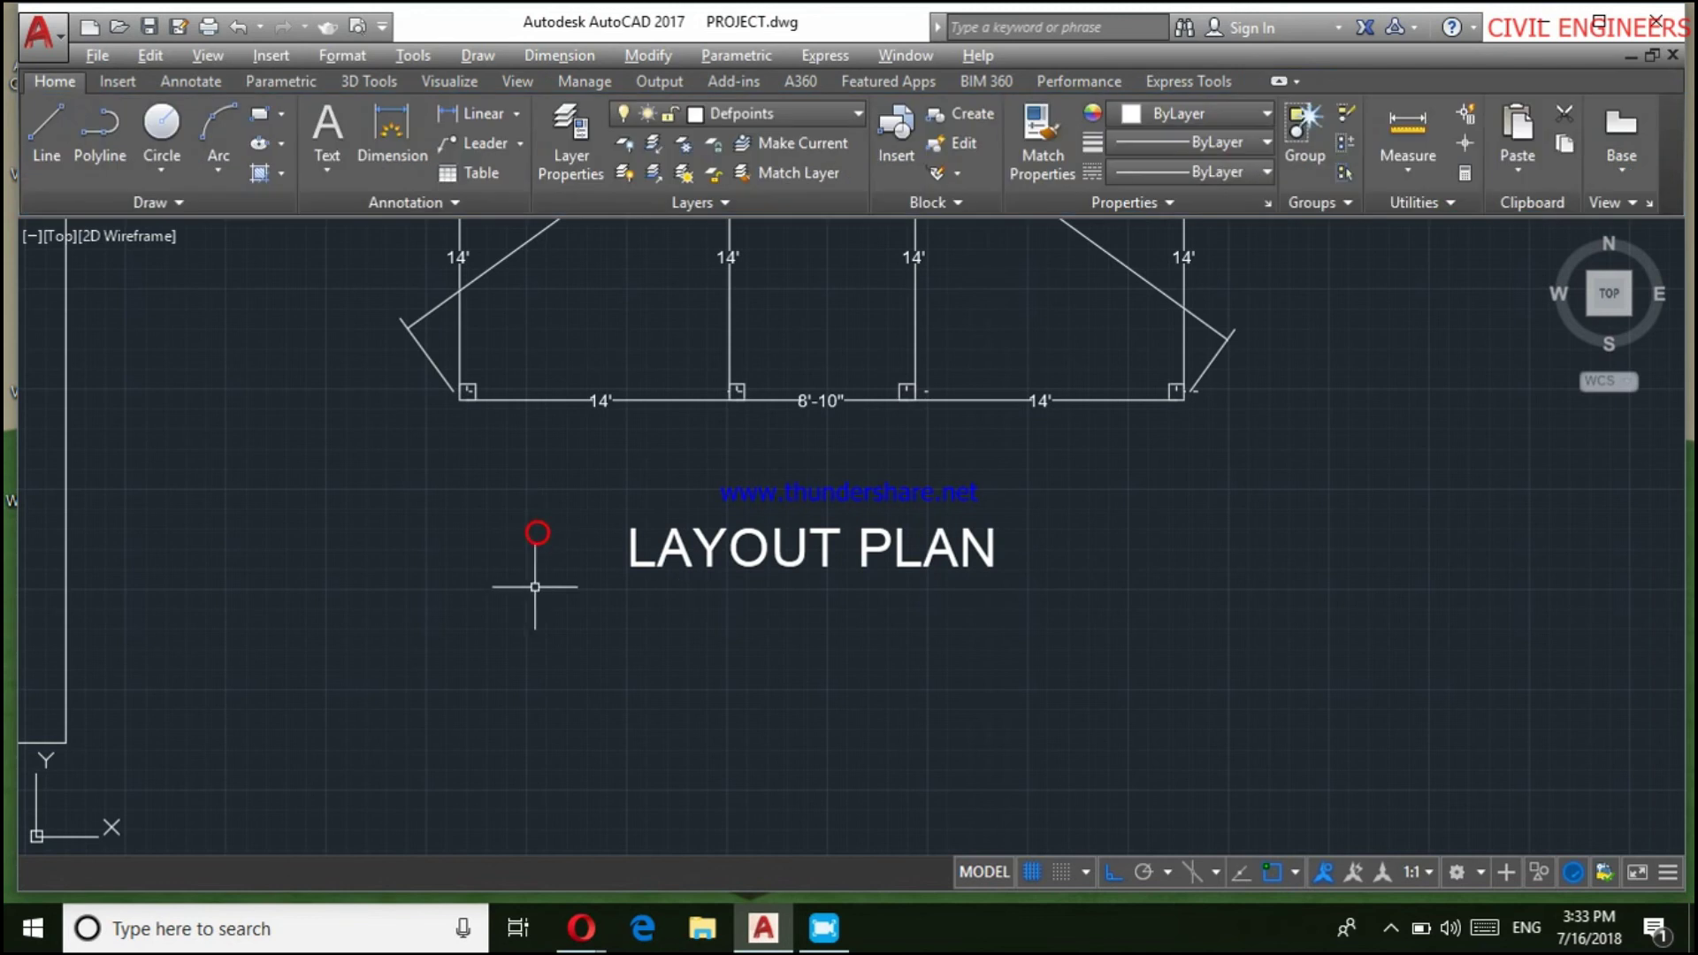
# Start a rectangle (REC) framing the title, placing its first corner
pyautogui.scroll(-2, 539, 579)
pyautogui.write('REC')
pyautogui.press('Return')
pyautogui.click(569, 540)
# Place the opposite corner to close the rectangle around LAYOUT PLAN
pyautogui.click(830, 607)
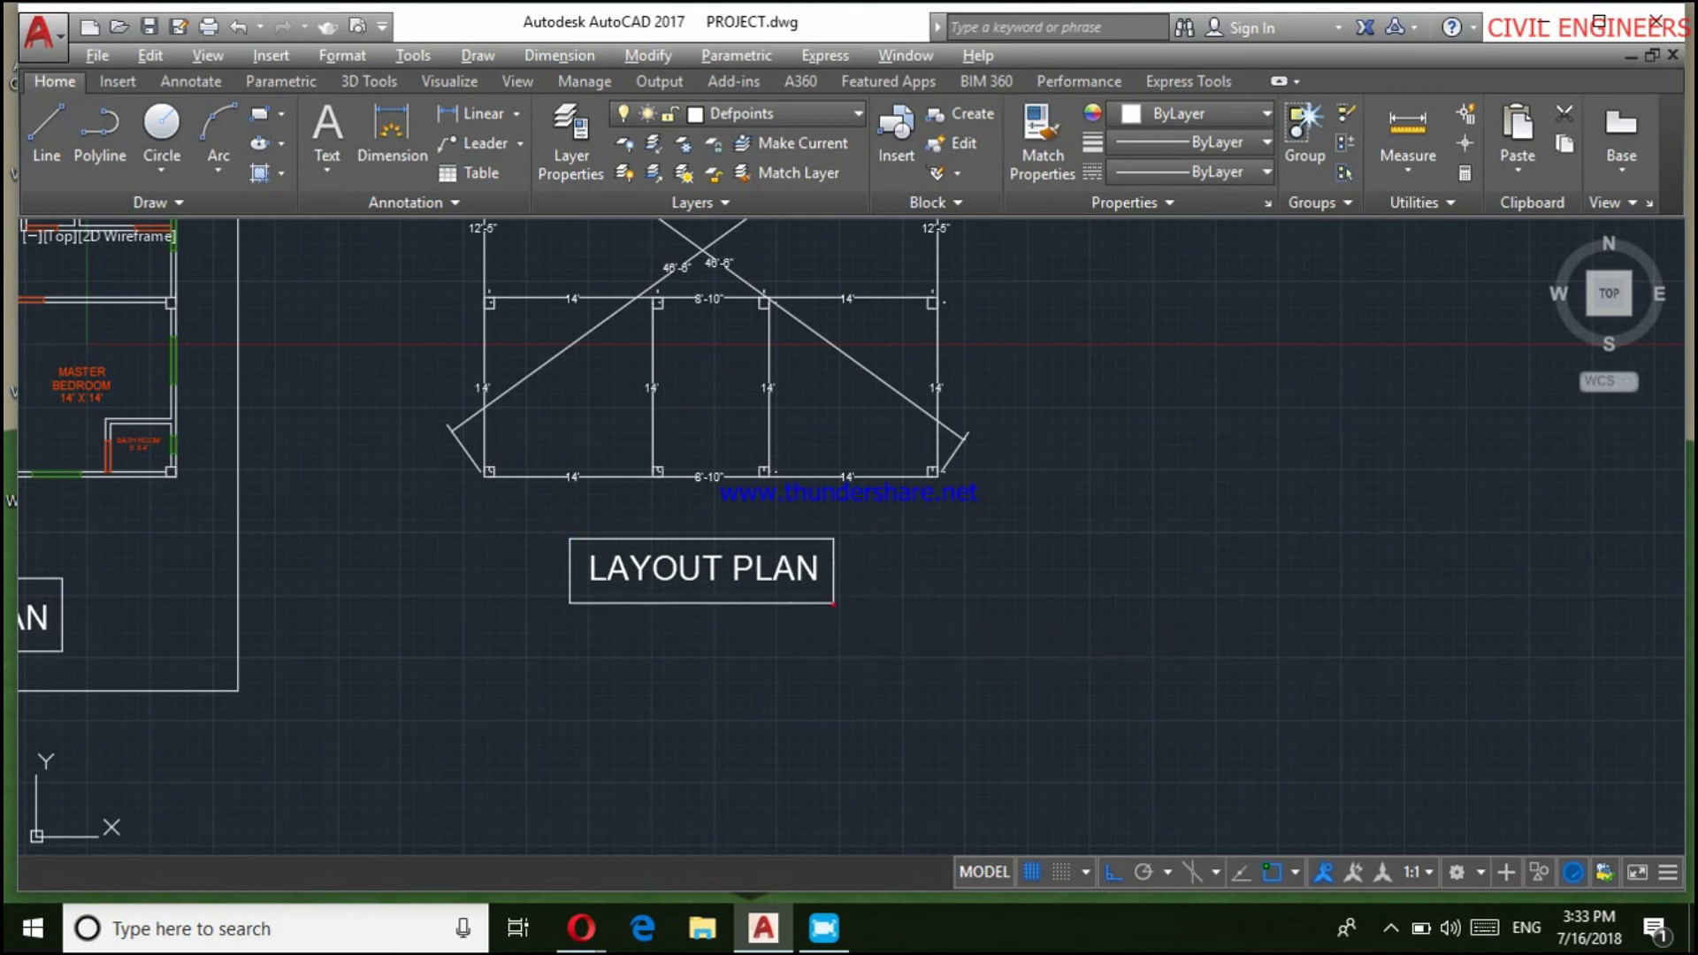
pyautogui.scroll(-2, 831, 601)
pyautogui.scroll(2, 749, 492)
# Start a border rectangle around the whole plan, placing its first corner
pyautogui.moveTo(736, 503)
pyautogui.mouseDown(button='middle')
pyautogui.moveTo(690, 569)
pyautogui.moveTo(648, 576)
pyautogui.mouseUp(button='middle')
pyautogui.scroll(1, 682, 566)
pyautogui.scroll(1, 682, 561)
pyautogui.scroll(-2, 682, 561)
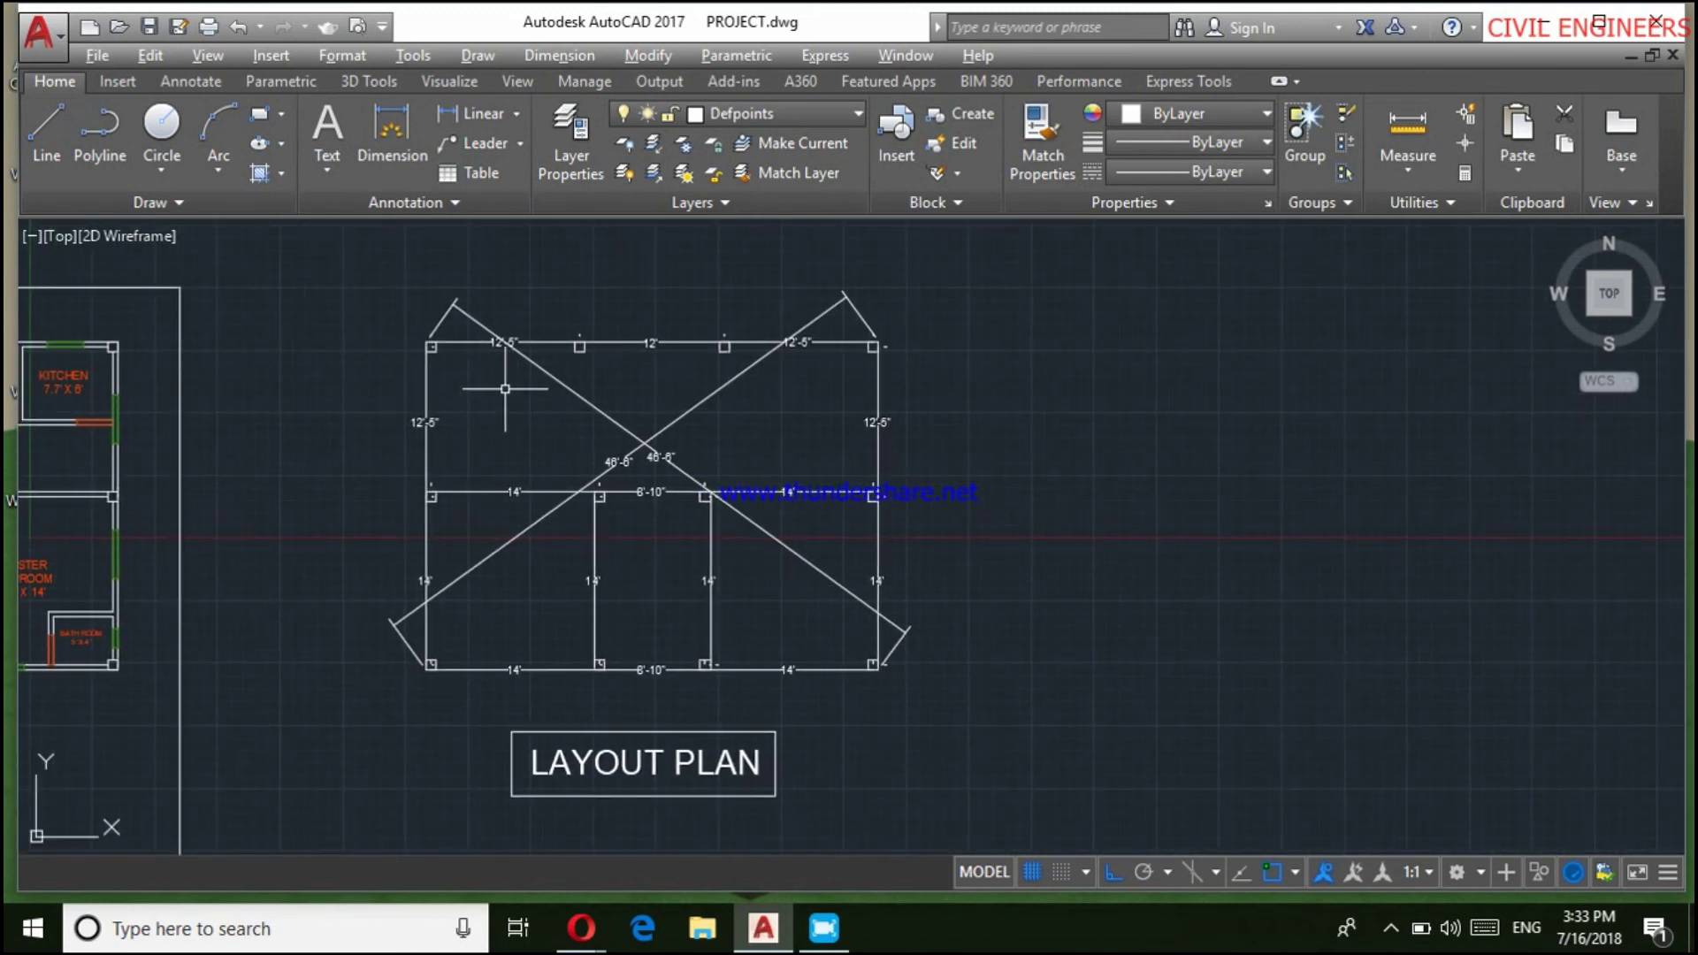
pyautogui.write('REC')
pyautogui.press('Return')
pyautogui.click(366, 260)
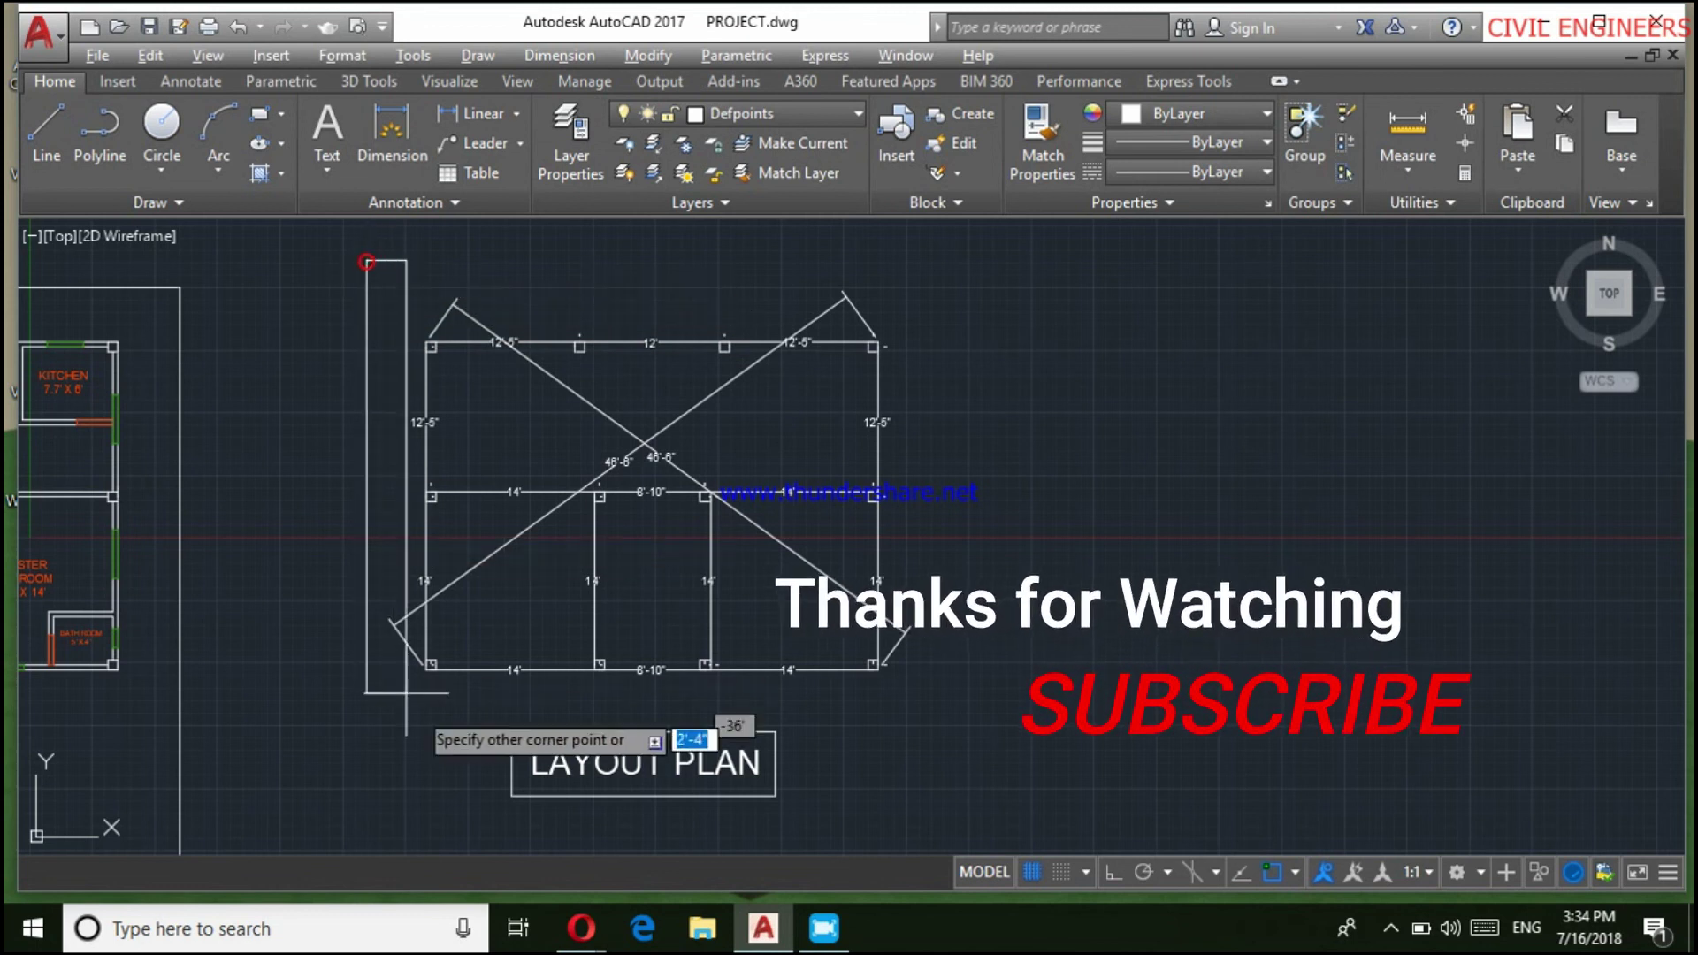